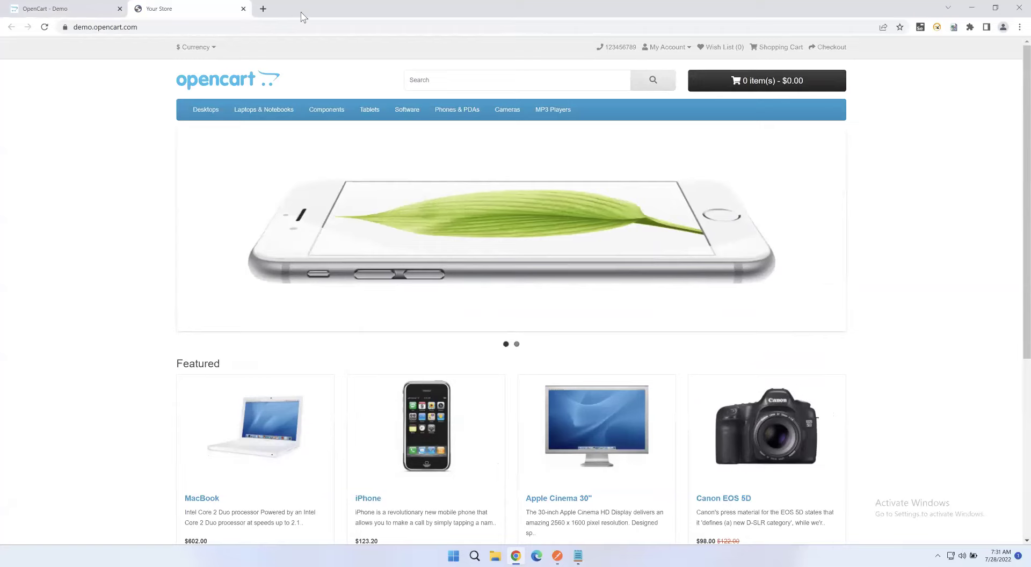
- Close the OpenCart demo storefront tab
{"action": "left_click", "coordinate": [243, 9]}
- Open Administration and log in with the demo account's username and password
{"action": "left_click", "coordinate": [674, 201]}
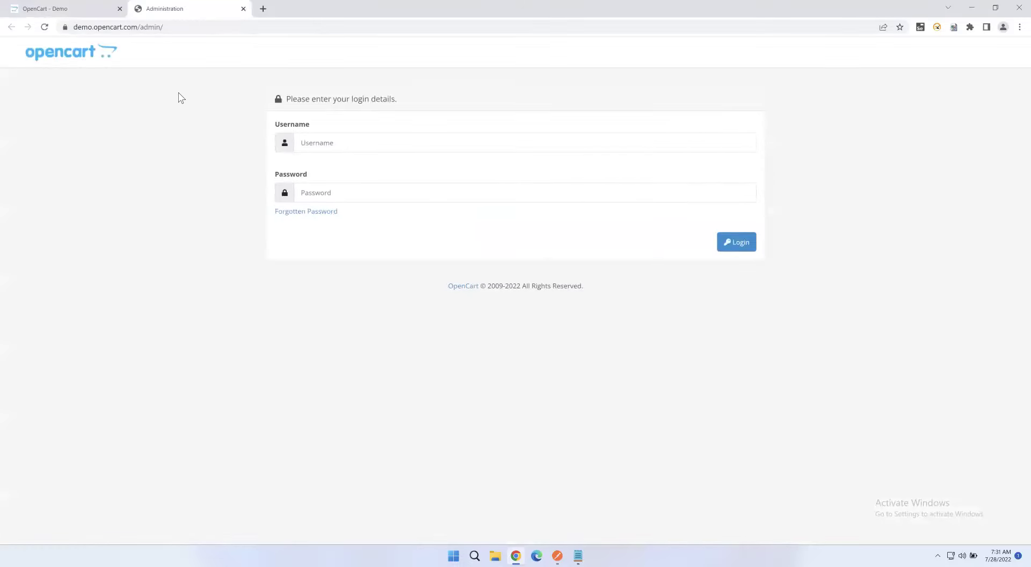
{"action": "left_click", "coordinate": [195, 27]}
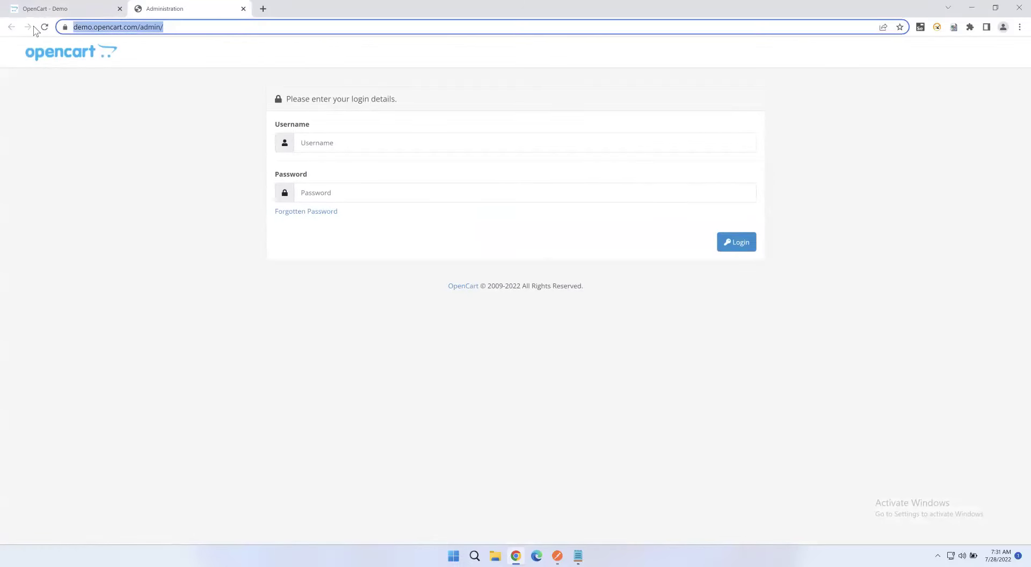
{"action": "left_click", "coordinate": [330, 148]}
{"action": "type", "text": "demo"}
{"action": "key", "text": "Tab"}
{"action": "type", "text": "demo"}
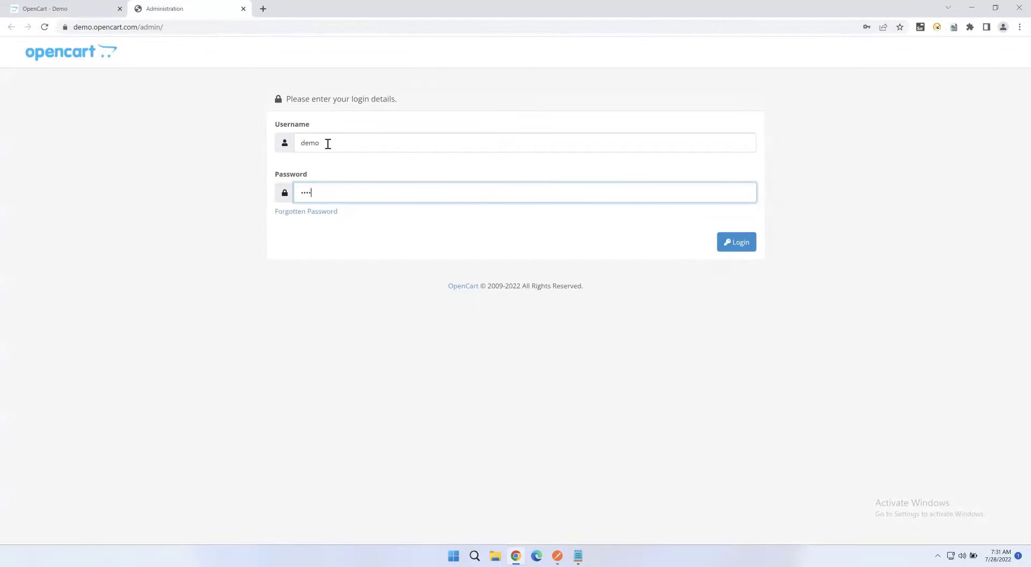
{"action": "key", "text": "shift+Tab"}
{"action": "left_click", "coordinate": [740, 248]}
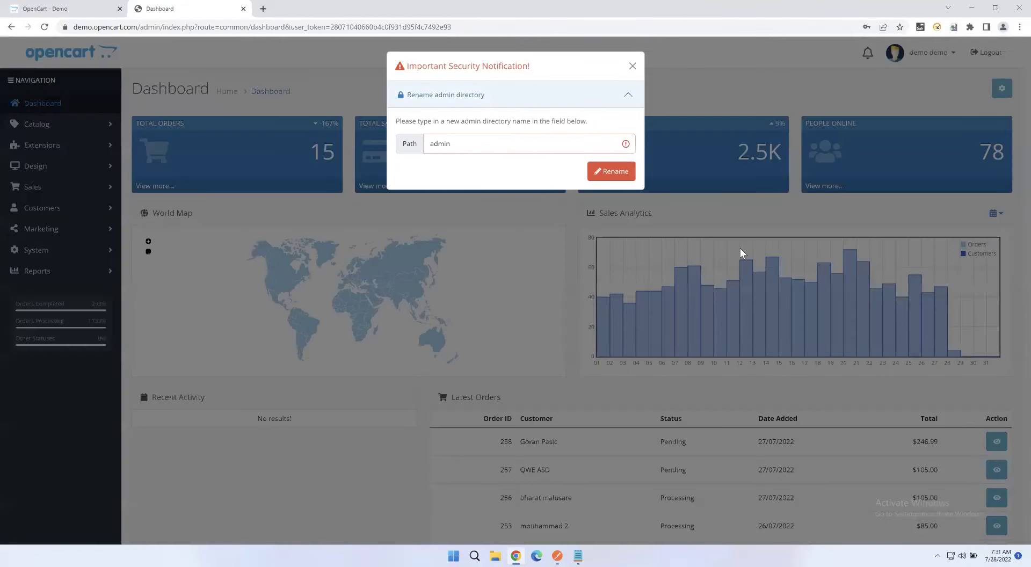
- Dismiss the security notice, expand System > Users in the sidebar, and return to the OpenCart - Demo tab
{"action": "left_click", "coordinate": [633, 67]}
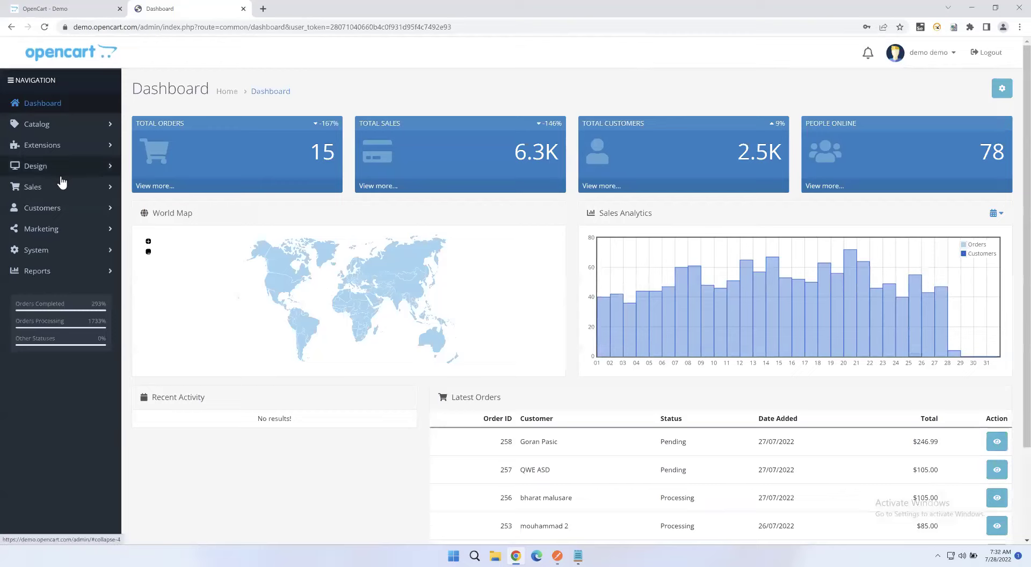
{"action": "left_click", "coordinate": [64, 251]}
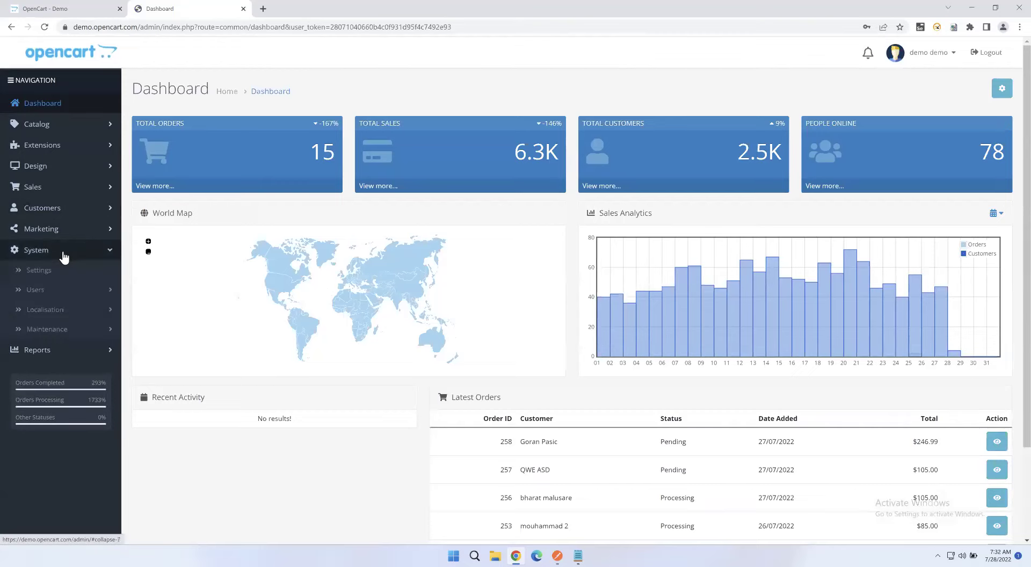
{"action": "left_click", "coordinate": [44, 291]}
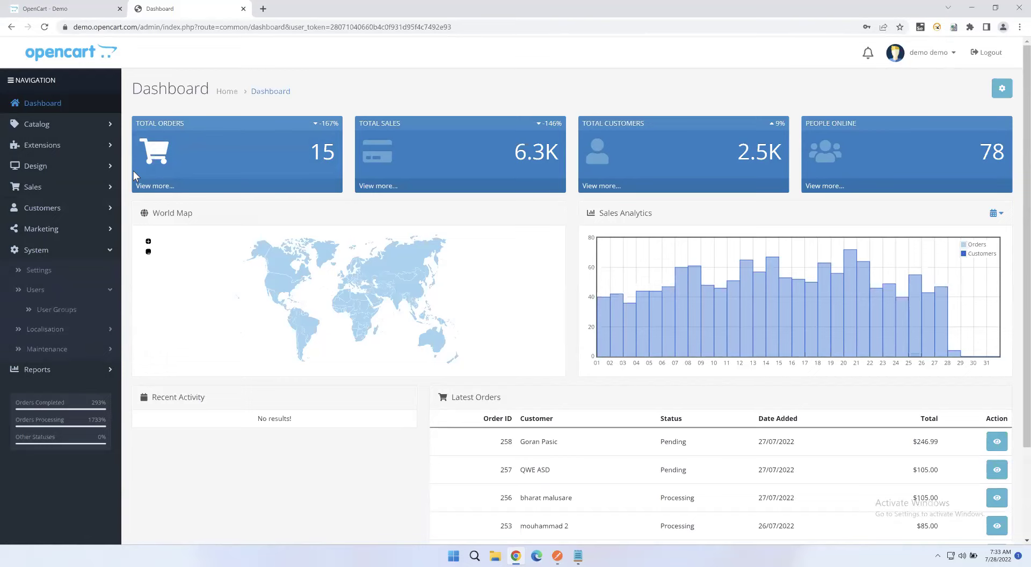
{"action": "left_click", "coordinate": [86, 9]}
{"action": "mouse_move", "coordinate": [621, 207]}
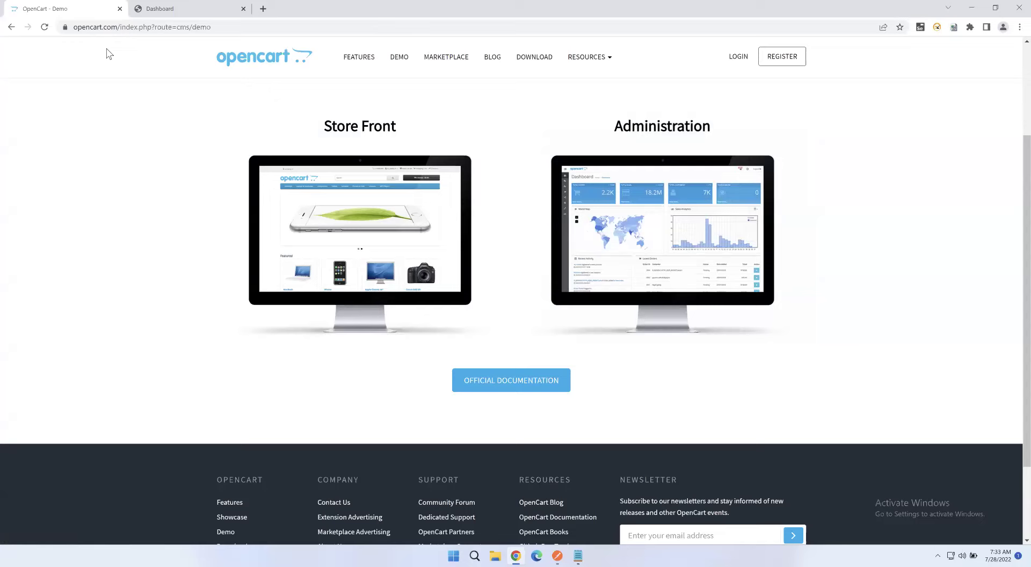
- Close Chrome, minimize Notepad and Postman, and open OpencartSetup.pdf from the desktop
{"action": "left_click", "coordinate": [1015, 9]}
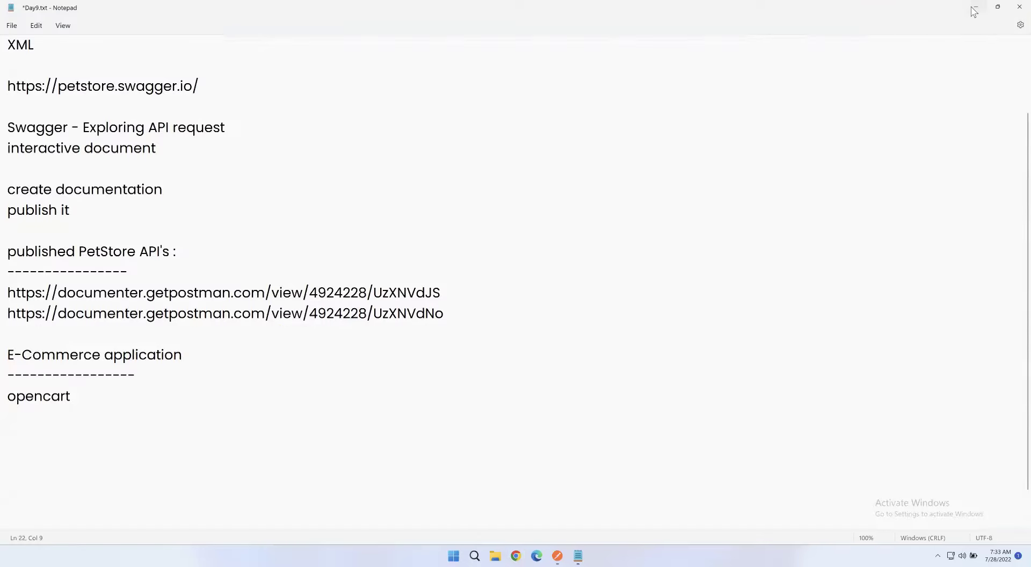
{"action": "left_click", "coordinate": [976, 7]}
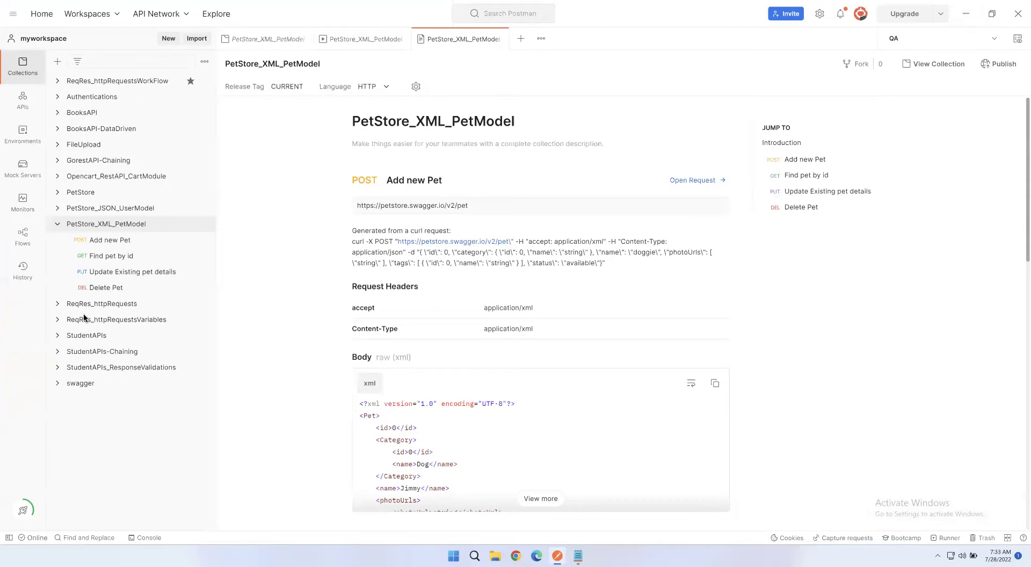
{"action": "left_click", "coordinate": [966, 14]}
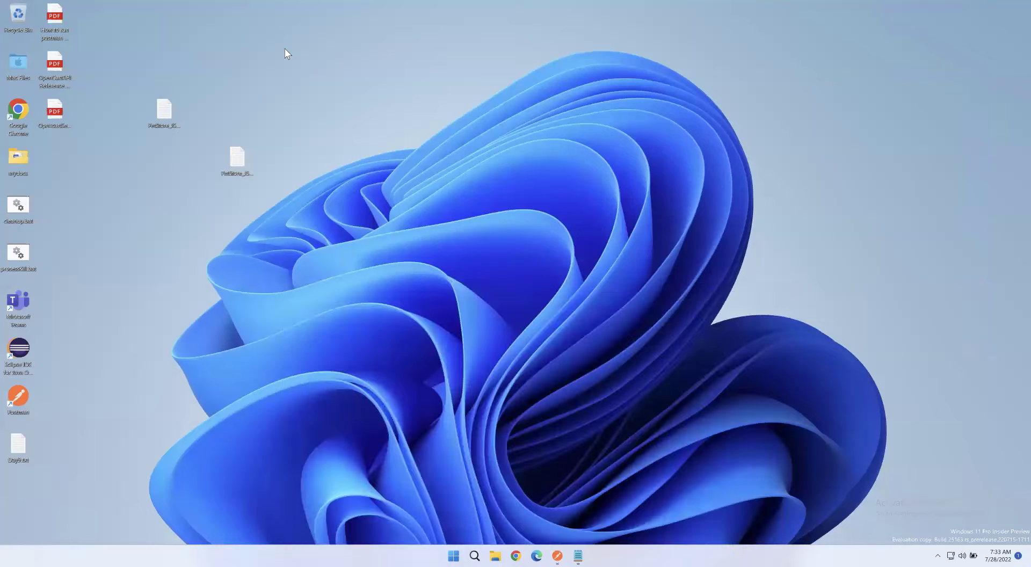
{"action": "left_click", "coordinate": [60, 114]}
{"action": "double_click", "coordinate": [52, 114]}
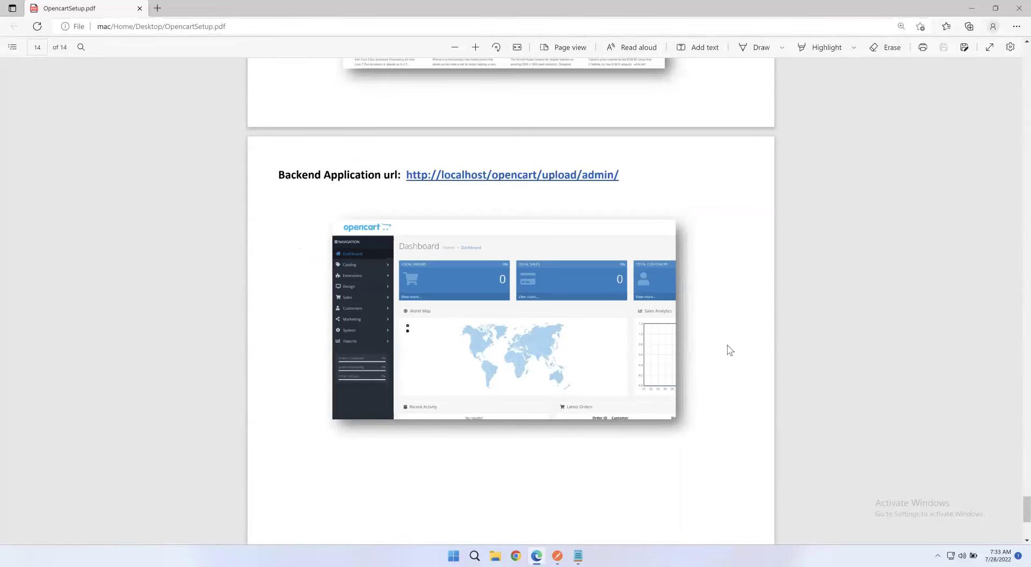
- Jump to page 1 of the OpencartSetup.pdf guide
{"action": "key", "text": "Home"}
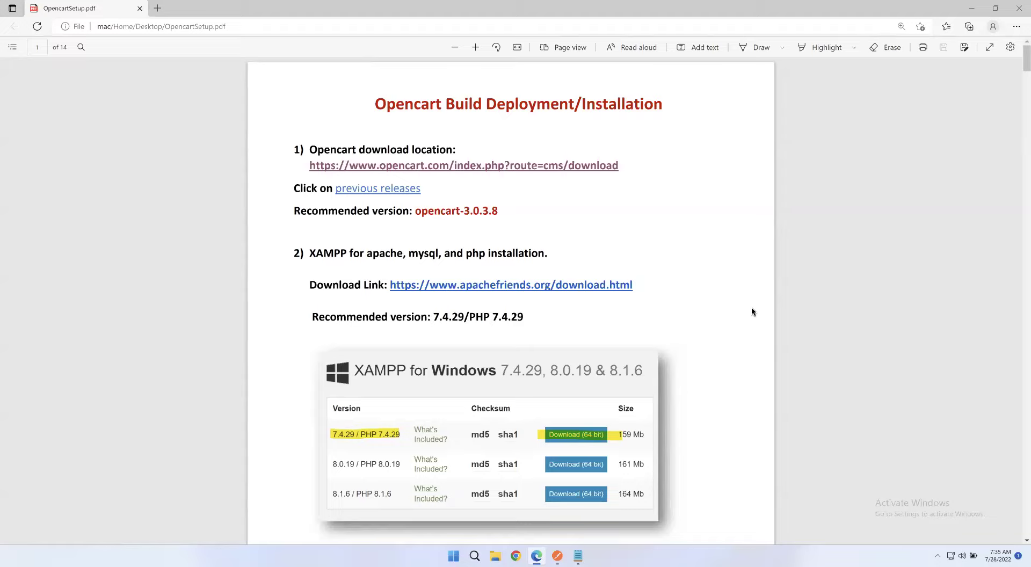
- Open the guide's OpenCart download link in a new tab and read the Downloads page
{"action": "left_click", "coordinate": [465, 167]}
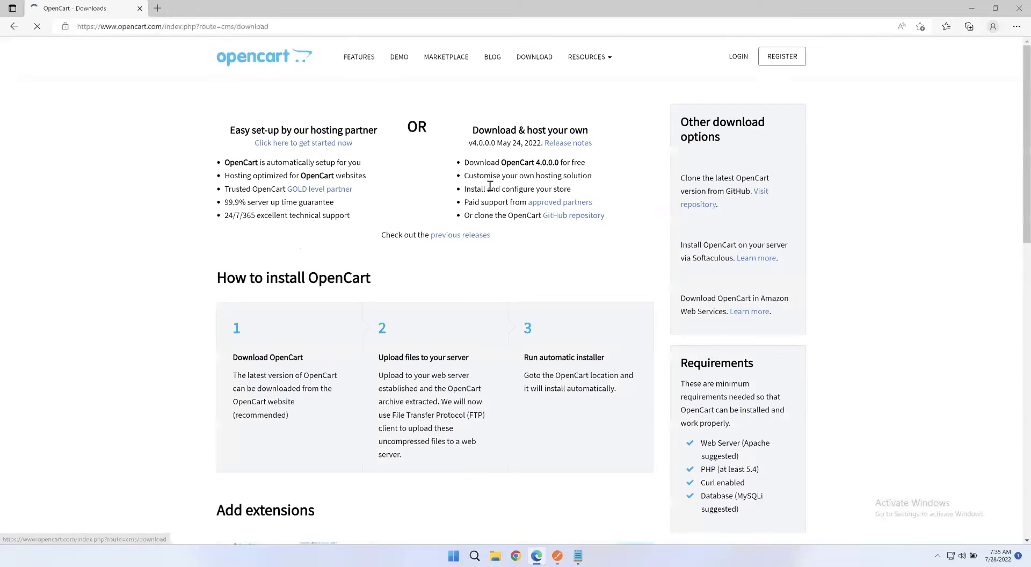
{"action": "left_click", "coordinate": [15, 27]}
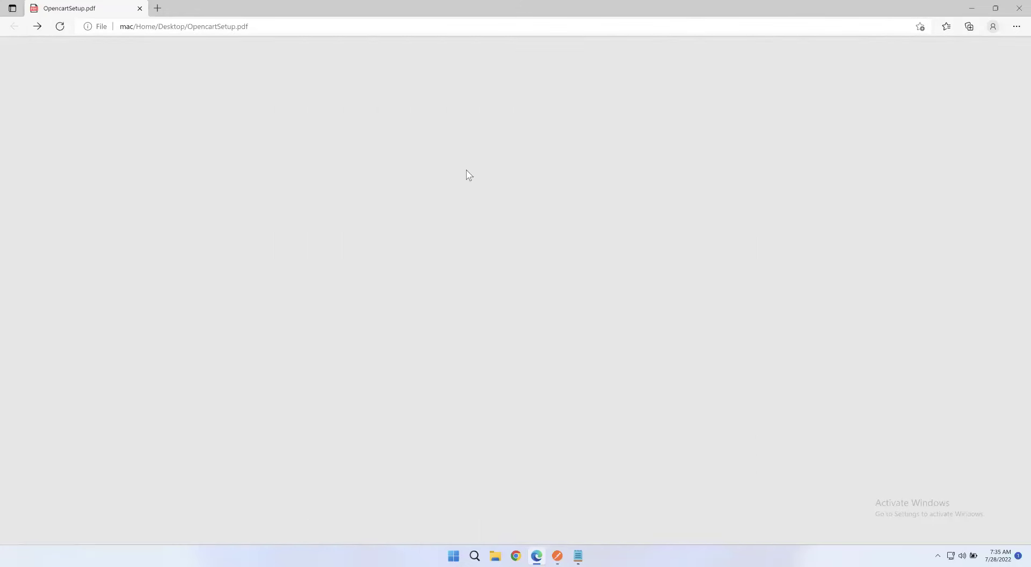
{"action": "right_click", "coordinate": [460, 171]}
{"action": "left_click", "coordinate": [486, 192]}
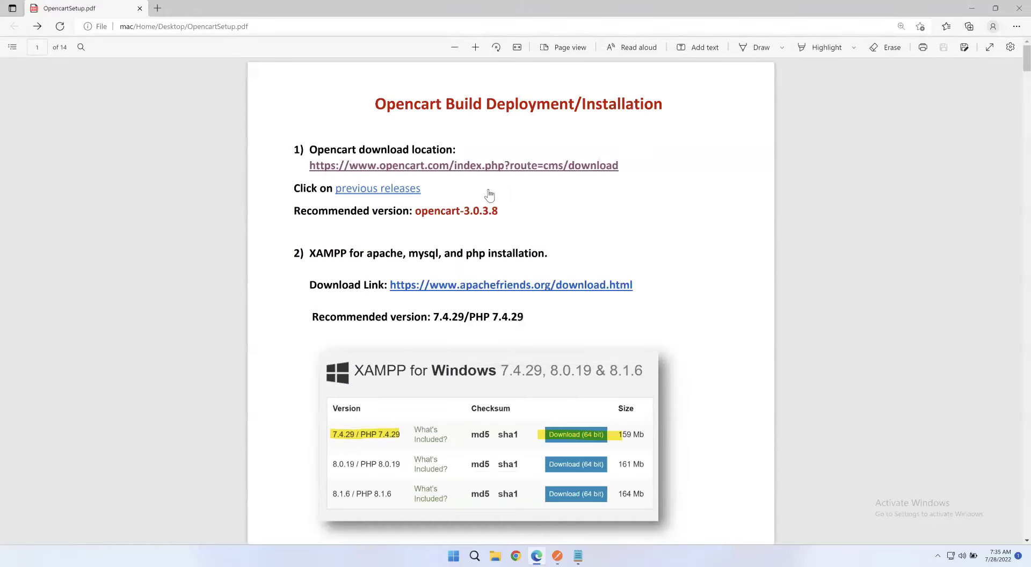
{"action": "left_click", "coordinate": [201, 13]}
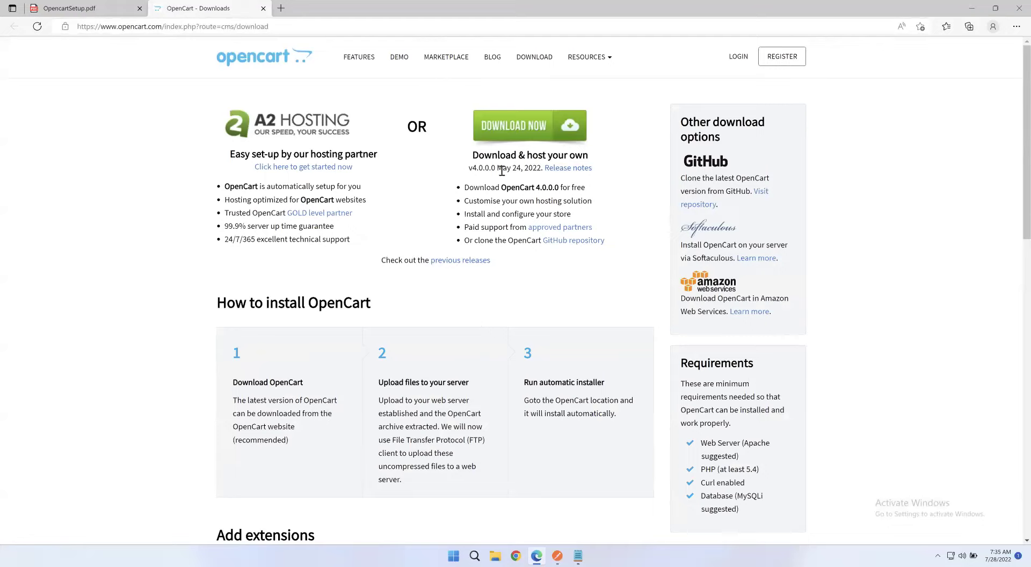
{"action": "left_click_drag", "start_coordinate": [478, 155], "coordinate": [564, 161]}
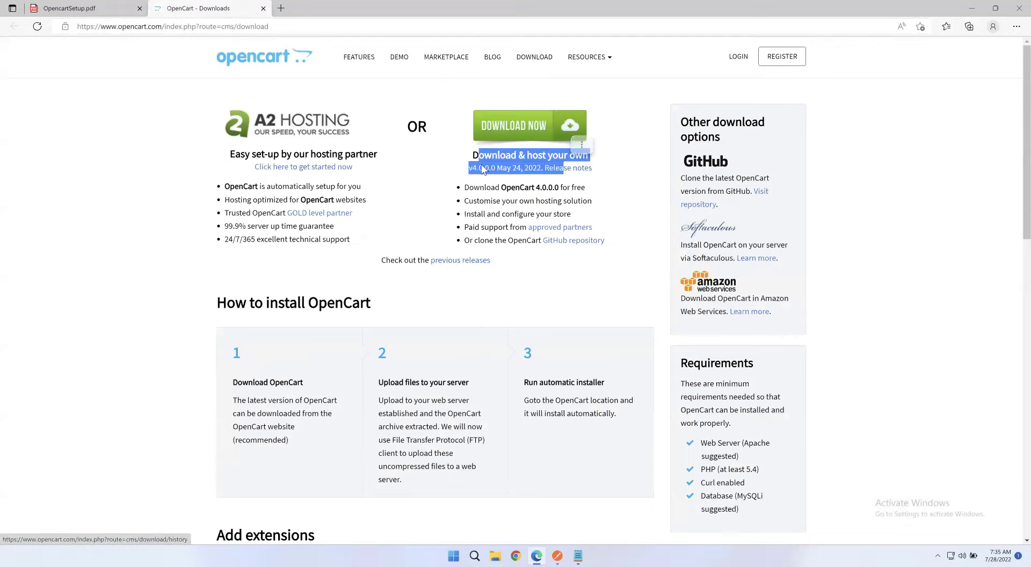
{"action": "scroll", "coordinate": [500, 274], "scroll_direction": "down", "scroll_amount": 6}
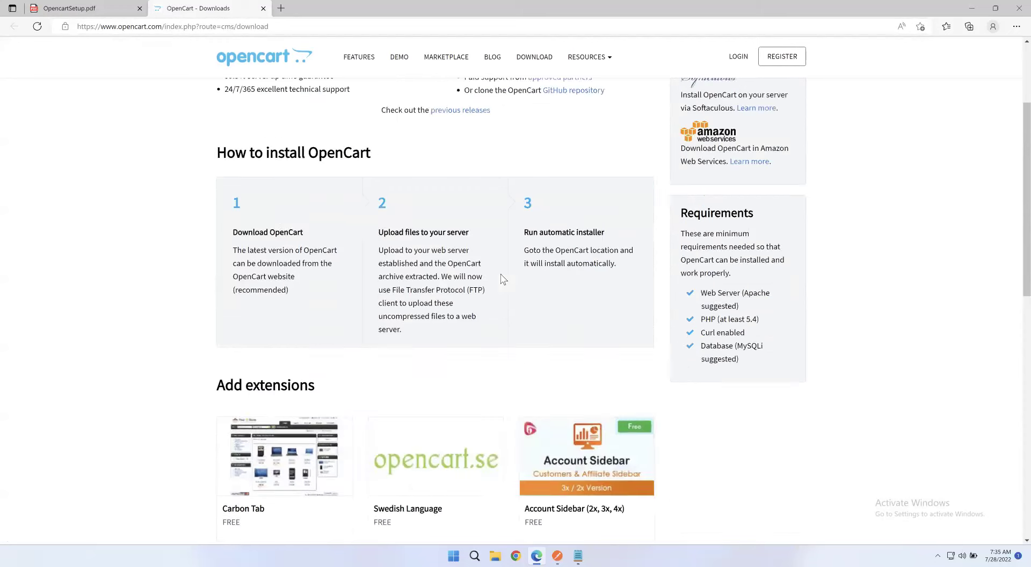
- Note the recommended opencart-3.0.3.8 and open Previous Releases in a new tab, closing the Downloads tab
{"action": "left_click", "coordinate": [80, 10]}
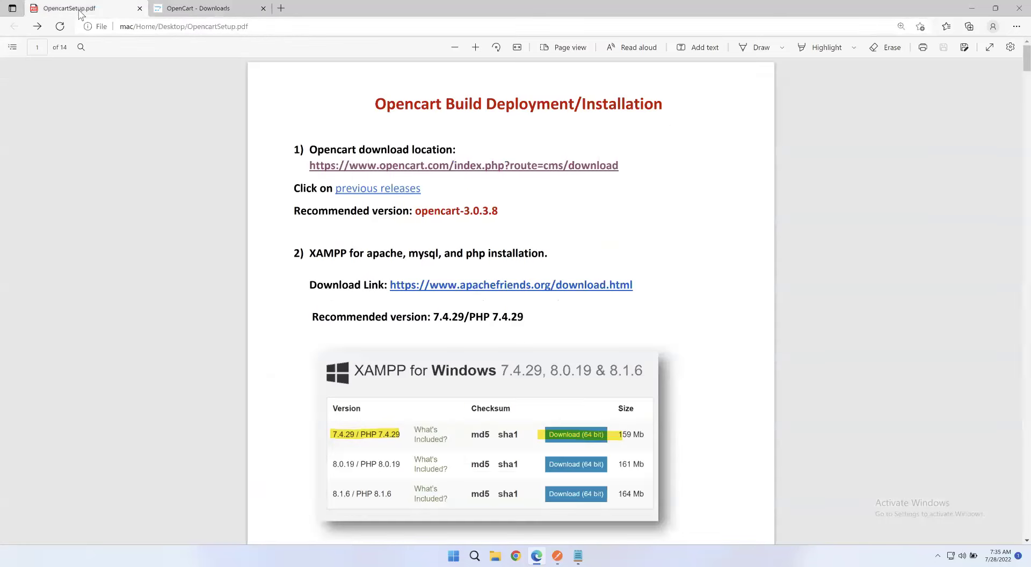
{"action": "left_click_drag", "start_coordinate": [416, 213], "coordinate": [486, 213]}
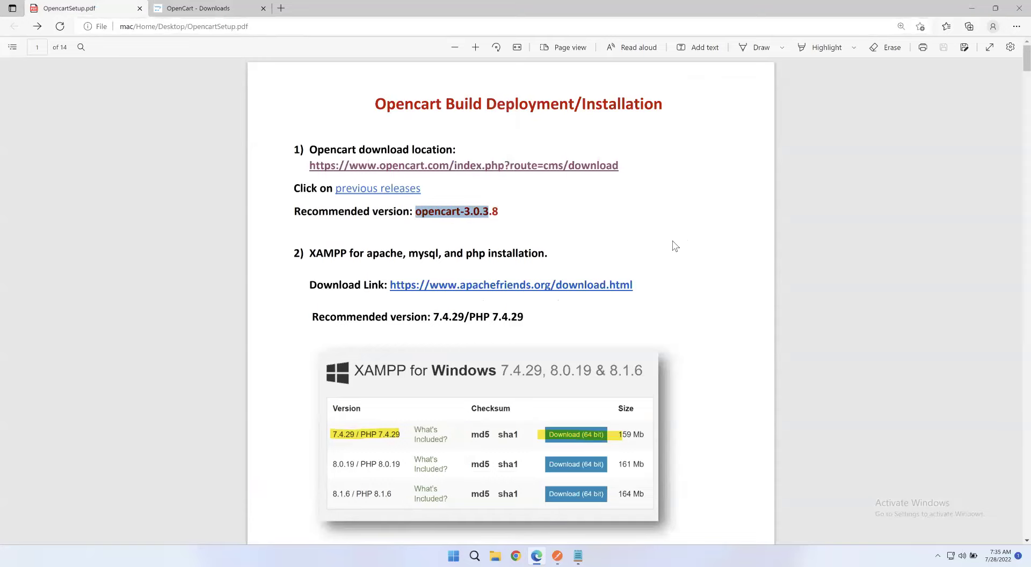
{"action": "left_click", "coordinate": [478, 213]}
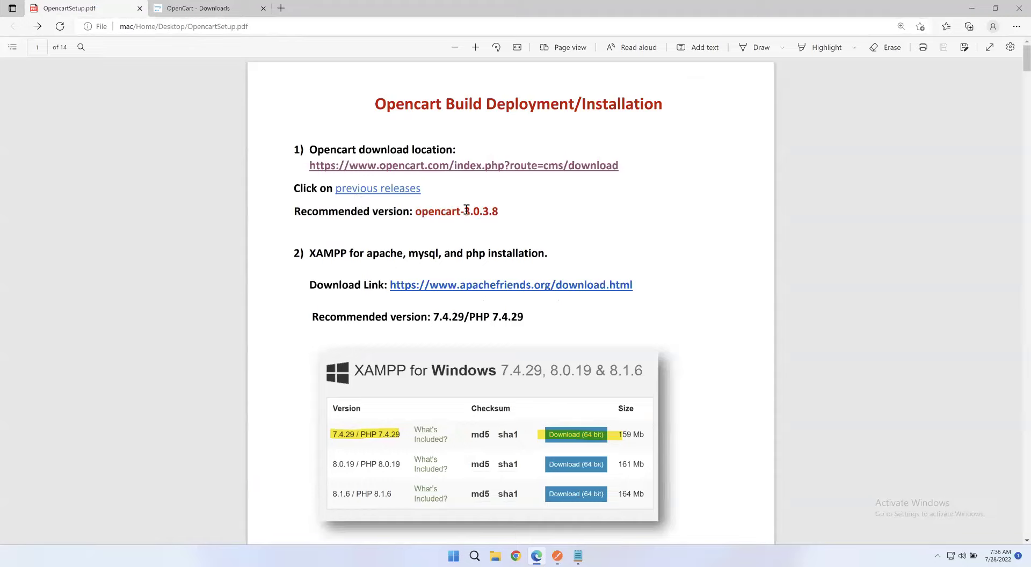
{"action": "right_click", "coordinate": [383, 191]}
{"action": "left_click", "coordinate": [414, 216]}
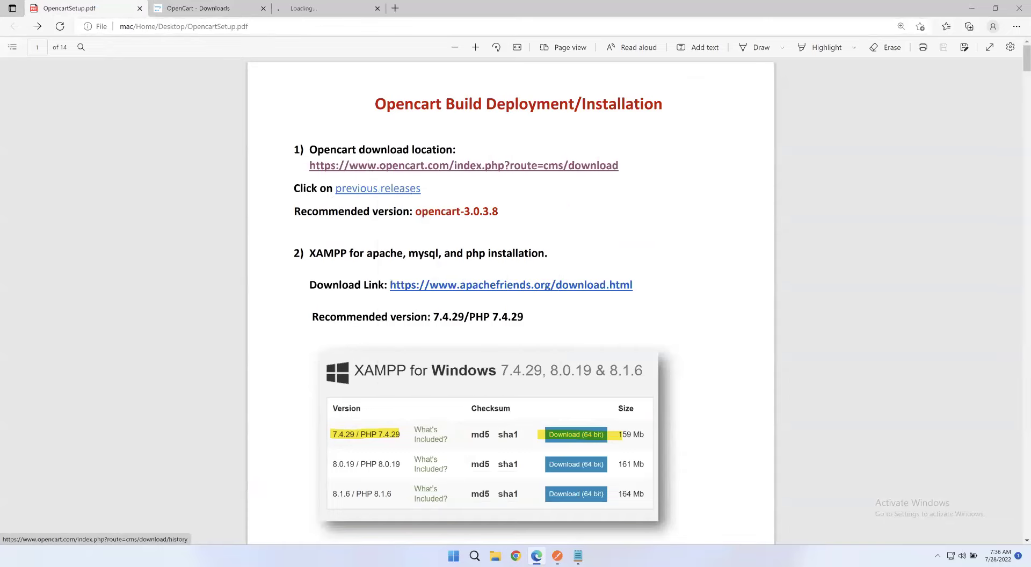
{"action": "left_click", "coordinate": [263, 8]}
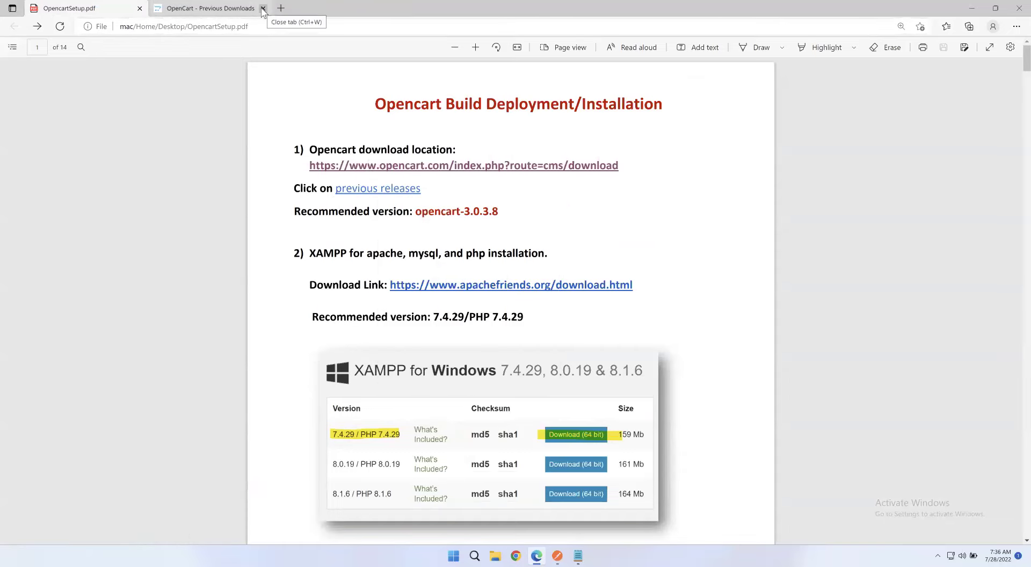
- Find the 3.0.3.8 row in the Previous Downloads table and download that release
{"action": "left_click", "coordinate": [224, 9]}
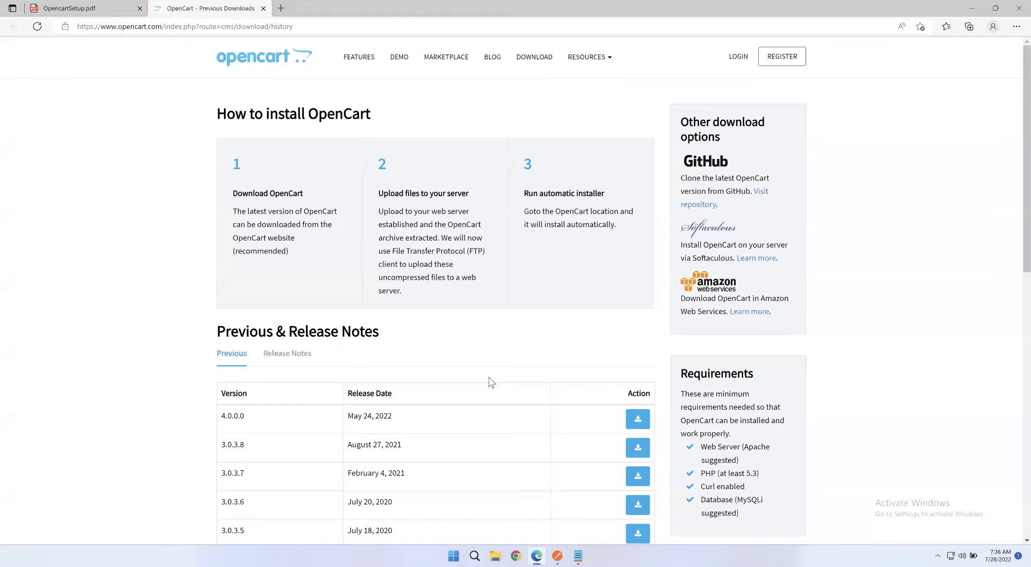
{"action": "scroll", "coordinate": [486, 366], "scroll_direction": "down", "scroll_amount": 4}
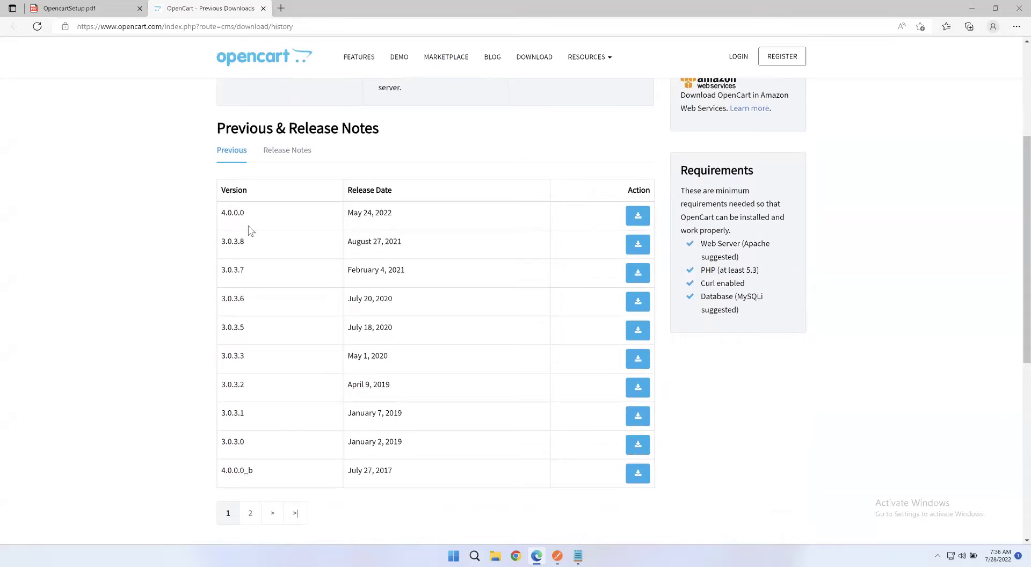
{"action": "left_click_drag", "start_coordinate": [246, 242], "coordinate": [223, 241]}
{"action": "left_click", "coordinate": [241, 224]}
{"action": "left_click", "coordinate": [295, 237]}
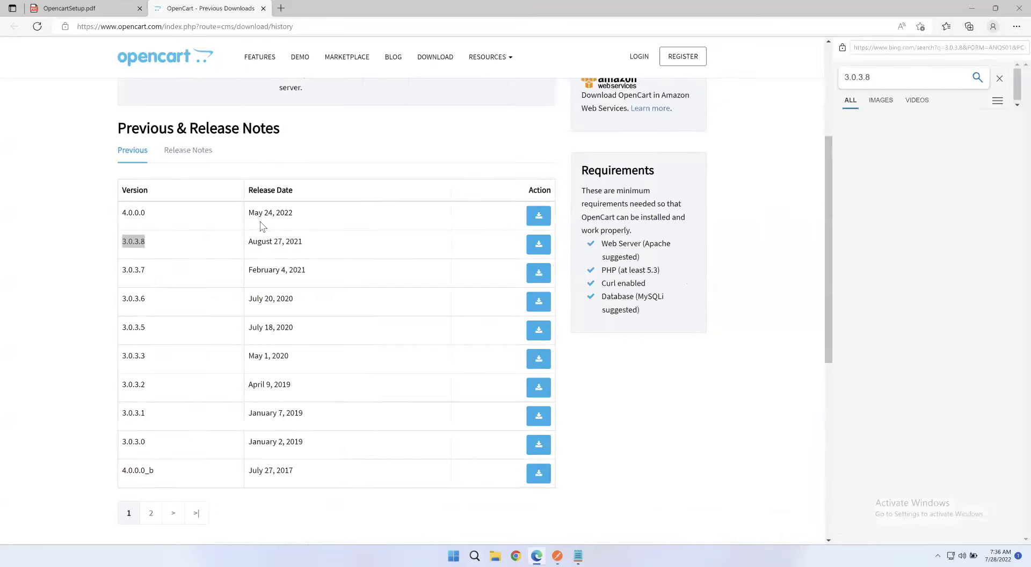
{"action": "left_click", "coordinate": [1008, 78]}
{"action": "left_click_drag", "start_coordinate": [242, 215], "coordinate": [219, 216]}
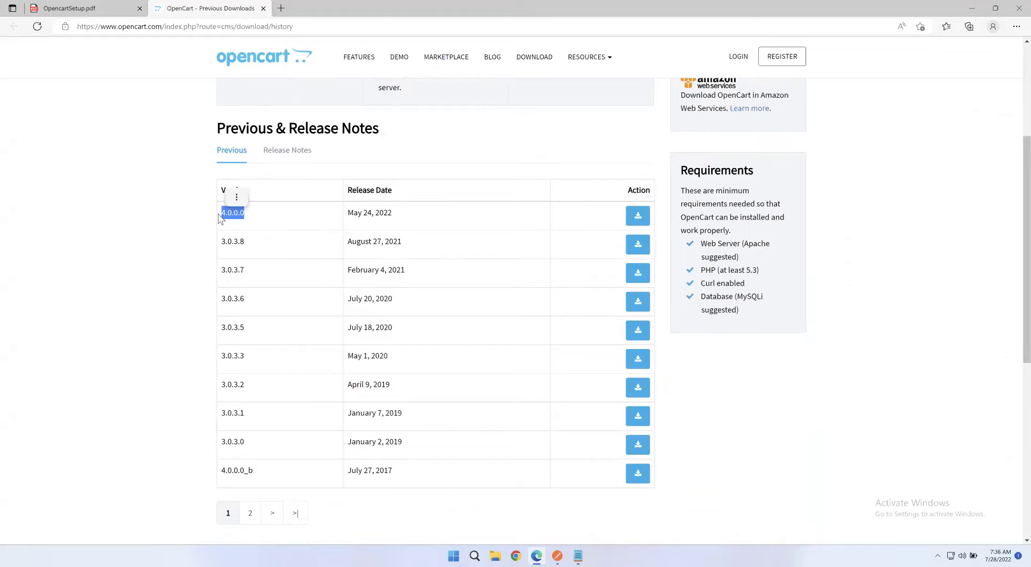
{"action": "left_click_drag", "start_coordinate": [242, 240], "coordinate": [220, 246]}
{"action": "left_click", "coordinate": [638, 245]}
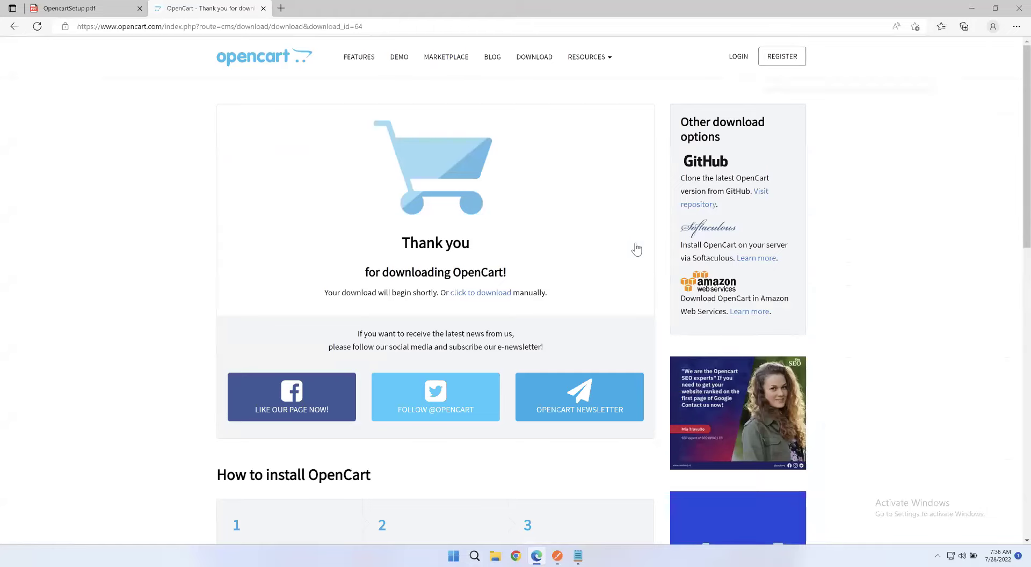
- Check the opencart folder in Downloads via File Explorer, close it, and return to the PDF guide
{"action": "mouse_move", "coordinate": [859, 77]}
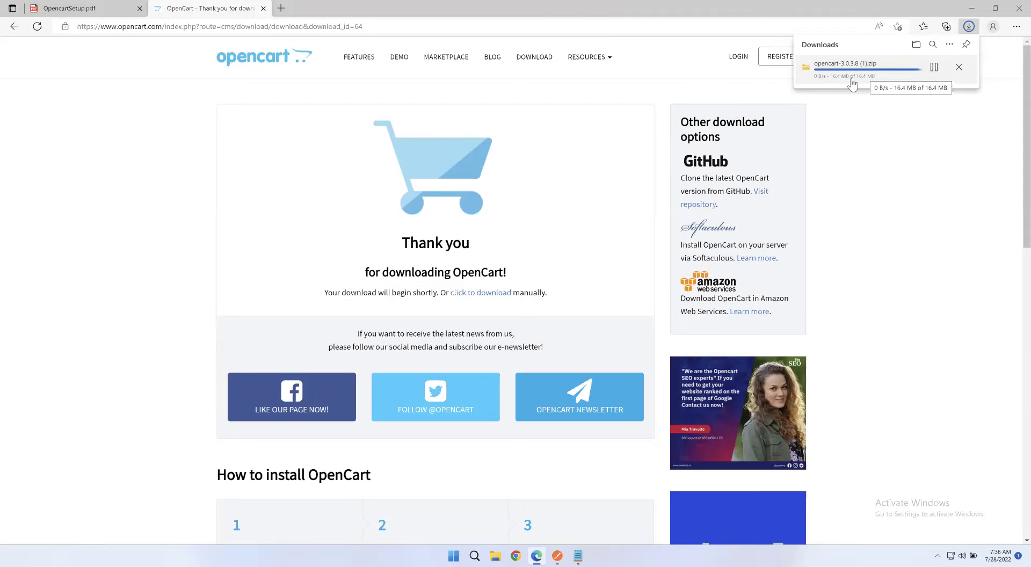
{"action": "left_click", "coordinate": [494, 556]}
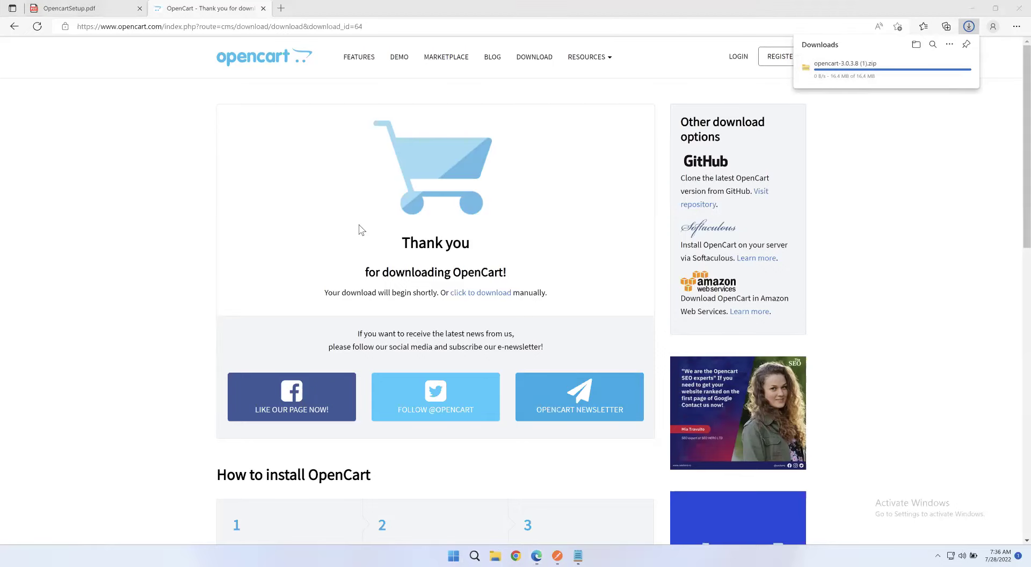
{"action": "left_click", "coordinate": [379, 147]}
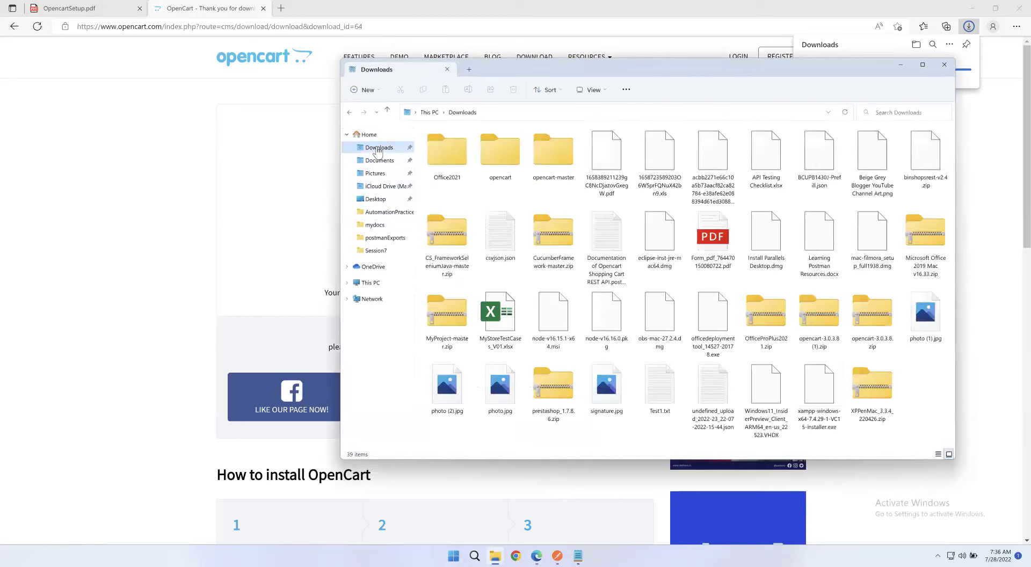
{"action": "left_click", "coordinate": [505, 156]}
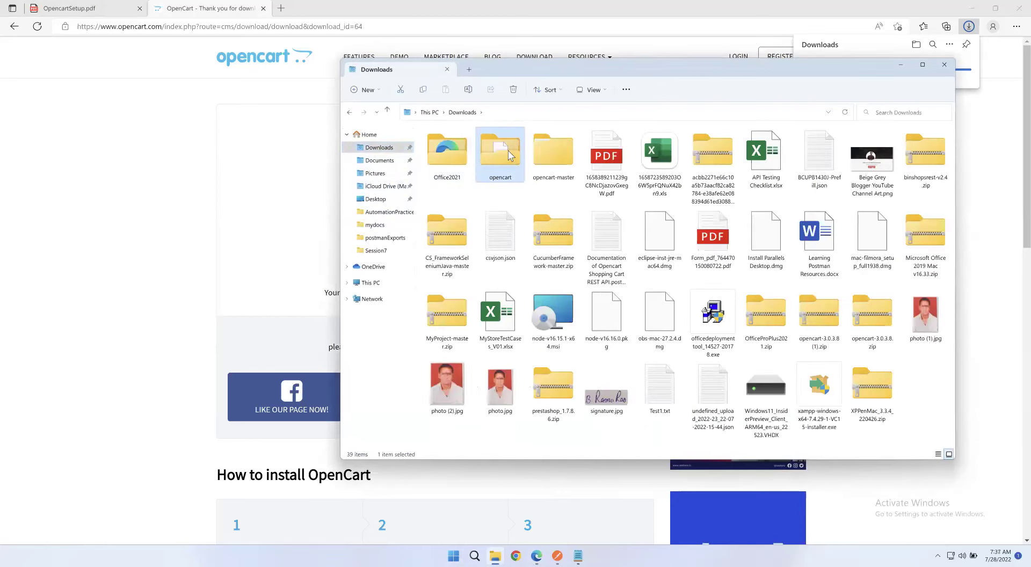
{"action": "left_click", "coordinate": [448, 69]}
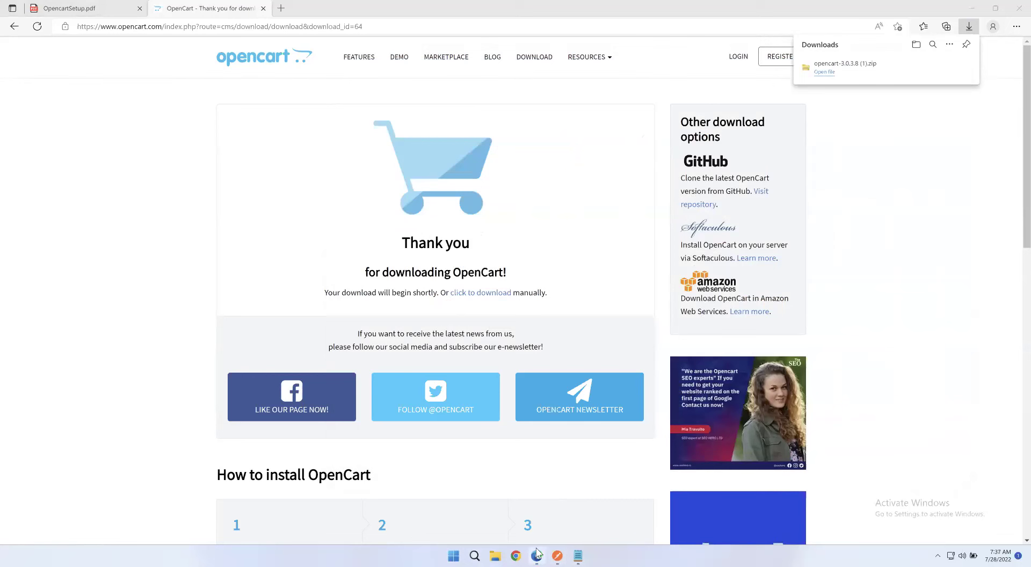
{"action": "left_click", "coordinate": [106, 10]}
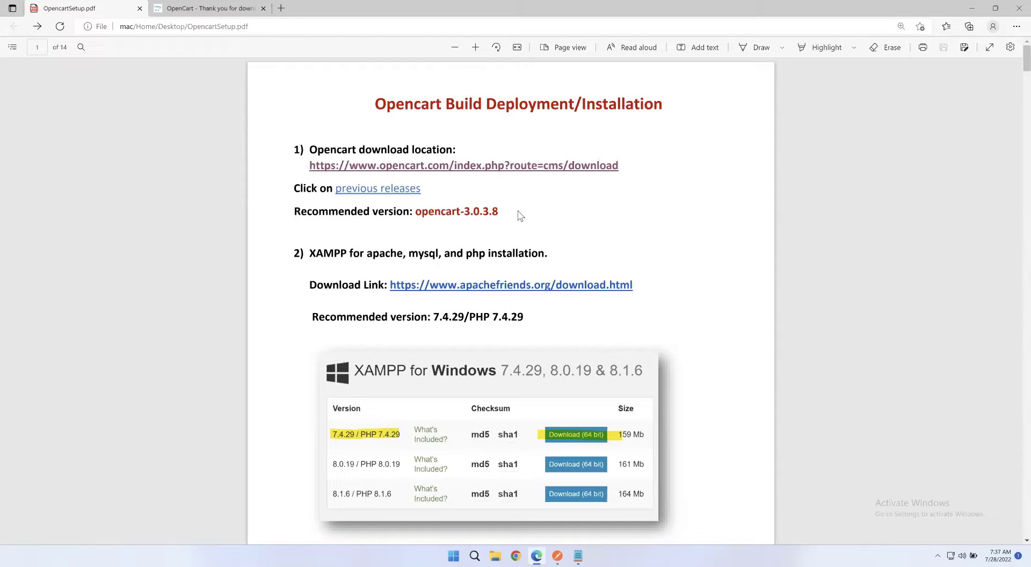
- Highlight the guide's XAMPP/MySQL install line, then open its apachefriends.org link in a new tab
{"action": "double_click", "coordinate": [330, 255]}
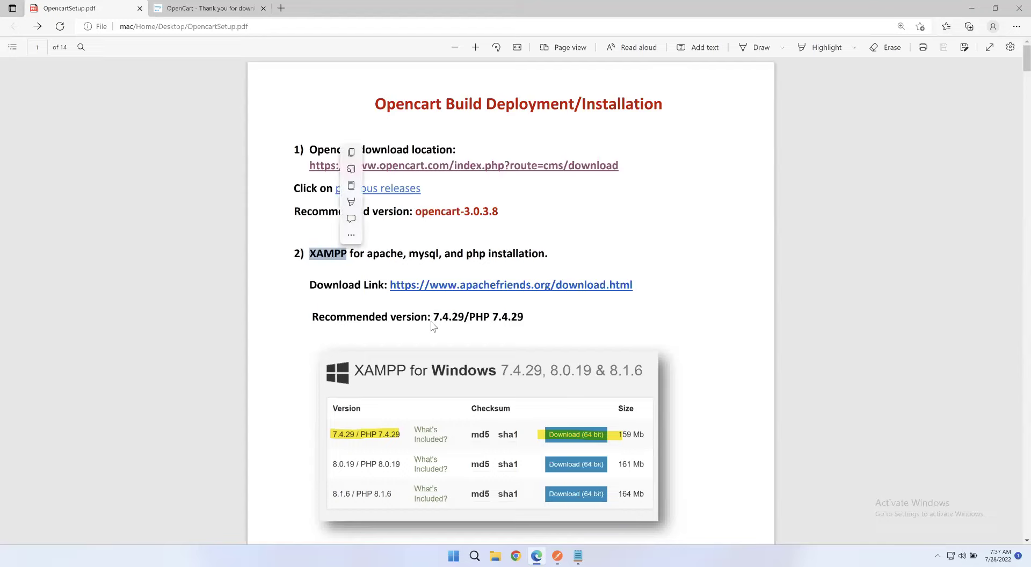
{"action": "double_click", "coordinate": [414, 253]}
{"action": "left_click", "coordinate": [469, 255]}
{"action": "left_click_drag", "start_coordinate": [363, 254], "coordinate": [539, 258]}
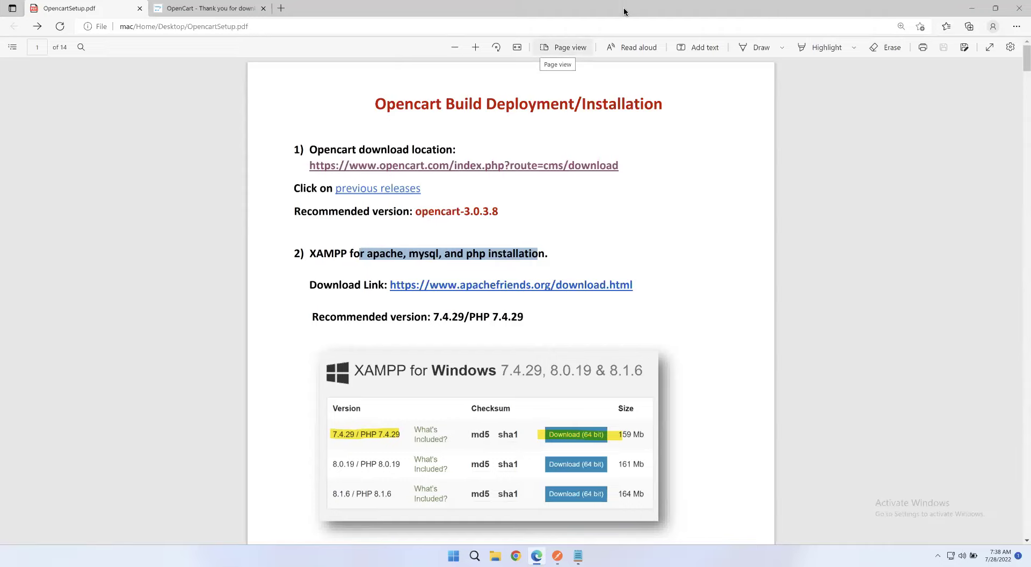
{"action": "left_click", "coordinate": [557, 293]}
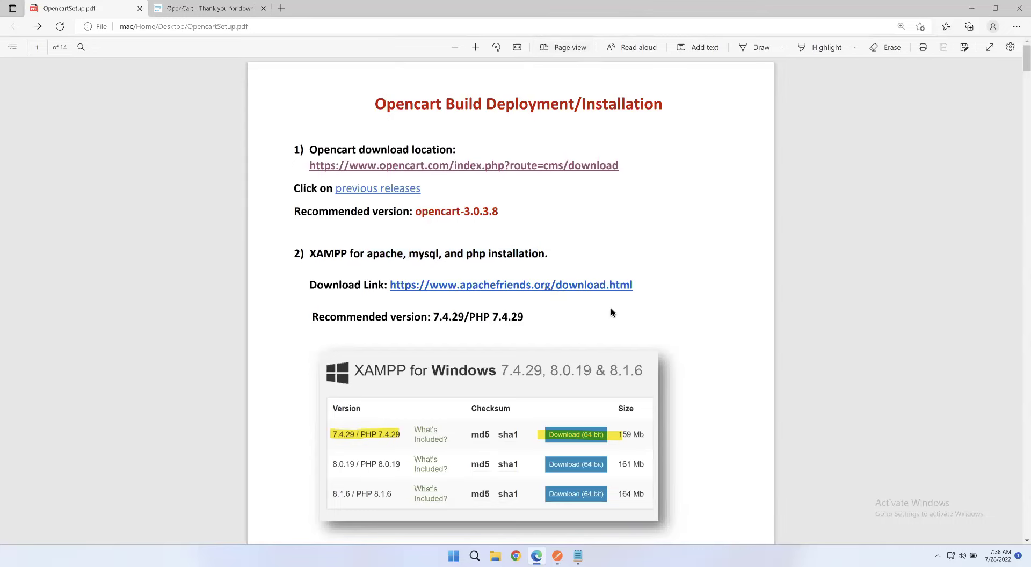
{"action": "right_click", "coordinate": [591, 288]}
{"action": "left_click", "coordinate": [701, 315]}
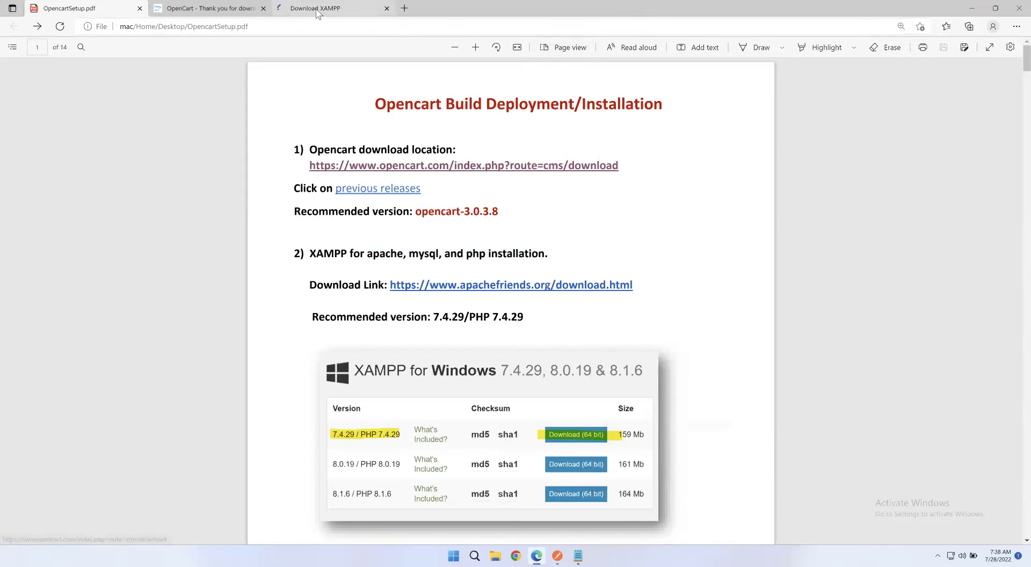
{"action": "left_click", "coordinate": [327, 8]}
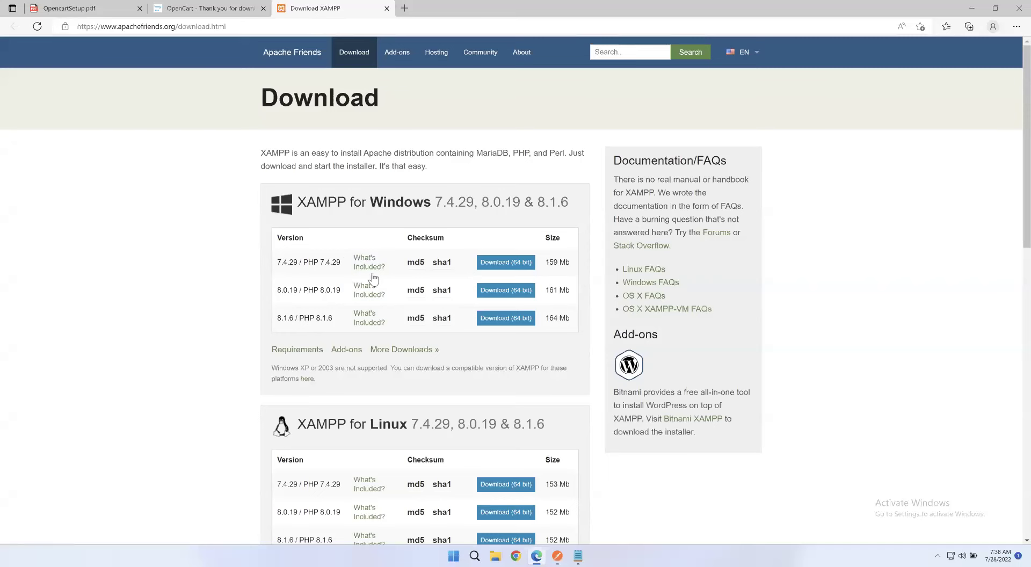
- Compare the guide's recommended XAMPP 7.4.29 and OpenCart 3.0.3.8 against the XAMPP Windows 7.4.29 listing
{"action": "left_click", "coordinate": [235, 11]}
{"action": "key", "text": "ctrl+shift+Tab"}
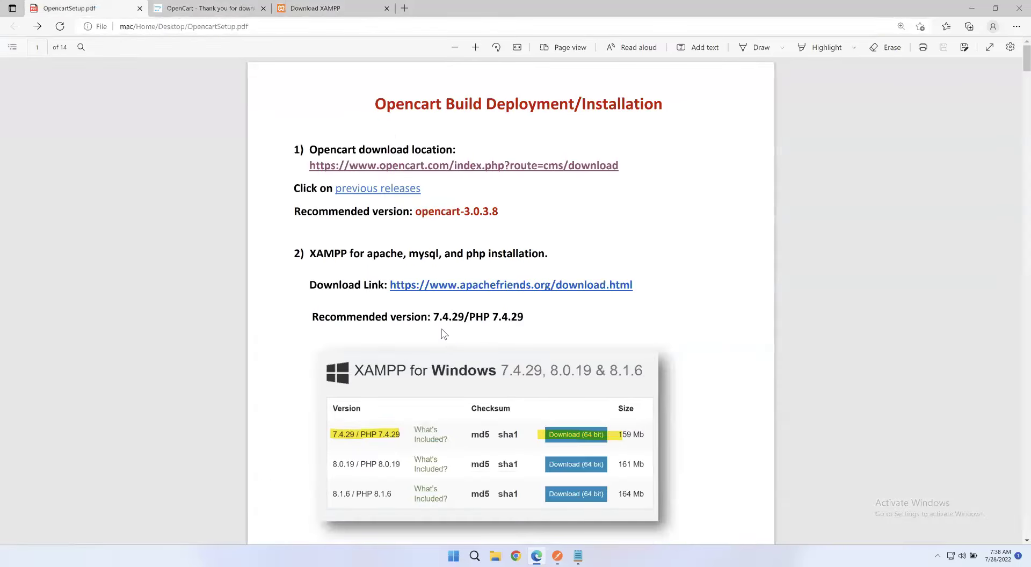
{"action": "left_click_drag", "start_coordinate": [432, 317], "coordinate": [465, 317]}
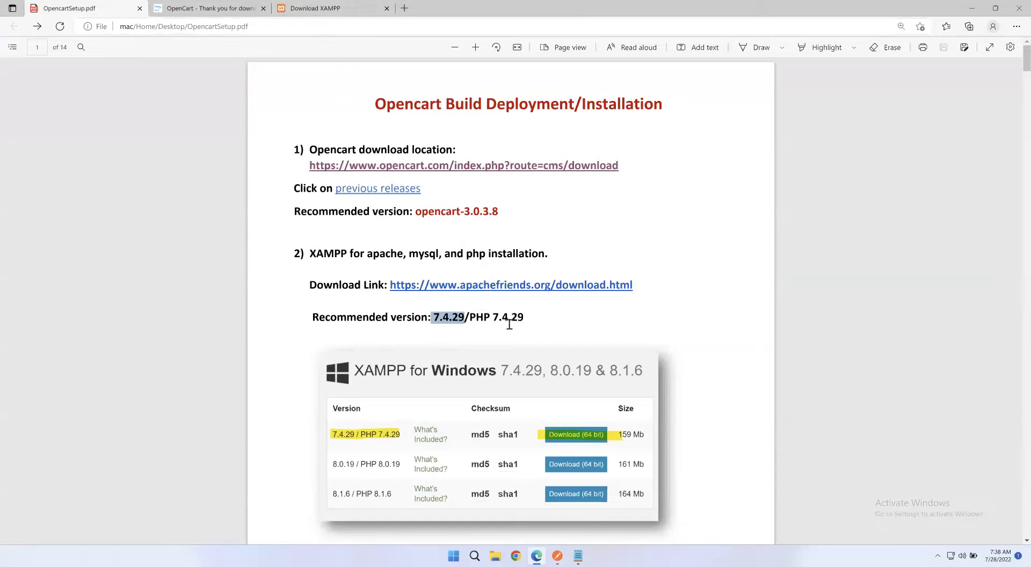
{"action": "left_click_drag", "start_coordinate": [499, 212], "coordinate": [446, 210]}
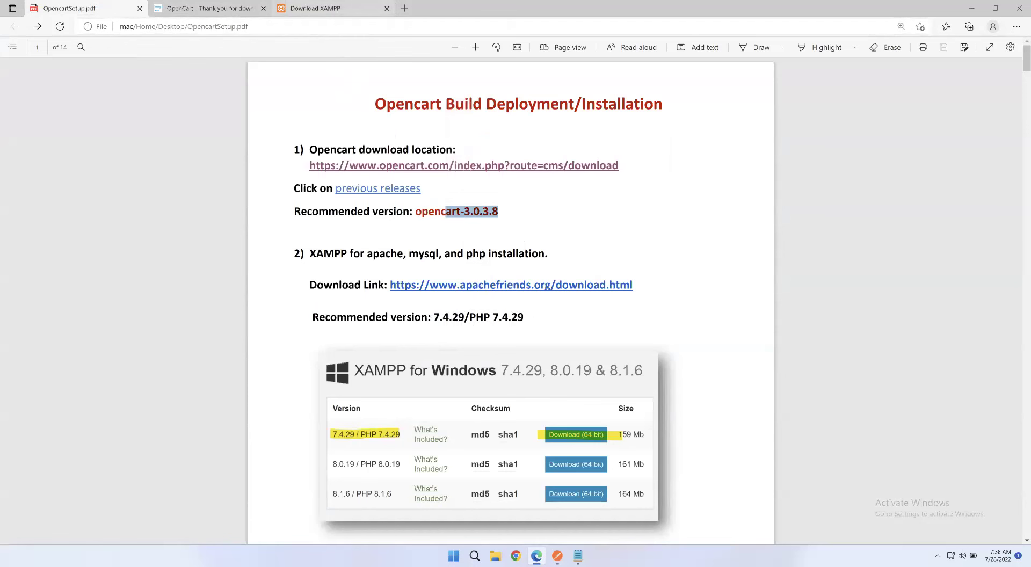
{"action": "left_click", "coordinate": [318, 9]}
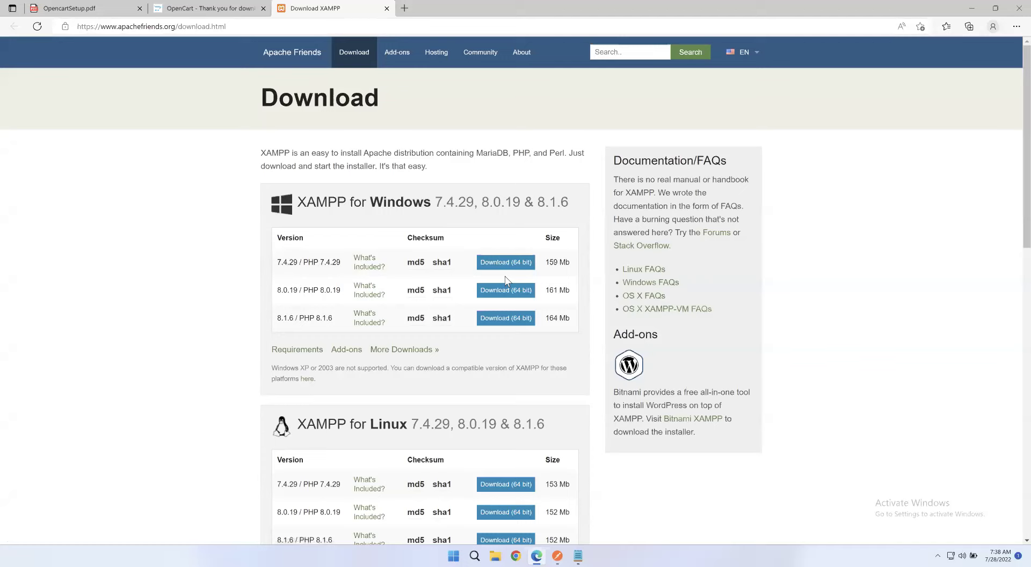
{"action": "scroll", "coordinate": [504, 276], "scroll_direction": "down", "scroll_amount": 8}
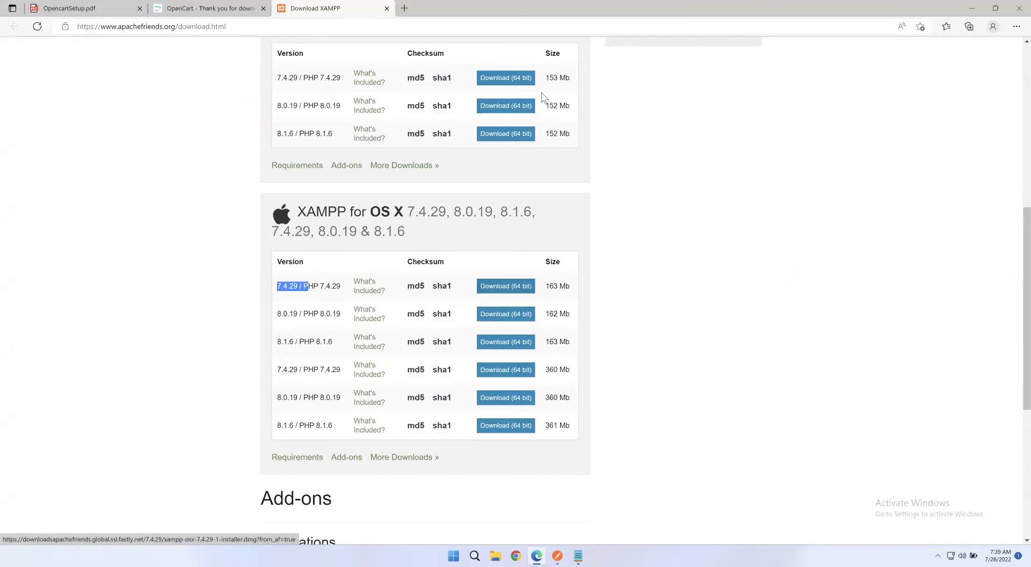
{"action": "scroll", "coordinate": [470, 266], "scroll_direction": "up", "scroll_amount": 7}
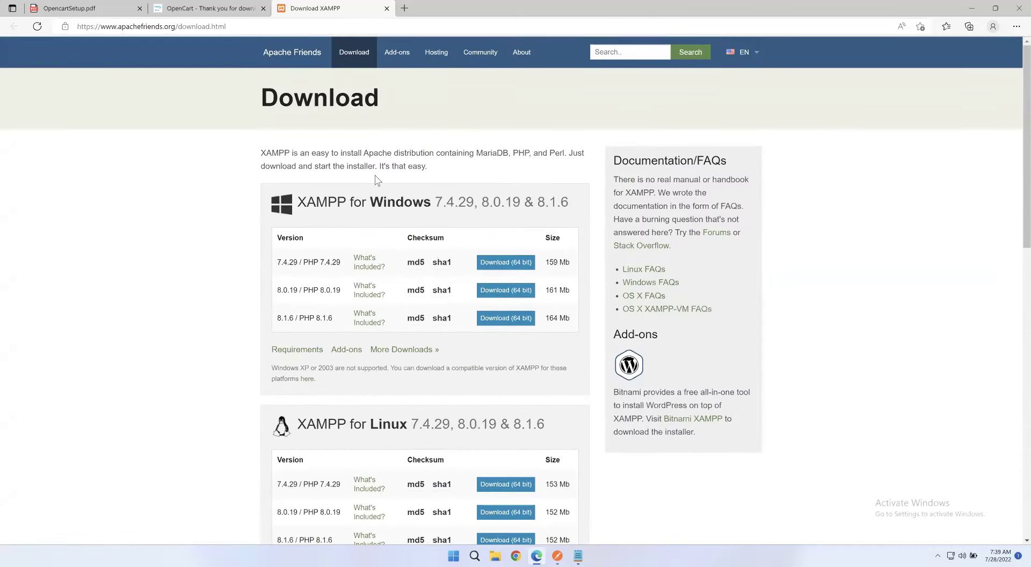
- Return to OpencartSetup.pdf and scroll past the XAMPP setup screenshots to page 6's copy step
{"action": "left_click", "coordinate": [85, 11]}
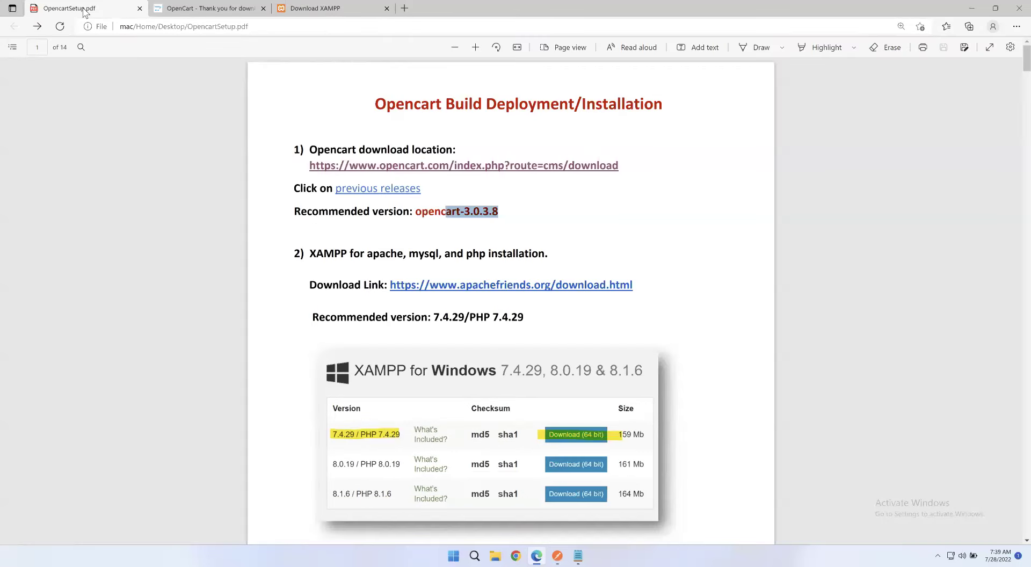
{"action": "scroll", "coordinate": [580, 346], "scroll_direction": "down", "scroll_amount": 10}
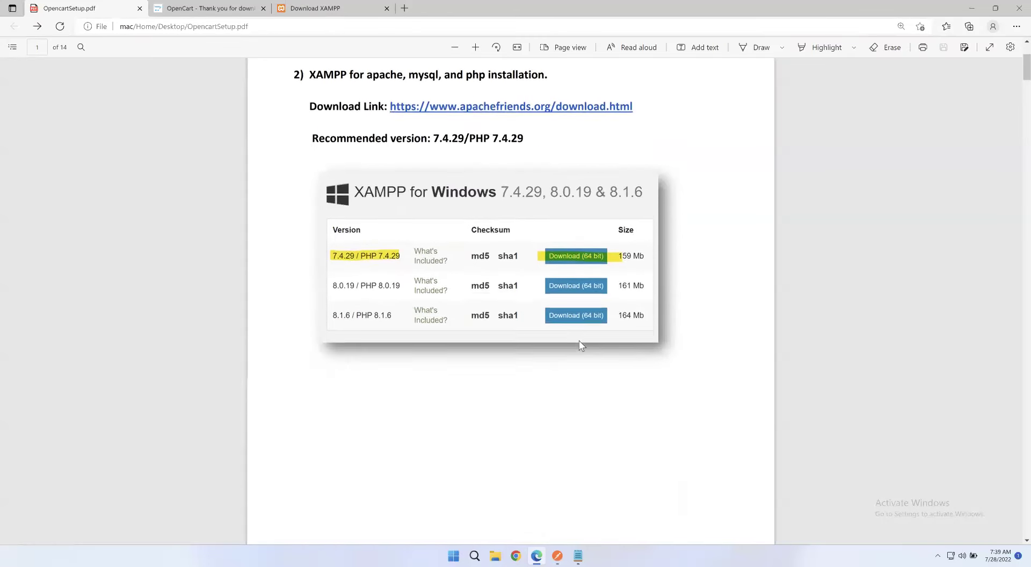
{"action": "scroll", "coordinate": [579, 346], "scroll_direction": "up", "scroll_amount": 5}
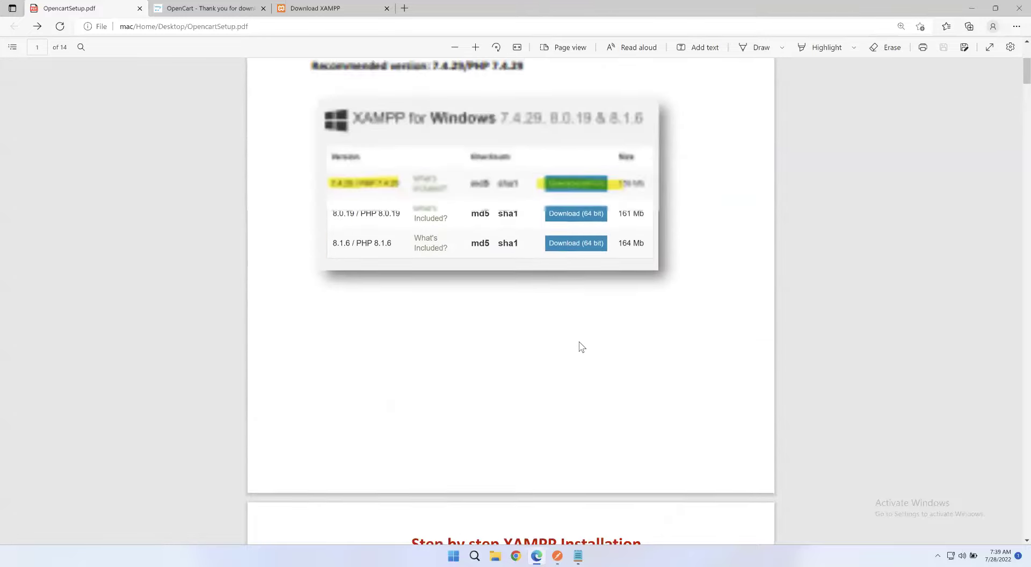
{"action": "scroll", "coordinate": [579, 347], "scroll_direction": "down", "scroll_amount": 5}
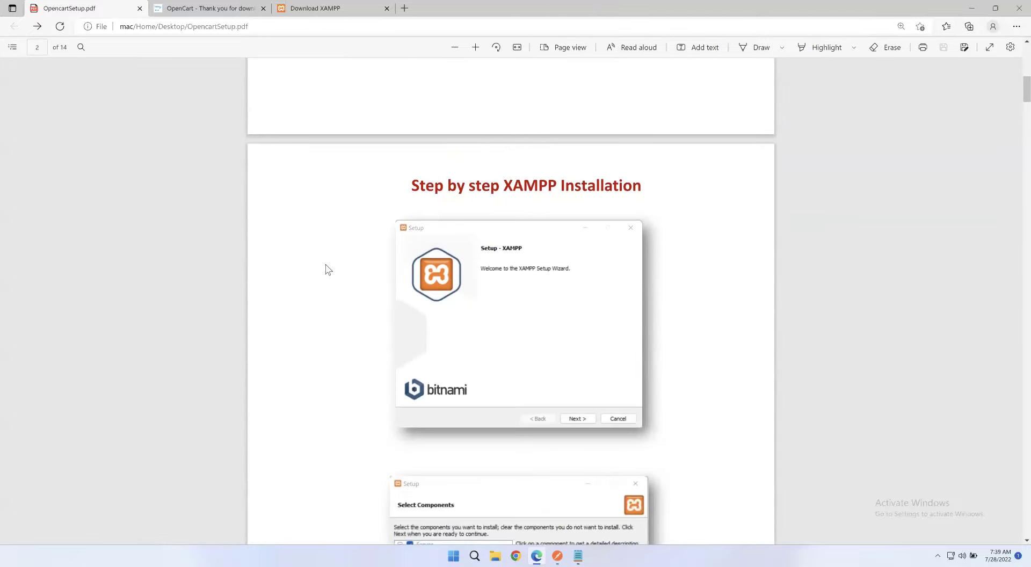
{"action": "scroll", "coordinate": [507, 306], "scroll_direction": "down", "scroll_amount": 3}
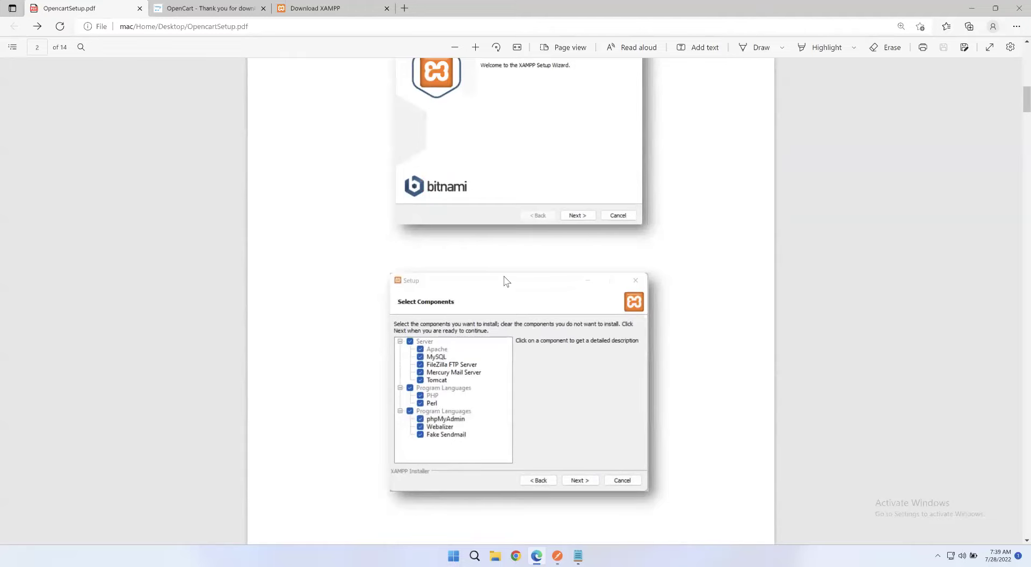
{"action": "scroll", "coordinate": [503, 276], "scroll_direction": "down", "scroll_amount": 8}
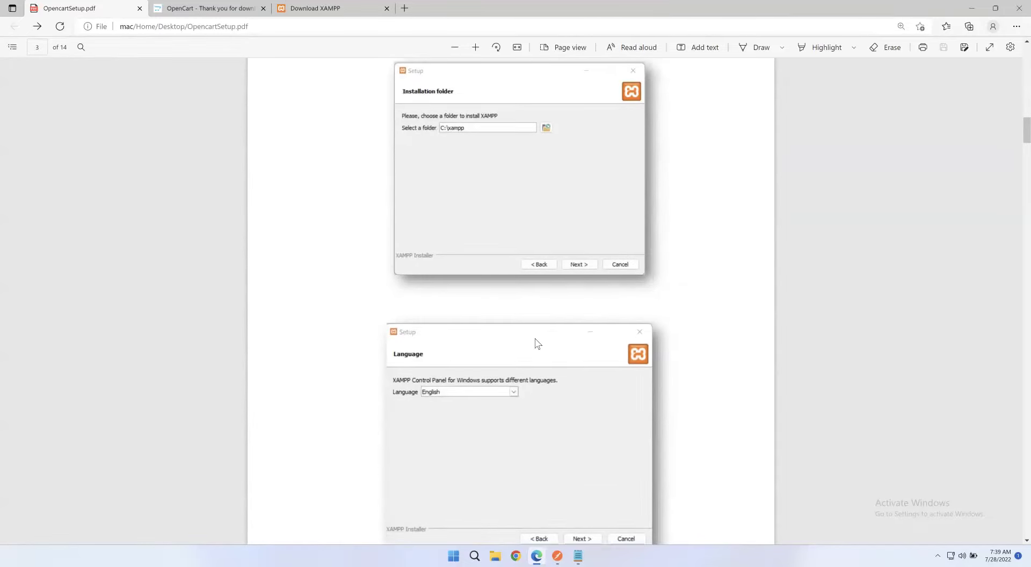
{"action": "scroll", "coordinate": [534, 339], "scroll_direction": "down", "scroll_amount": 9}
{"action": "scroll", "coordinate": [534, 338], "scroll_direction": "down", "scroll_amount": 10}
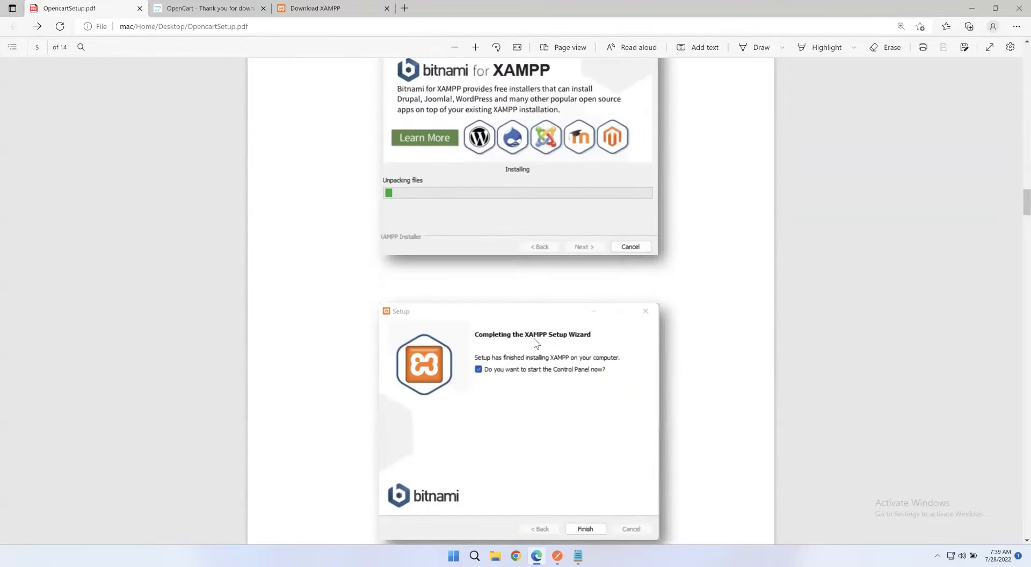
{"action": "scroll", "coordinate": [510, 360], "scroll_direction": "down", "scroll_amount": 3}
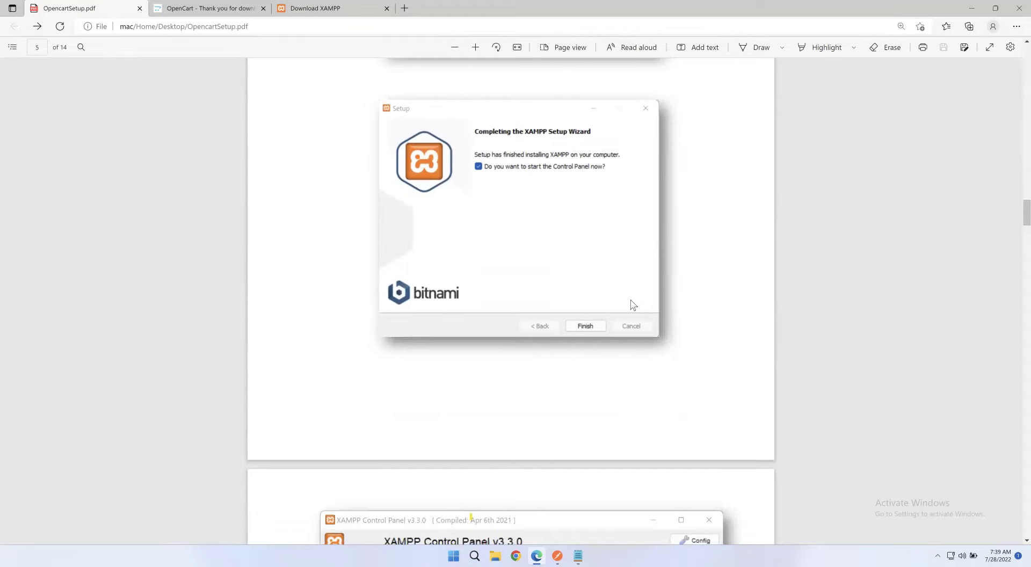
{"action": "scroll", "coordinate": [634, 305], "scroll_direction": "down", "scroll_amount": 3}
{"action": "scroll", "coordinate": [622, 258], "scroll_direction": "down", "scroll_amount": 3}
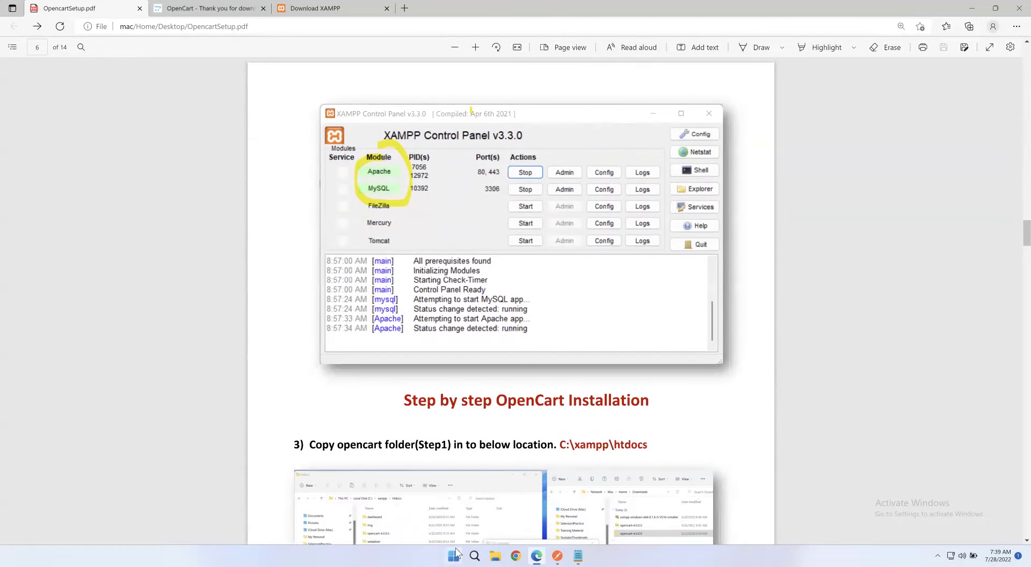
- Launch XAMPP Control Panel by searching 'xamp', move its window lower, and return to the guide
{"action": "left_click", "coordinate": [475, 555]}
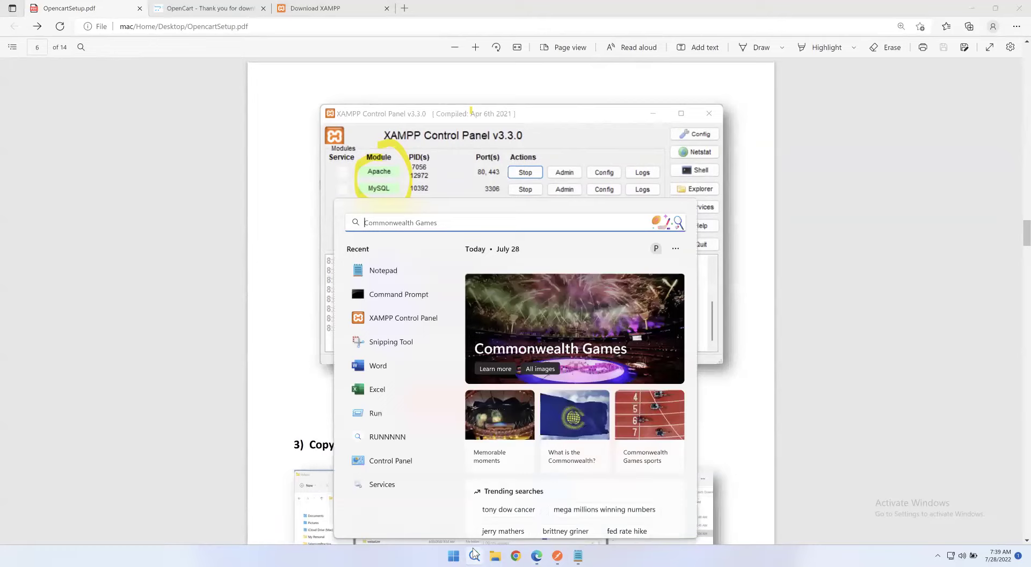
{"action": "type", "text": "xamp"}
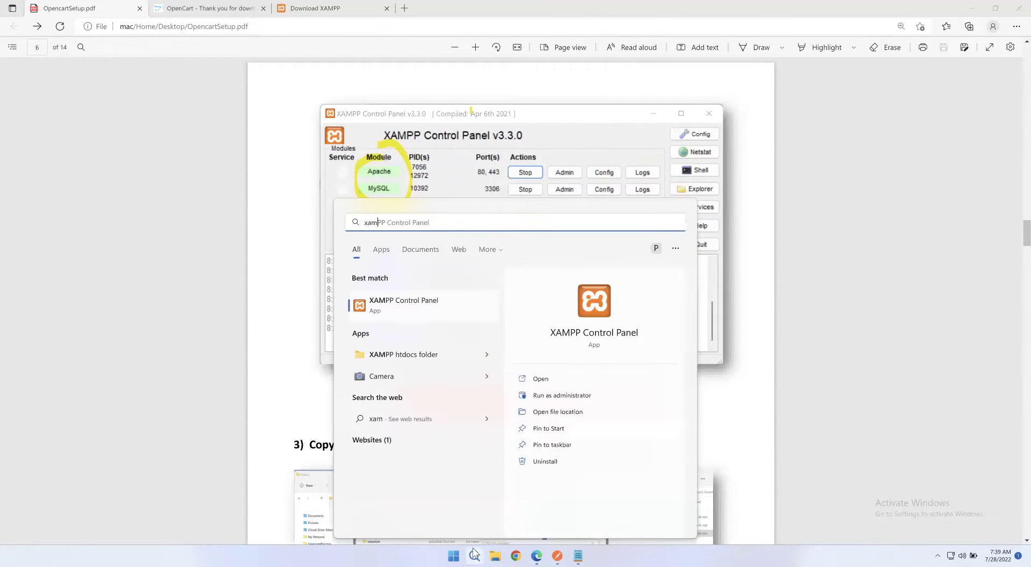
{"action": "left_click", "coordinate": [398, 306]}
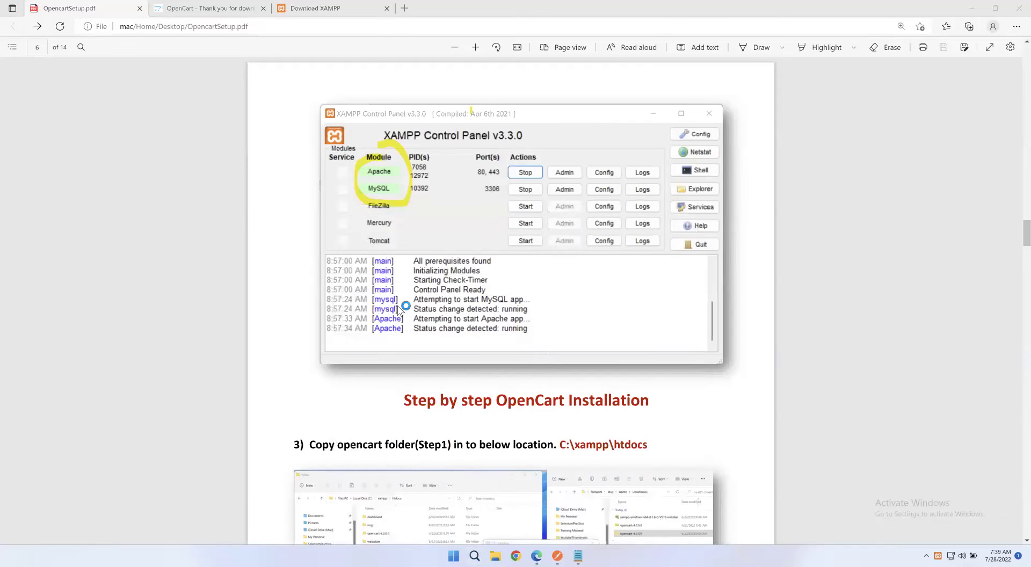
{"action": "left_click_drag", "start_coordinate": [179, 9], "coordinate": [218, 90]}
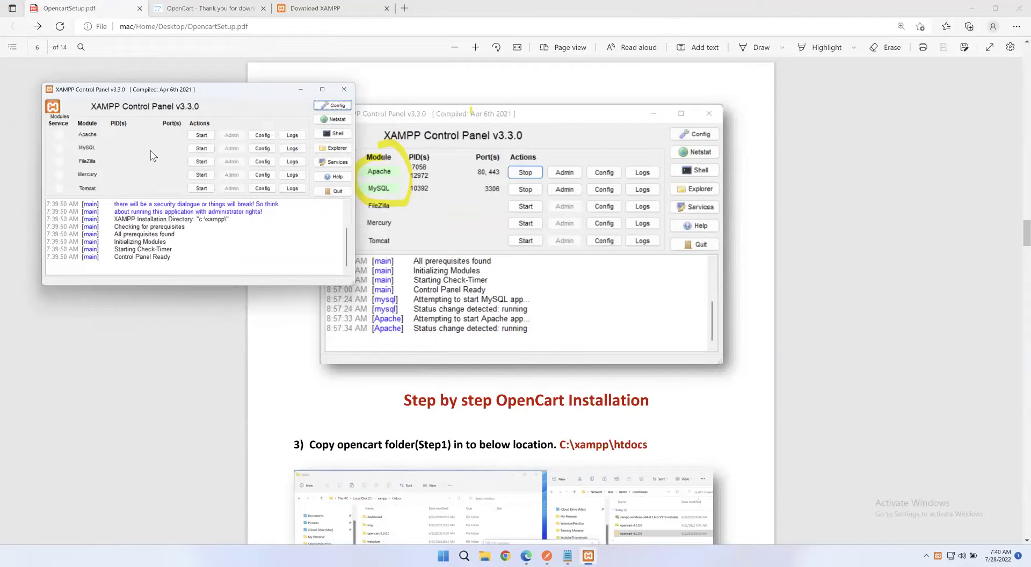
{"action": "left_click", "coordinate": [270, 337]}
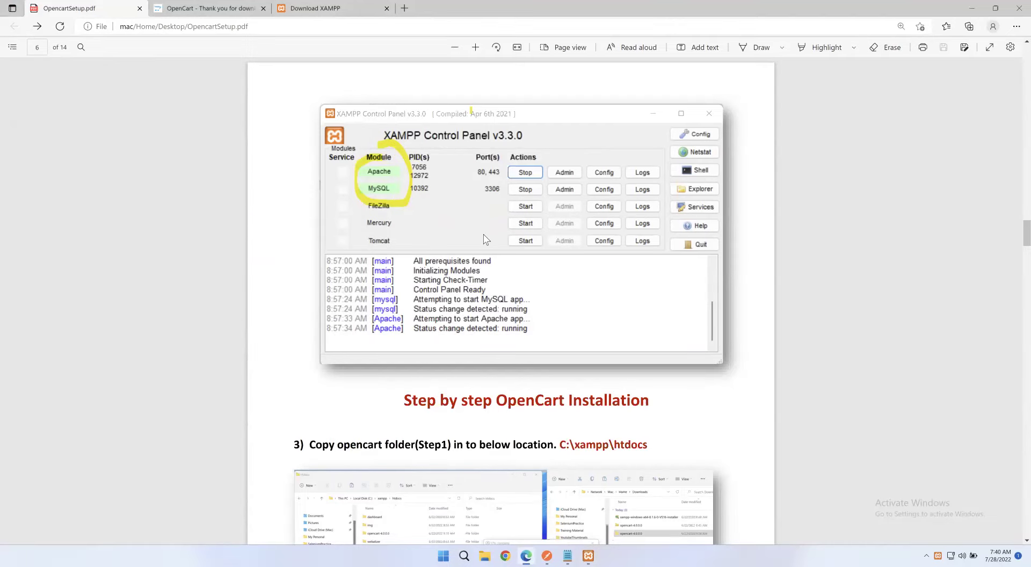
{"action": "scroll", "coordinate": [485, 235], "scroll_direction": "up", "scroll_amount": 7}
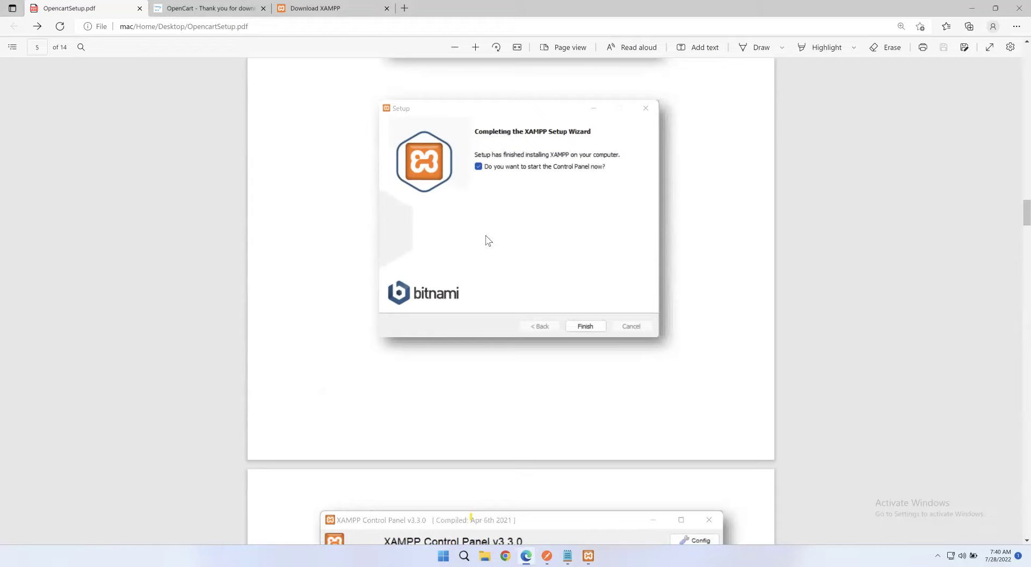
- Scroll the guide up to page 5, then back down to highlight the 'Step by step OpenCart Installation' heading
{"action": "scroll", "coordinate": [553, 274], "scroll_direction": "up", "scroll_amount": 1}
{"action": "scroll", "coordinate": [552, 270], "scroll_direction": "up", "scroll_amount": 5}
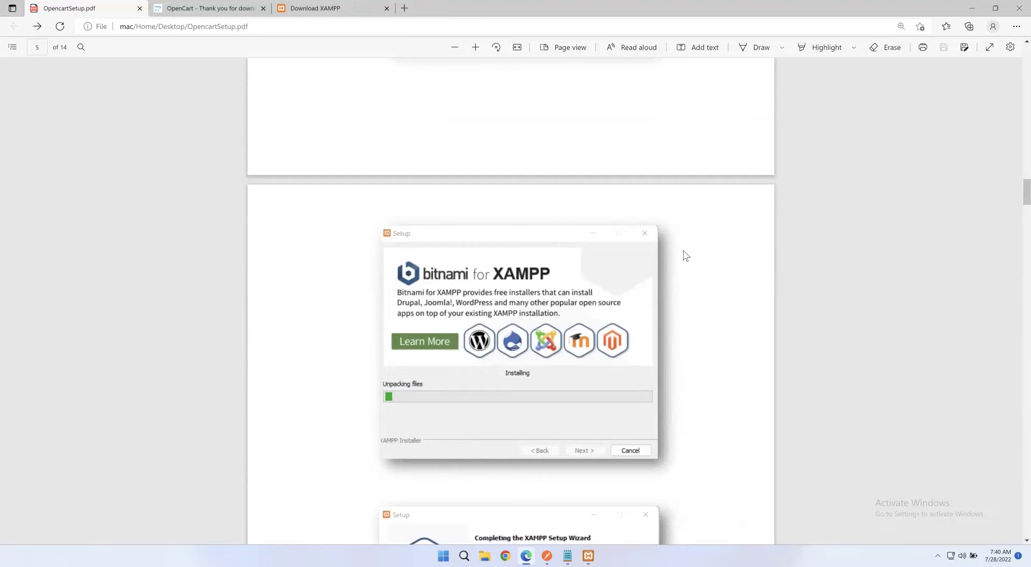
{"action": "scroll", "coordinate": [683, 251], "scroll_direction": "down", "scroll_amount": 6}
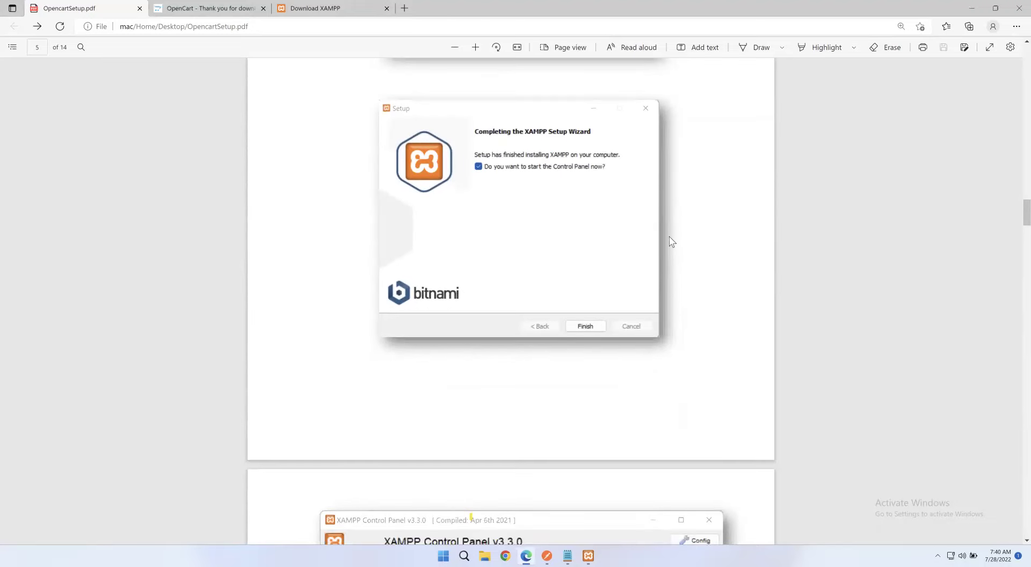
{"action": "scroll", "coordinate": [669, 236], "scroll_direction": "down", "scroll_amount": 9}
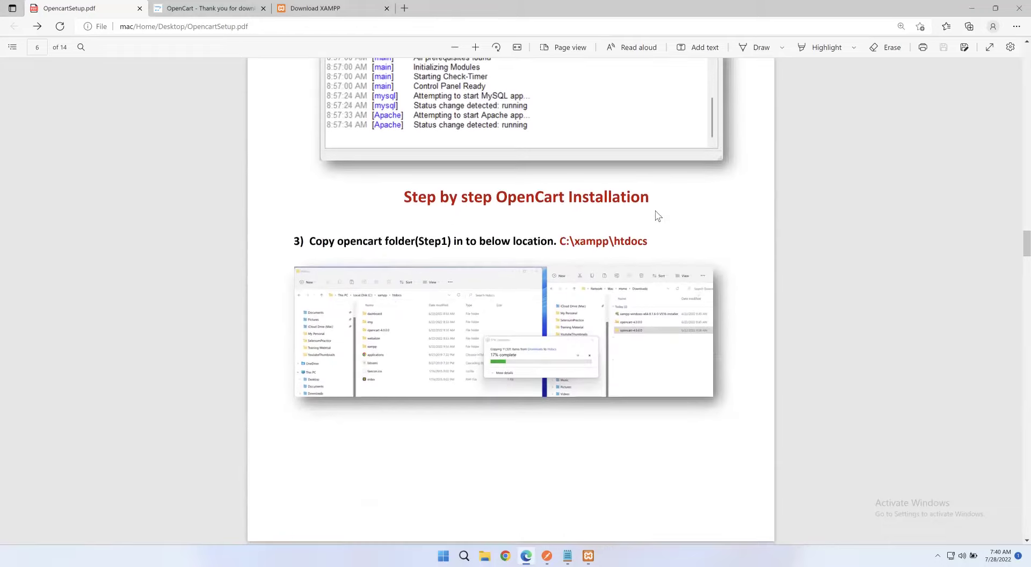
{"action": "left_click_drag", "start_coordinate": [406, 197], "coordinate": [647, 198]}
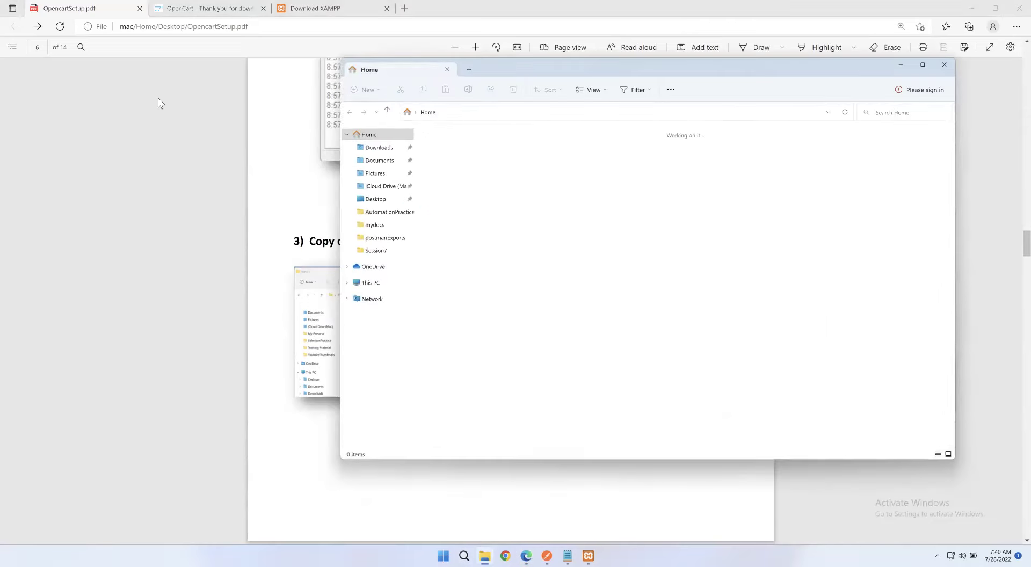
- Open the opencart folder in Downloads to inspect its contents
{"action": "left_click", "coordinate": [373, 151]}
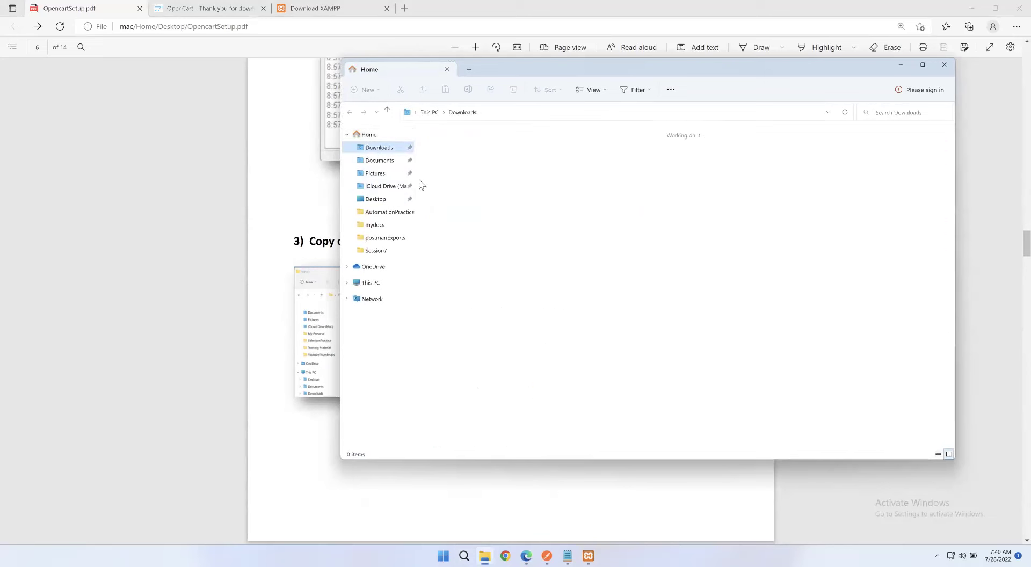
{"action": "left_click", "coordinate": [497, 161]}
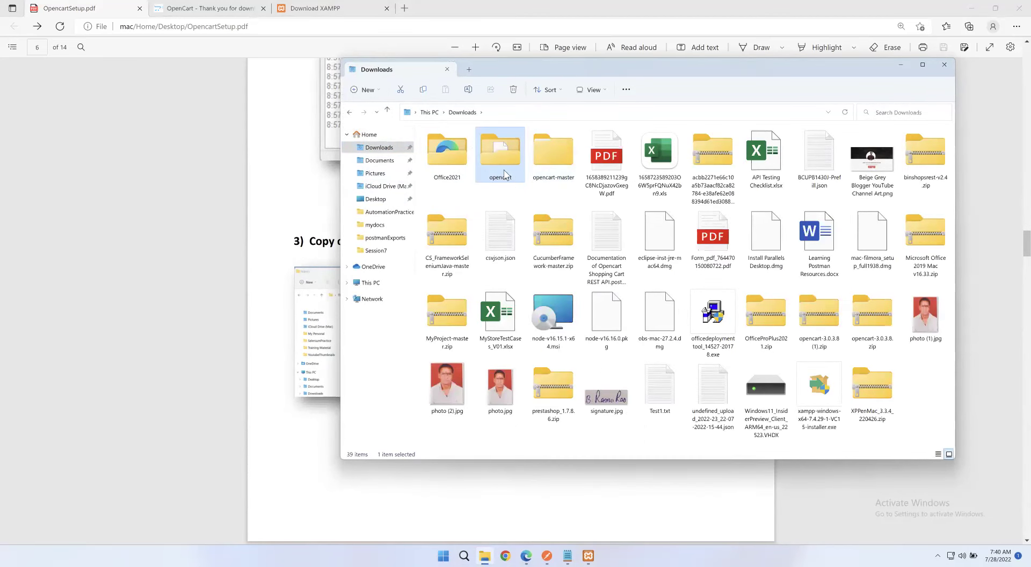
{"action": "double_click", "coordinate": [498, 157]}
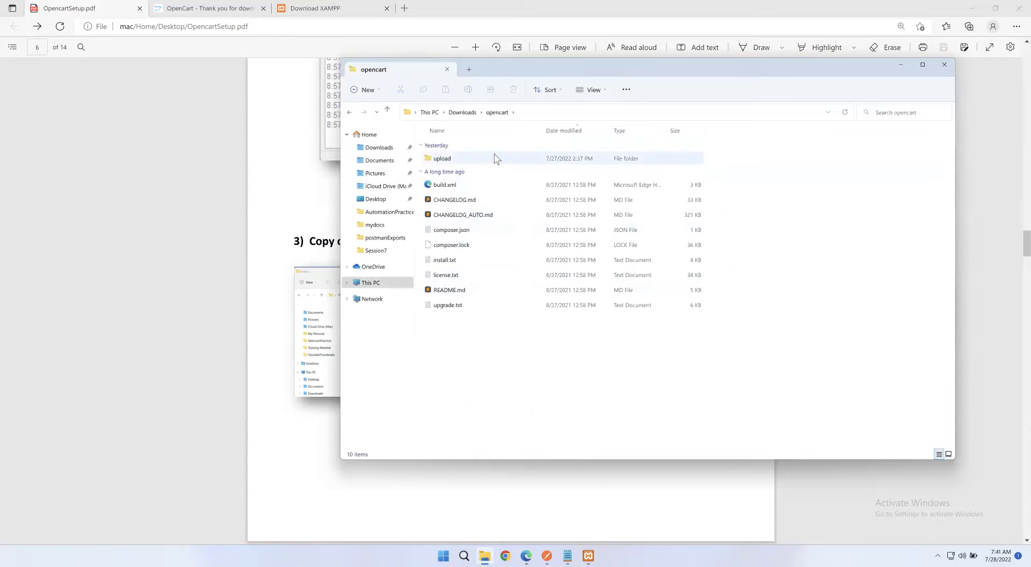
{"action": "left_click", "coordinate": [462, 112]}
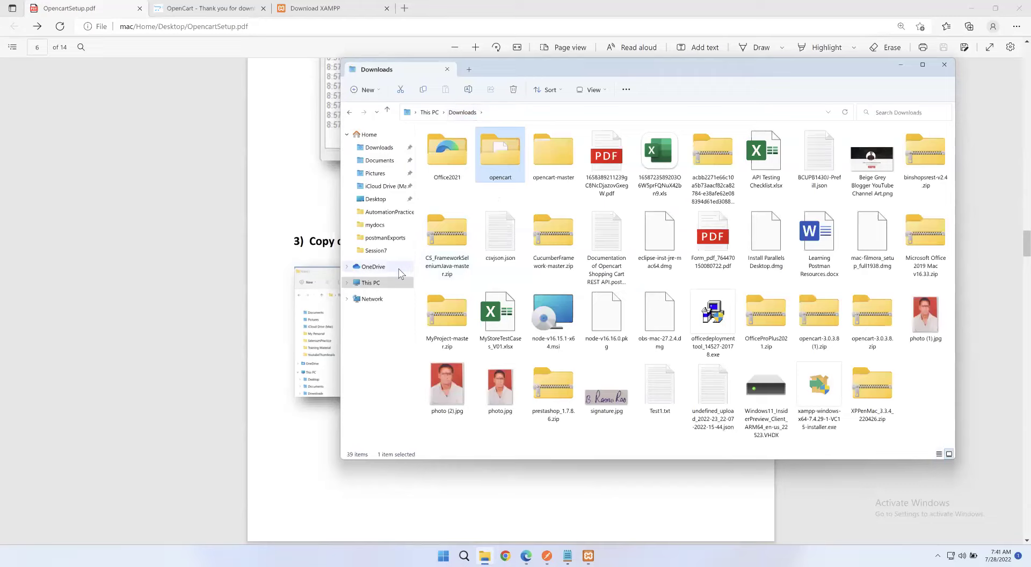
- Confirm opencart already exists in C:\xampp\htdocs, then highlight the opencart wording in the guide's step 3
{"action": "left_click", "coordinate": [402, 282]}
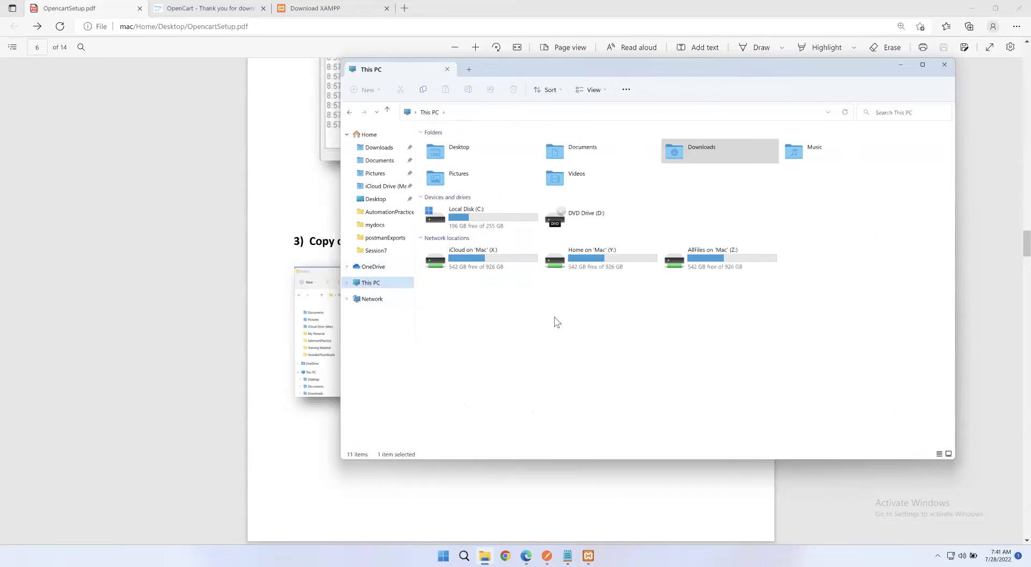
{"action": "left_click", "coordinate": [479, 220]}
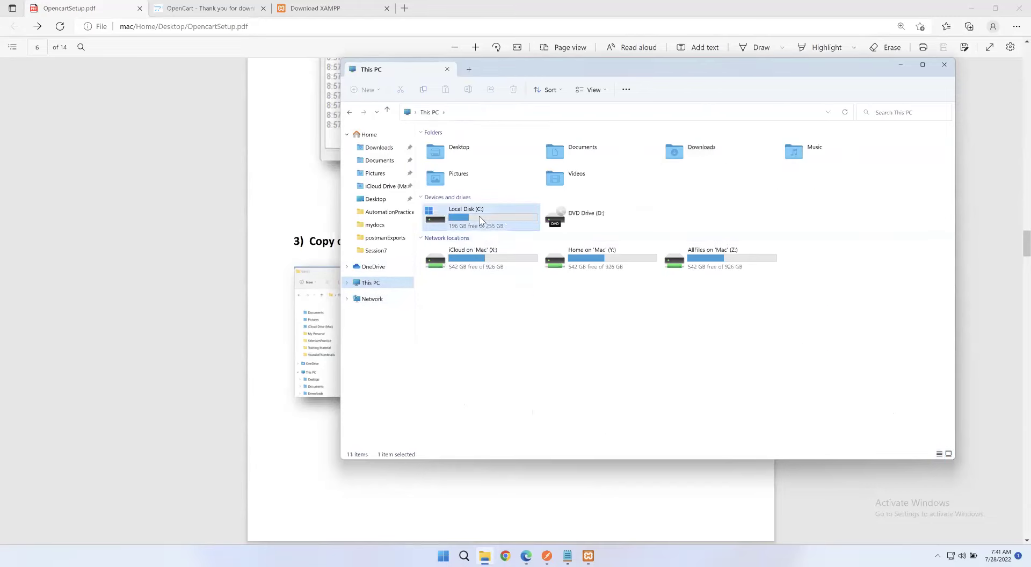
{"action": "double_click", "coordinate": [480, 220]}
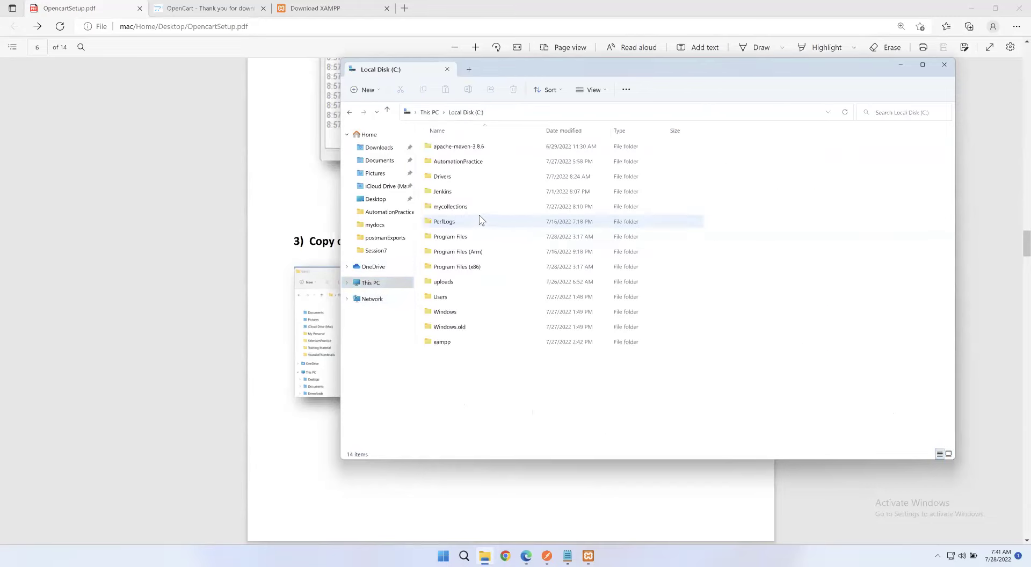
{"action": "left_click", "coordinate": [445, 344]}
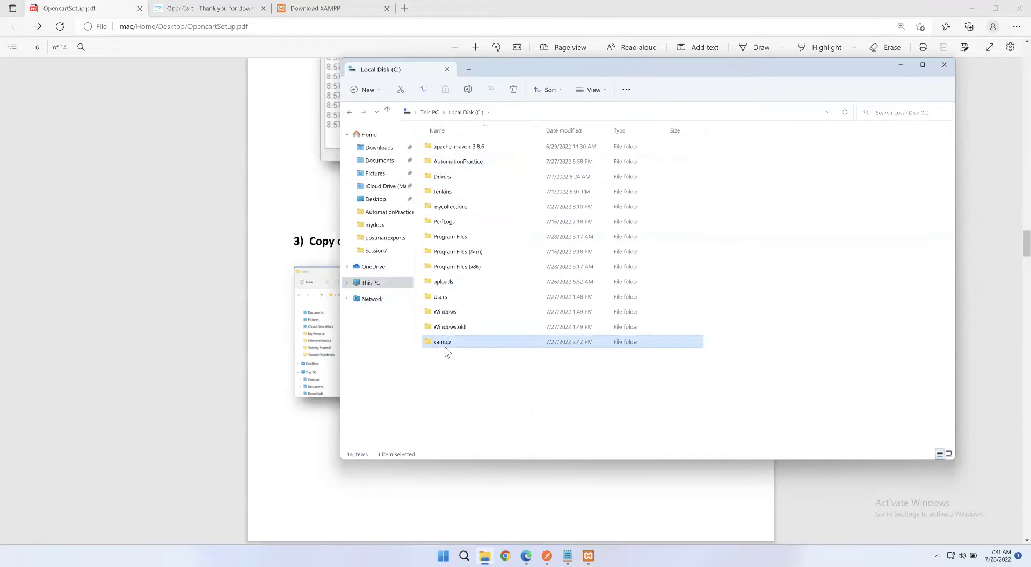
{"action": "double_click", "coordinate": [433, 342]}
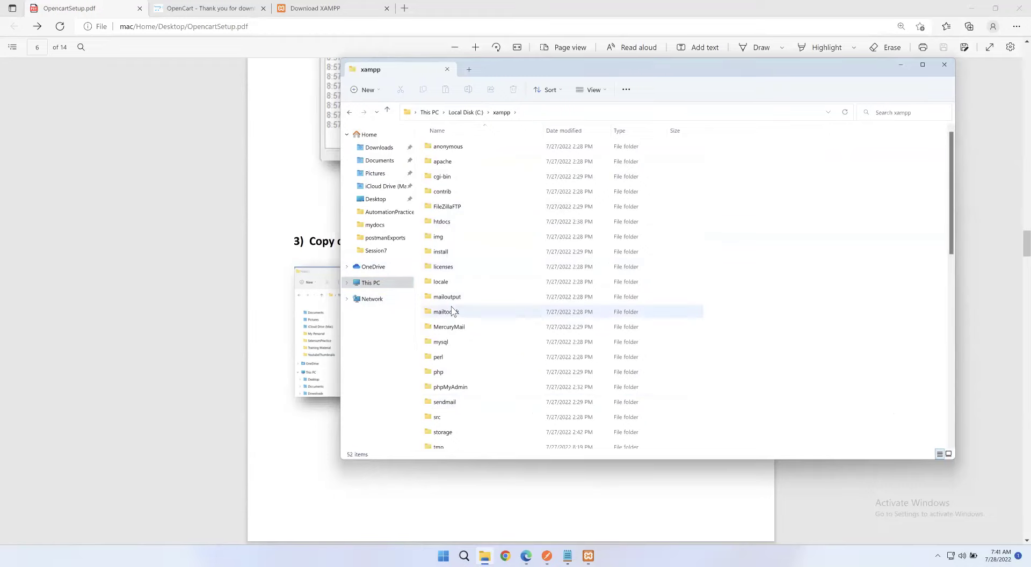
{"action": "double_click", "coordinate": [443, 222]}
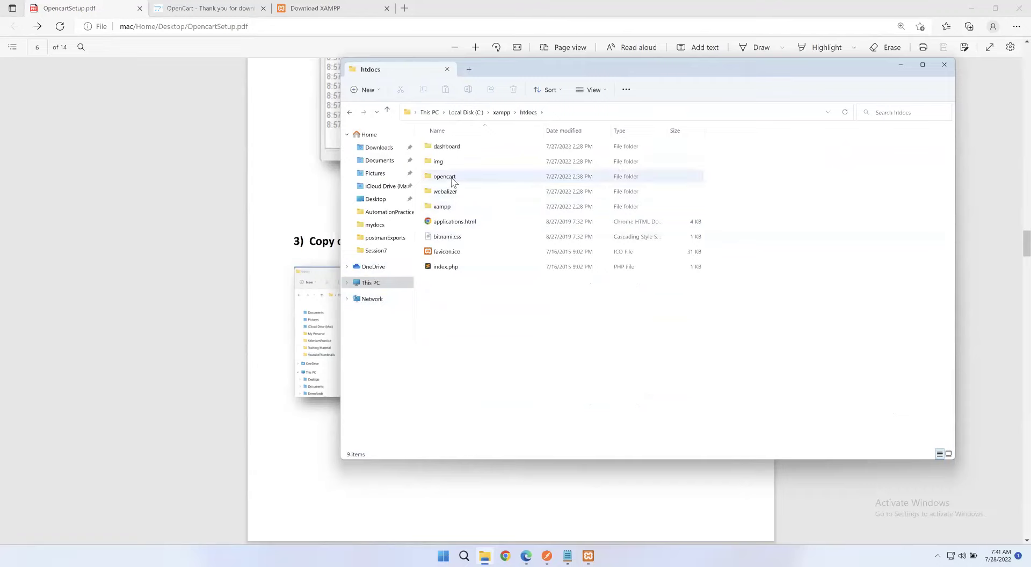
{"action": "left_click", "coordinate": [454, 177]}
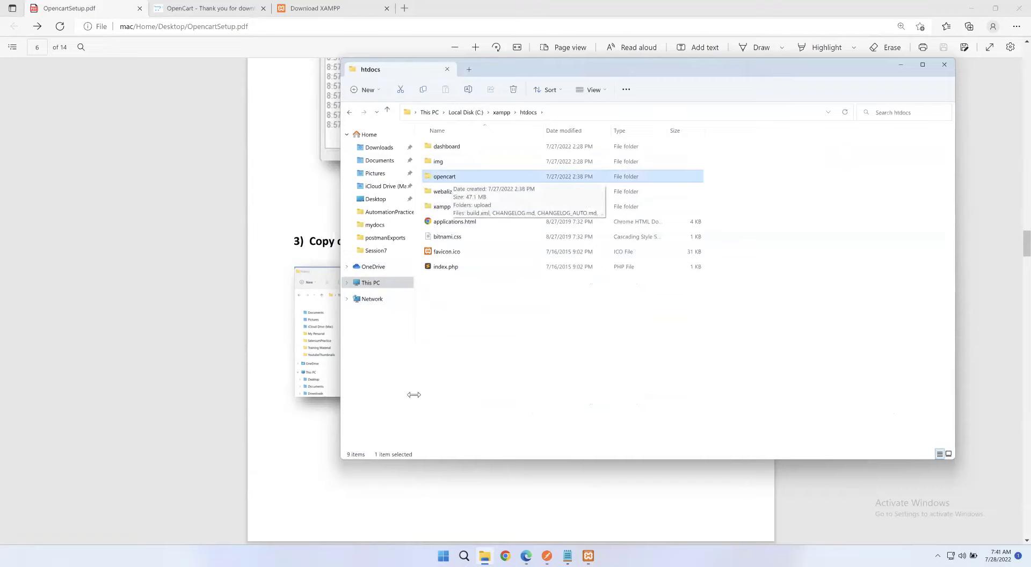
{"action": "left_click", "coordinate": [331, 490]}
{"action": "left_click_drag", "start_coordinate": [330, 242], "coordinate": [396, 242]}
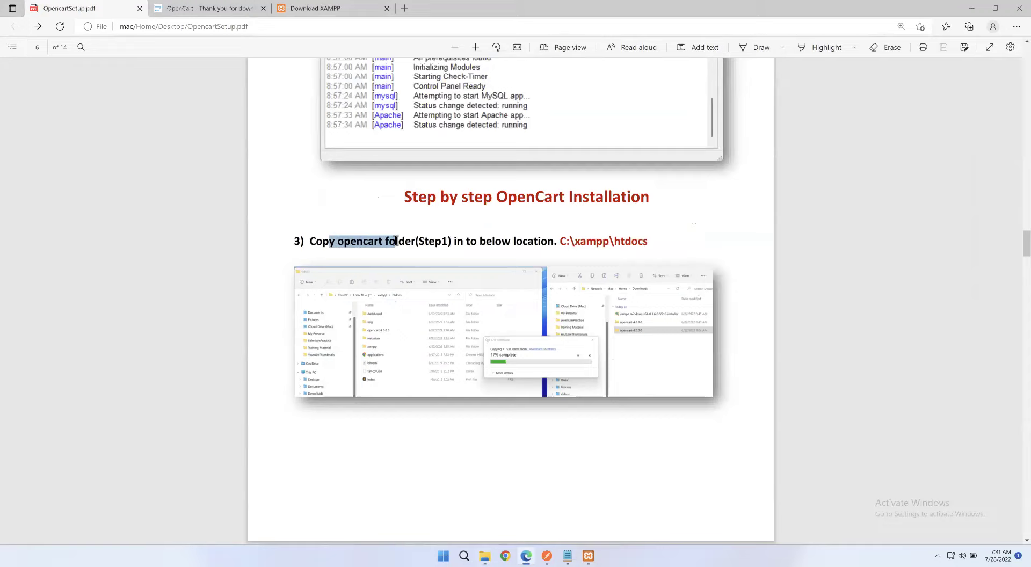
- Highlight the C:\xampp\htdocs destination path and scroll the guide down to page 7
{"action": "left_click_drag", "start_coordinate": [648, 241], "coordinate": [564, 242]}
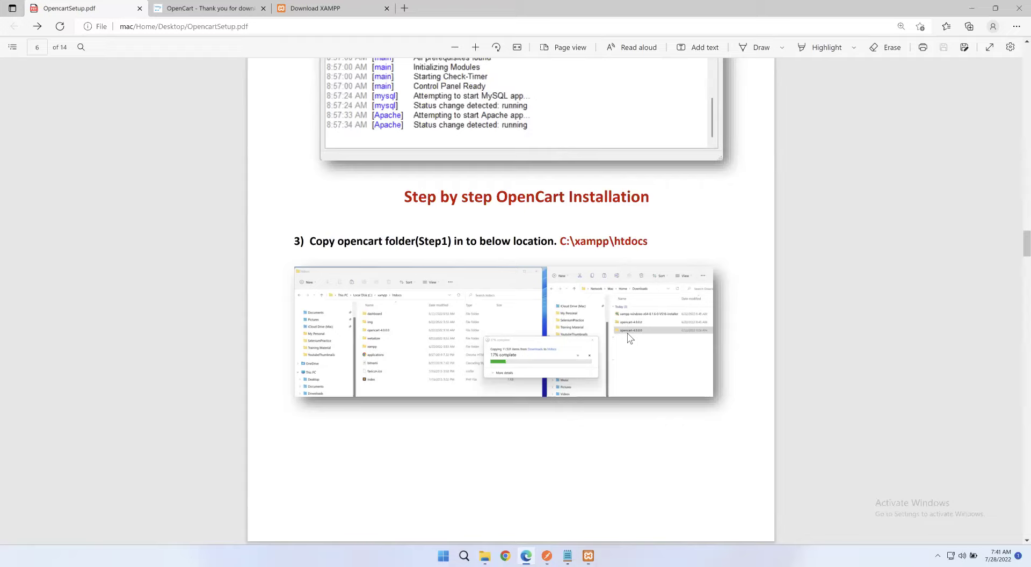
{"action": "scroll", "coordinate": [538, 298], "scroll_direction": "down", "scroll_amount": 6}
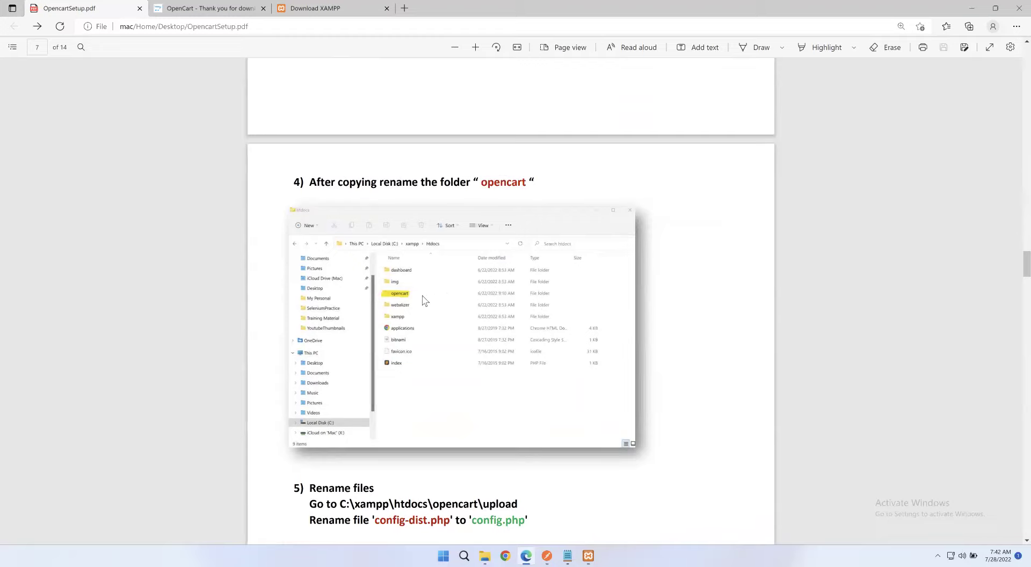
{"action": "scroll", "coordinate": [430, 282], "scroll_direction": "down", "scroll_amount": 4}
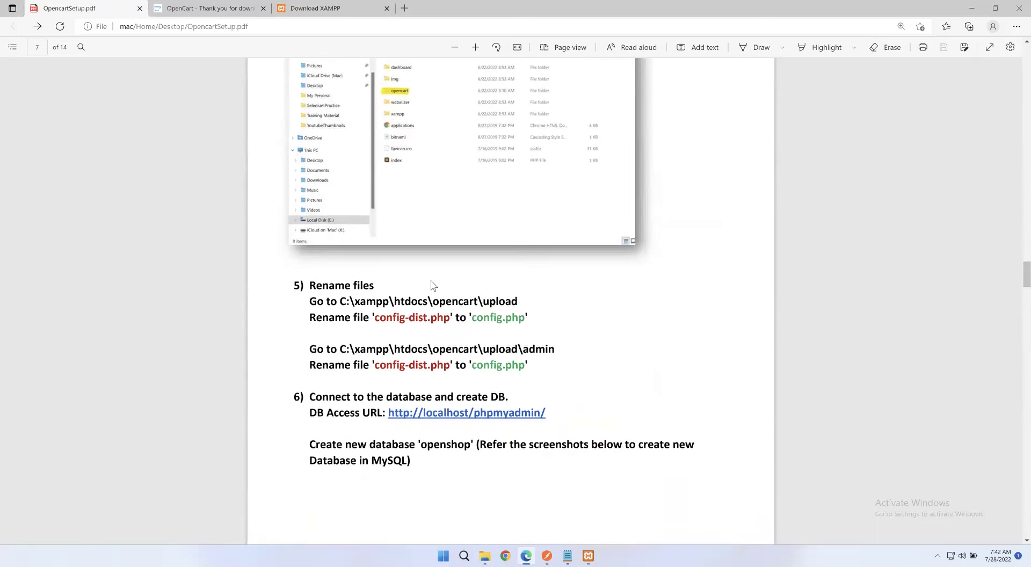
- Highlight 'upload' in step 5's path and open C:\xampp\htdocs\opencart in File Explorer
{"action": "left_click_drag", "start_coordinate": [340, 301], "coordinate": [418, 304]}
{"action": "left_click", "coordinate": [450, 304]}
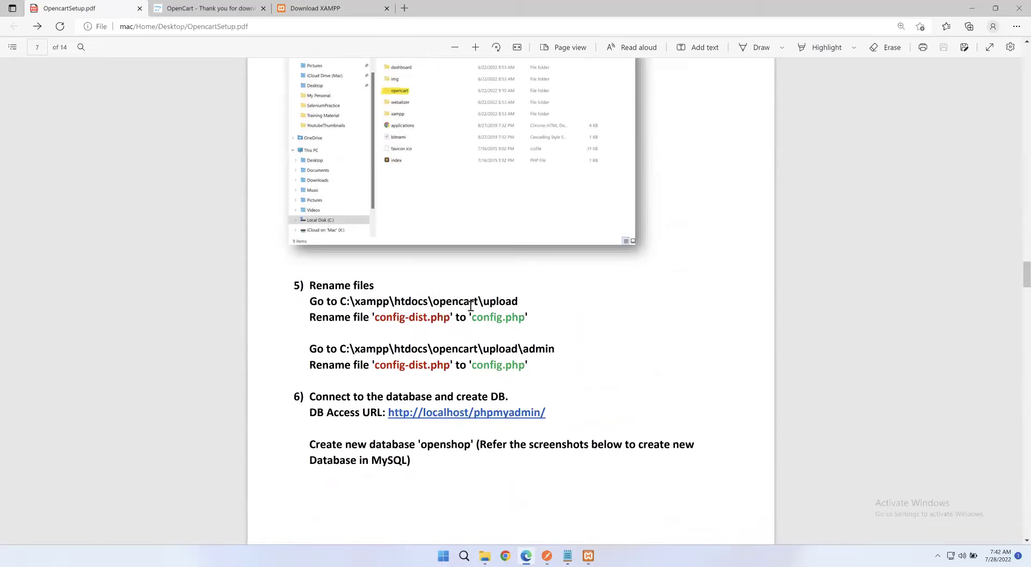
{"action": "double_click", "coordinate": [487, 301]}
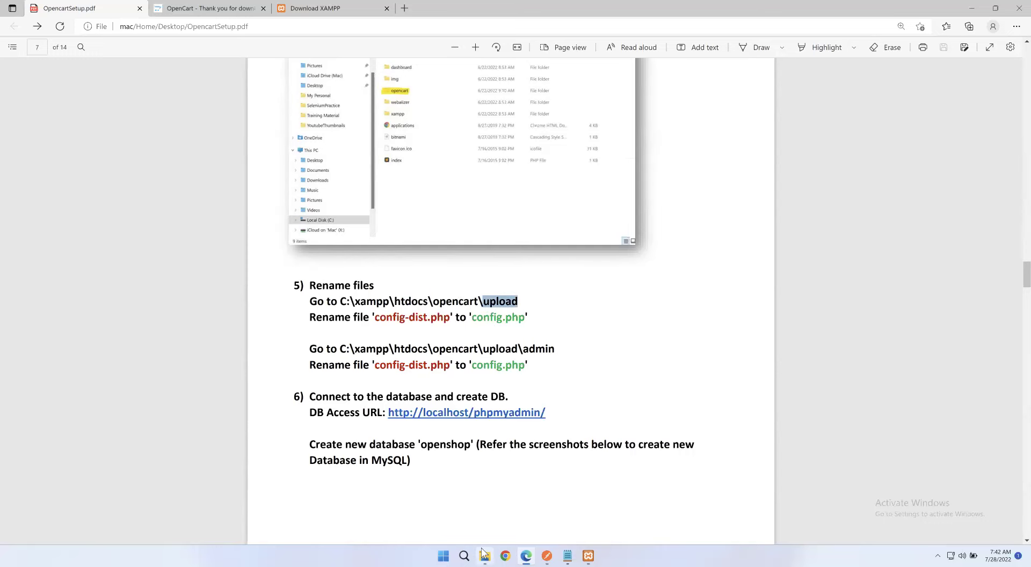
{"action": "left_click", "coordinate": [485, 555]}
{"action": "double_click", "coordinate": [437, 181]}
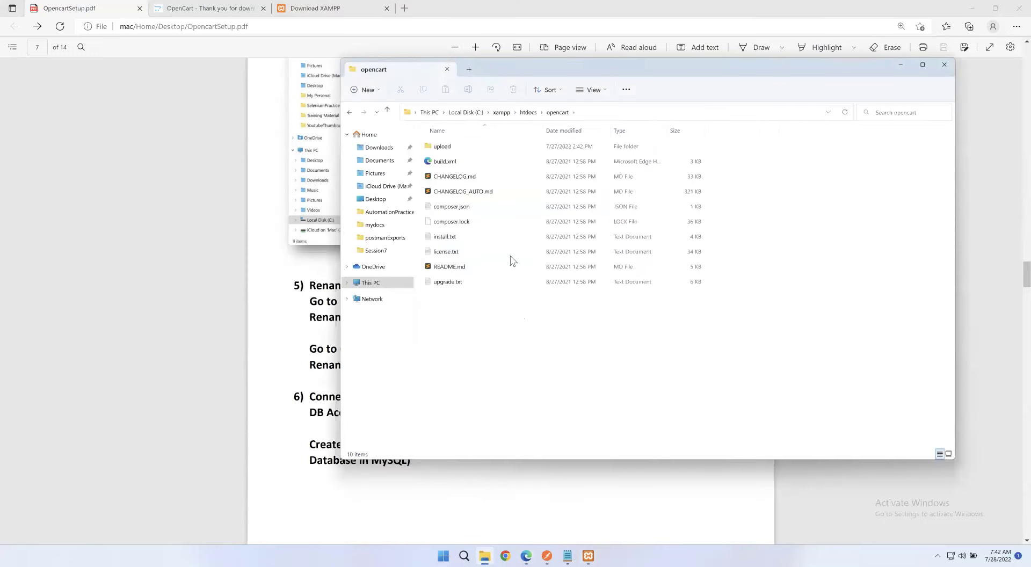
- Confirm config.php exists in opencart\upload and highlight the guide's config-dist.php to config.php rename line
{"action": "left_click", "coordinate": [439, 150]}
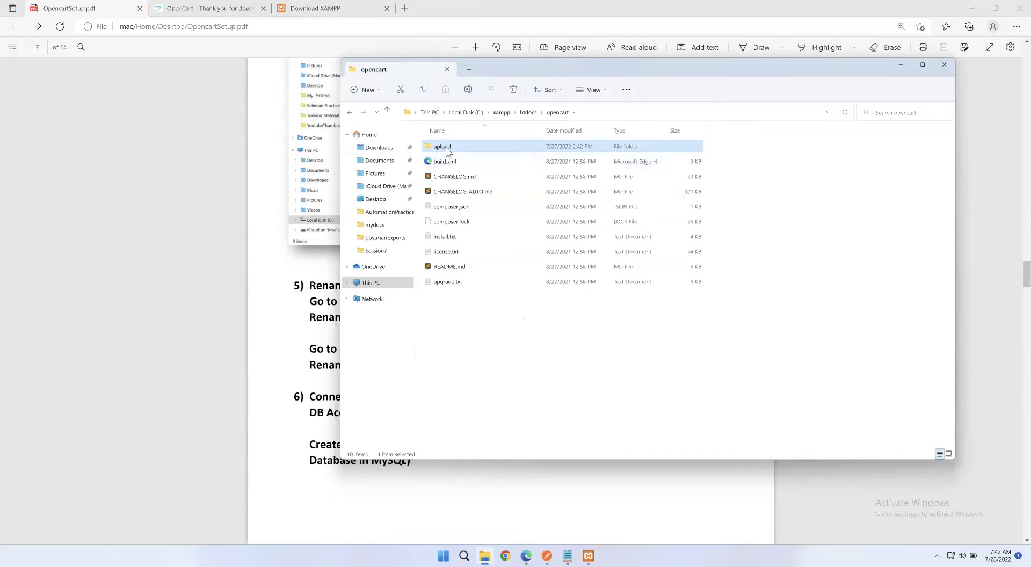
{"action": "double_click", "coordinate": [449, 148]}
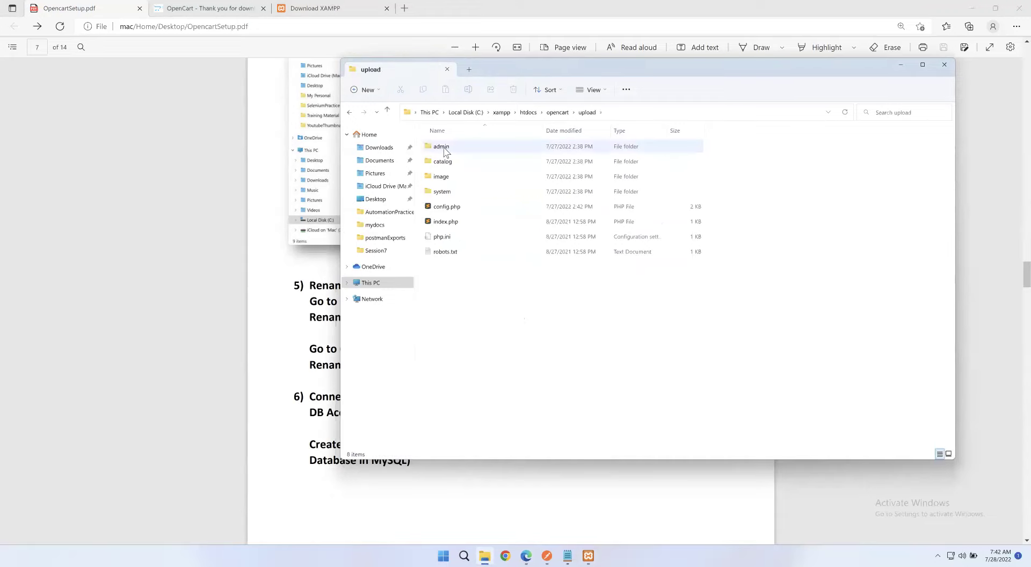
{"action": "left_click", "coordinate": [452, 208]}
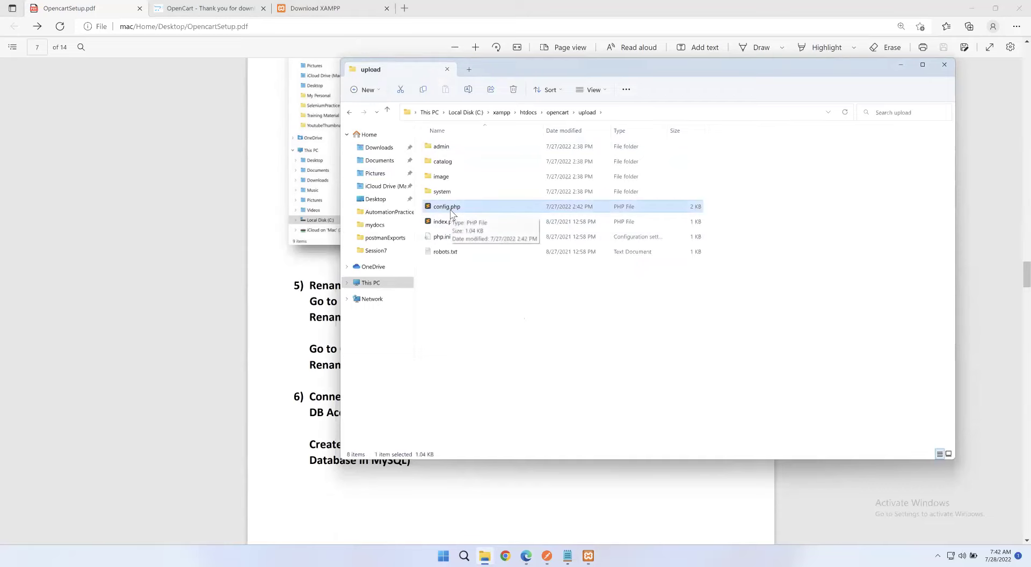
{"action": "left_click", "coordinate": [333, 323]}
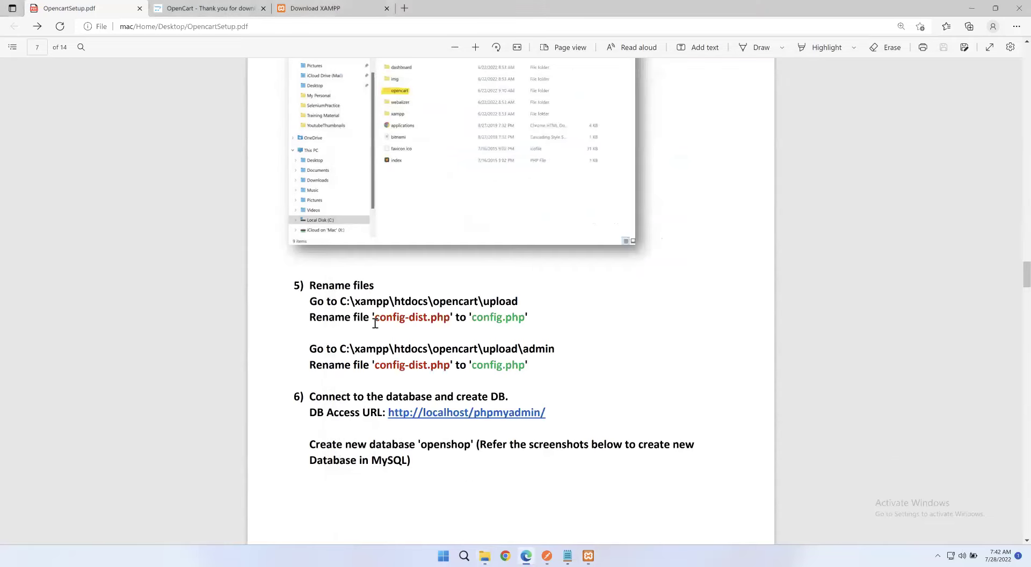
{"action": "left_click_drag", "start_coordinate": [379, 319], "coordinate": [450, 318]}
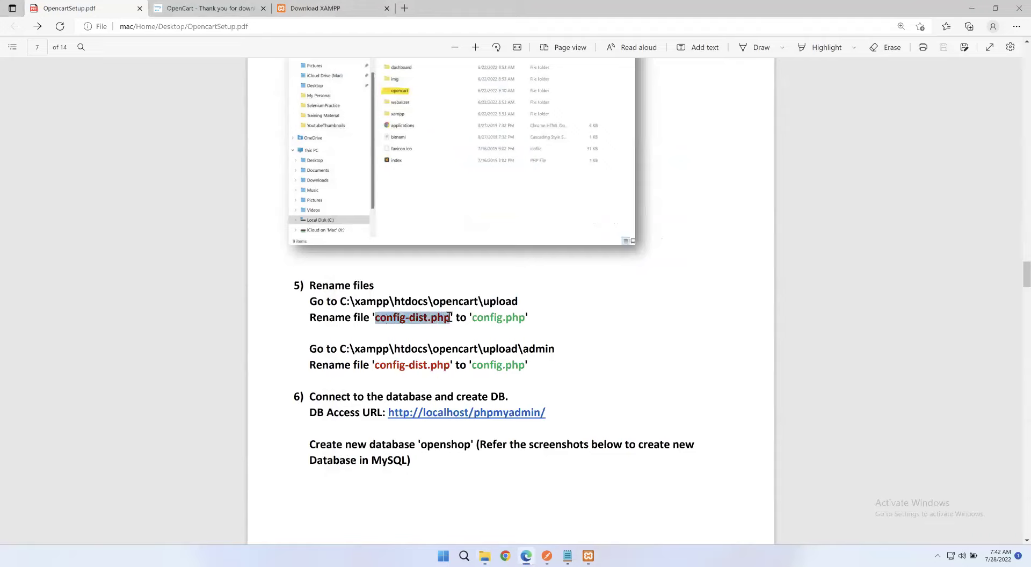
{"action": "left_click_drag", "start_coordinate": [472, 317], "coordinate": [525, 318]}
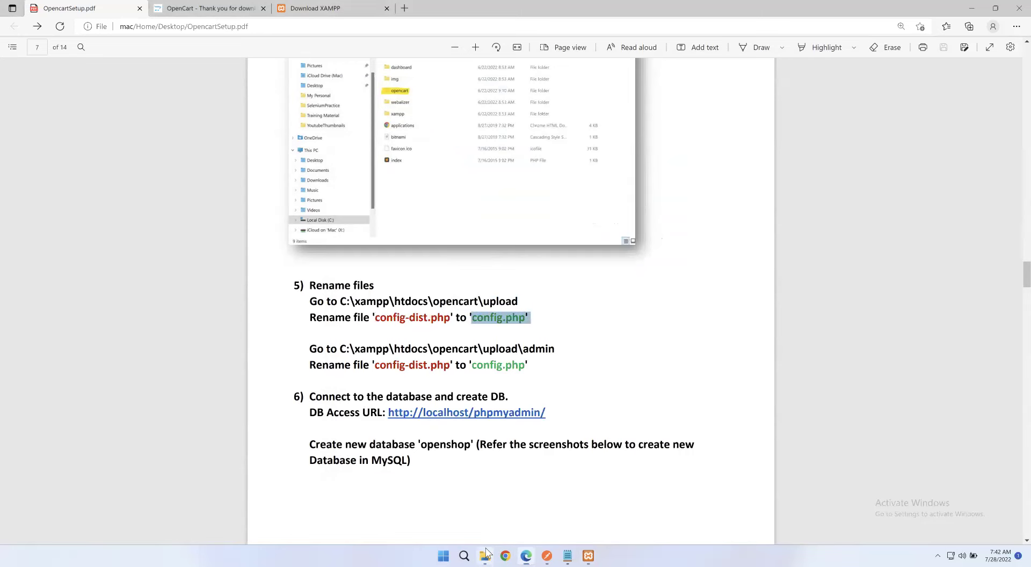
{"action": "left_click", "coordinate": [485, 556]}
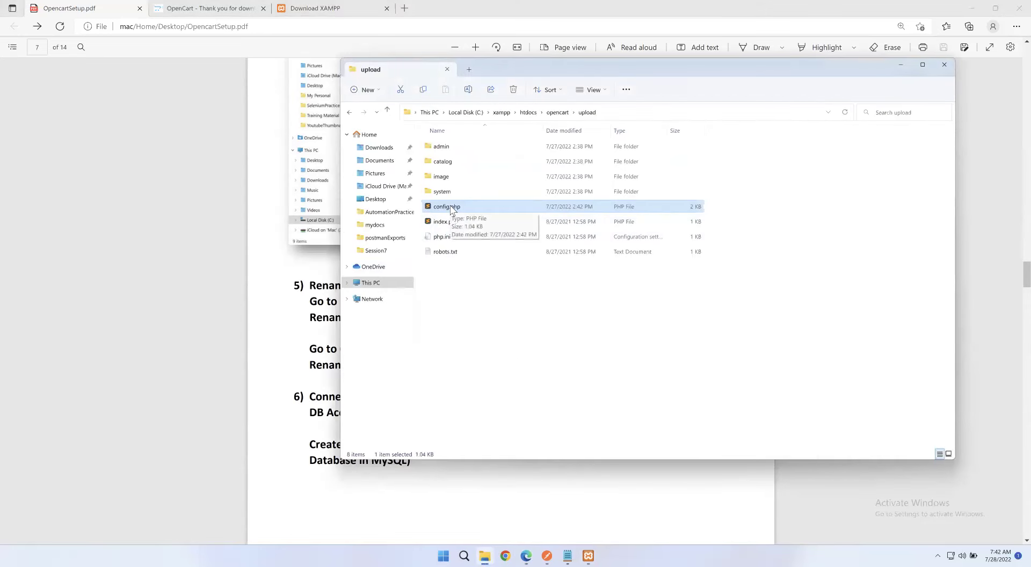
{"action": "left_click", "coordinate": [319, 329]}
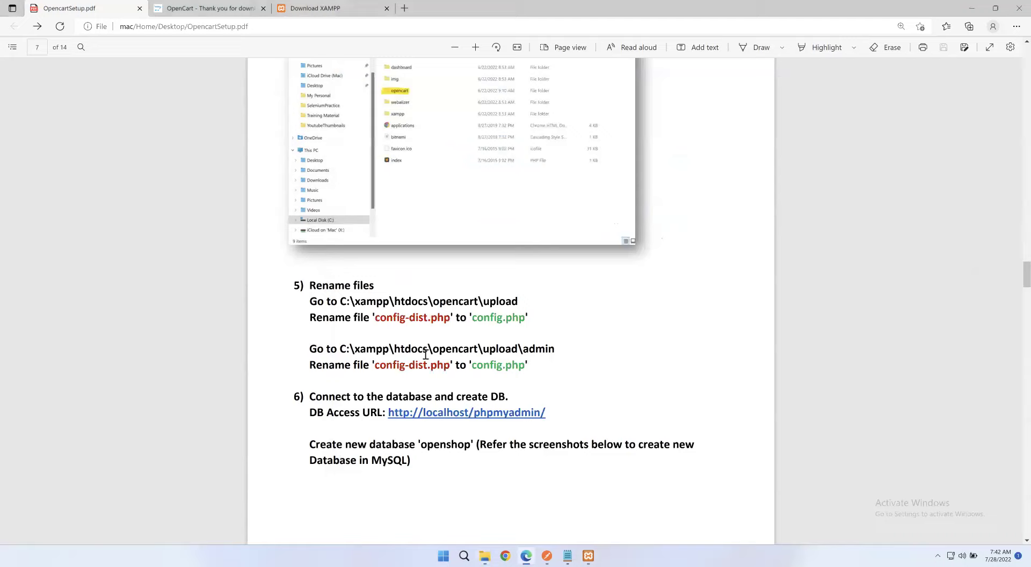
- Confirm config.php exists in upload\admin and highlight config-dist.php in the guide's admin rename line
{"action": "double_click", "coordinate": [544, 347]}
{"action": "left_click", "coordinate": [484, 556]}
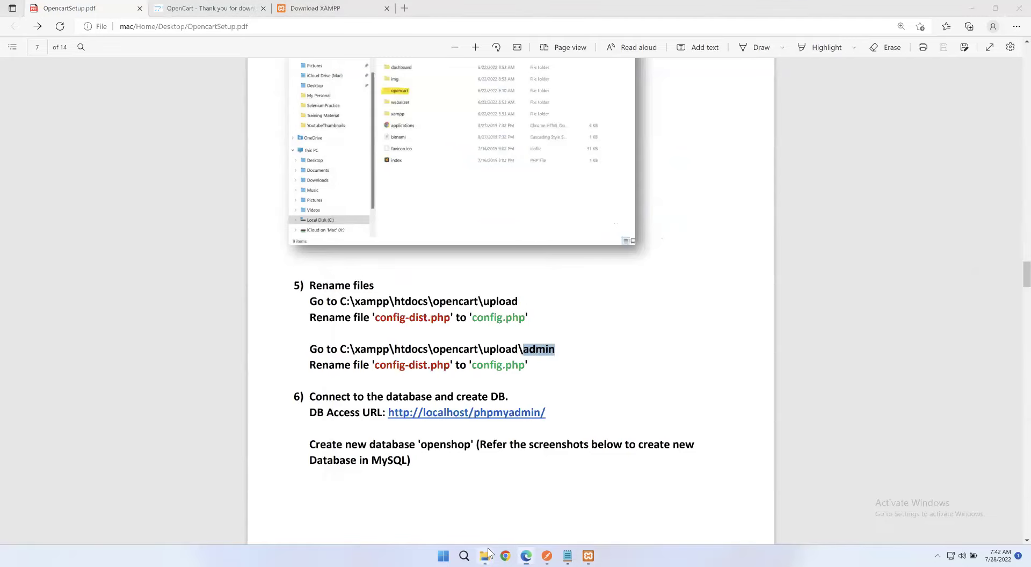
{"action": "double_click", "coordinate": [451, 146]}
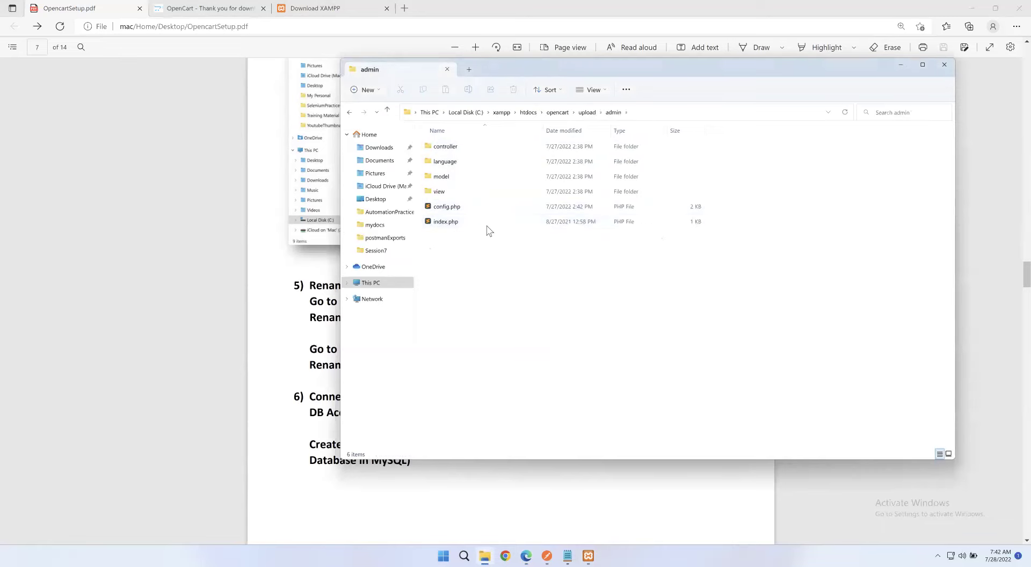
{"action": "left_click", "coordinate": [459, 210]}
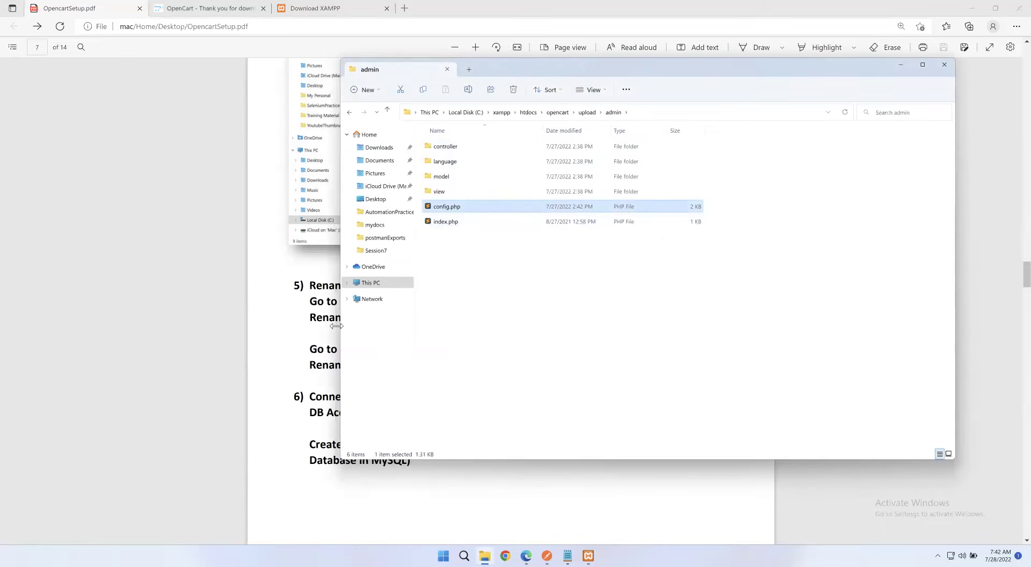
{"action": "left_click", "coordinate": [307, 324]}
{"action": "left_click_drag", "start_coordinate": [452, 365], "coordinate": [376, 366]}
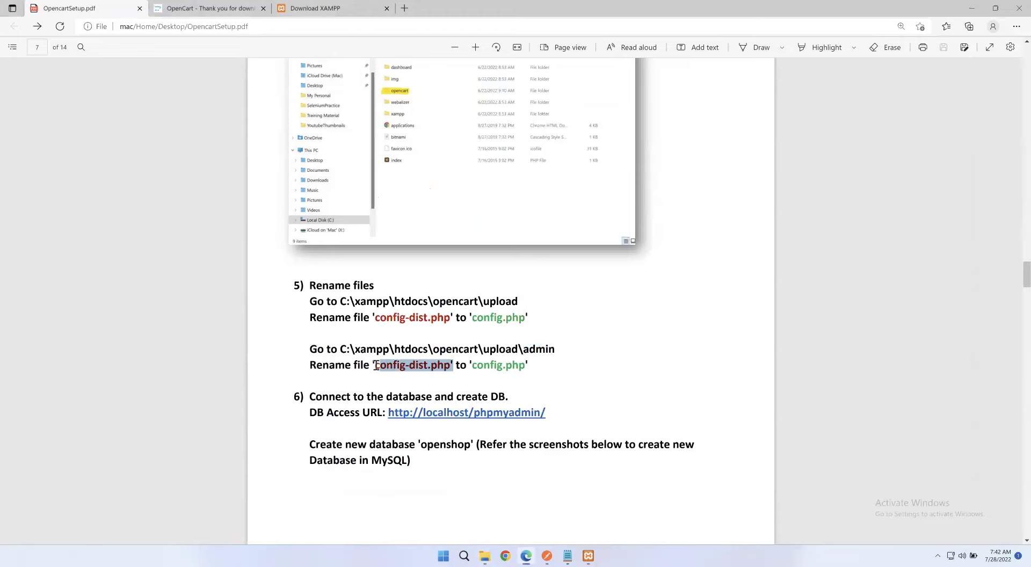
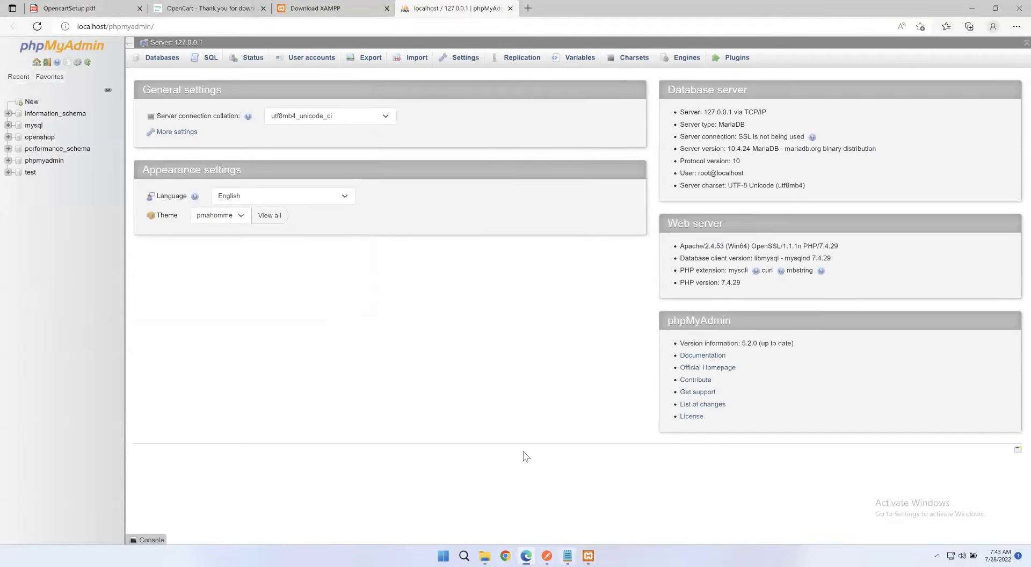
- Bring up OpencartSetup.pdf and highlight the 'Step by step OpenCart Installation' heading
{"action": "mouse_move", "coordinate": [529, 553]}
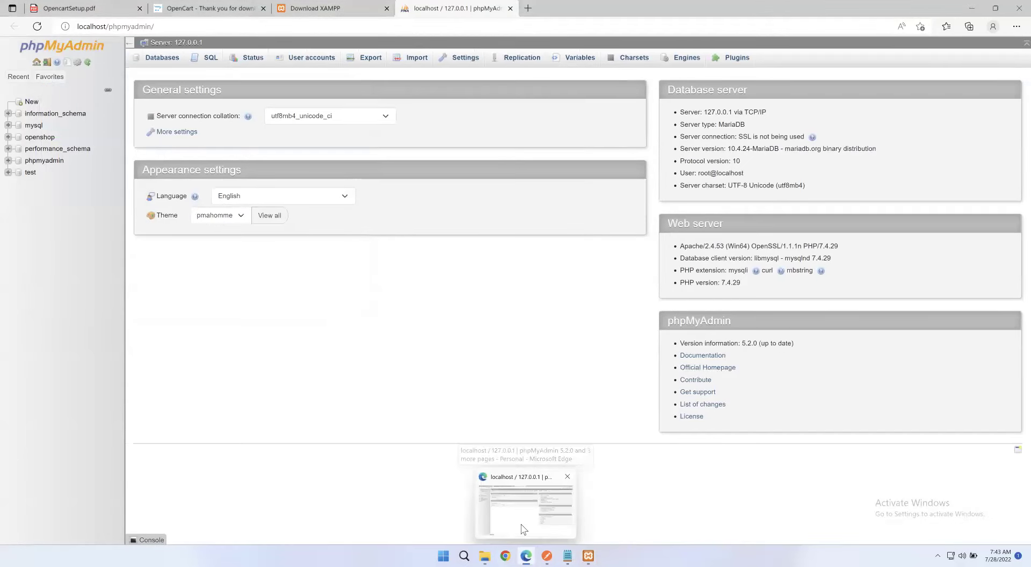
{"action": "left_click", "coordinate": [98, 11]}
{"action": "scroll", "coordinate": [442, 277], "scroll_direction": "up", "scroll_amount": 15}
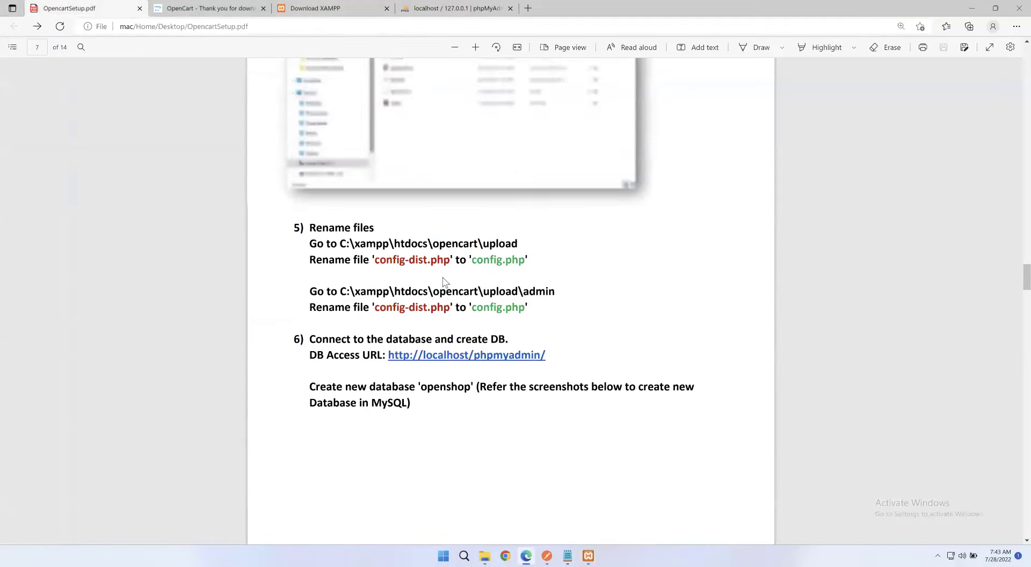
{"action": "scroll", "coordinate": [443, 278], "scroll_direction": "up", "scroll_amount": 7}
{"action": "scroll", "coordinate": [442, 279], "scroll_direction": "down", "scroll_amount": 15}
{"action": "left_click_drag", "start_coordinate": [404, 197], "coordinate": [620, 197]}
- Scroll to steps 5 and 6 on page 7: renaming config files and creating openshop
{"action": "scroll", "coordinate": [569, 262], "scroll_direction": "up", "scroll_amount": 4}
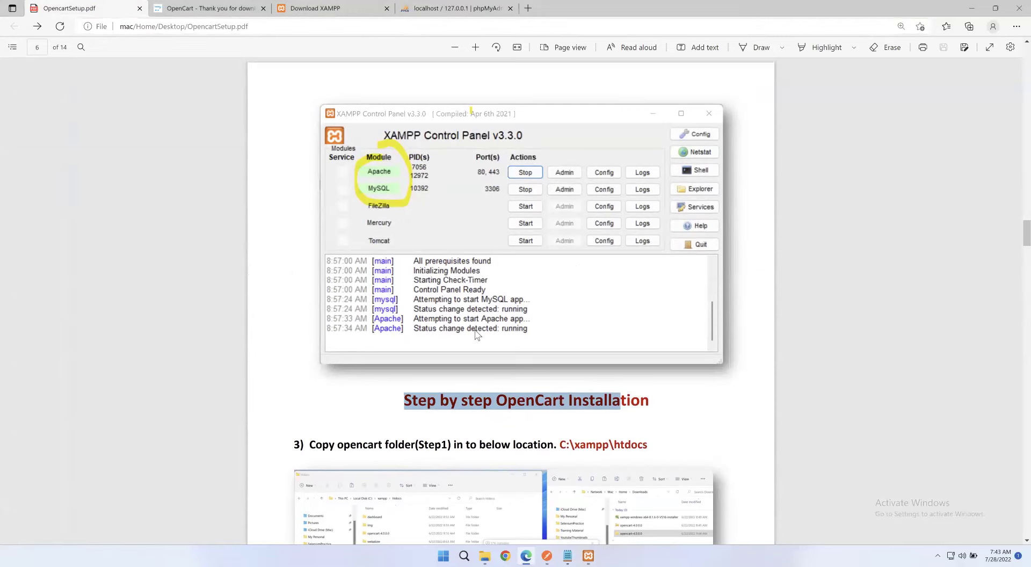
{"action": "scroll", "coordinate": [482, 342], "scroll_direction": "down", "scroll_amount": 11}
{"action": "scroll", "coordinate": [482, 346], "scroll_direction": "down", "scroll_amount": 4}
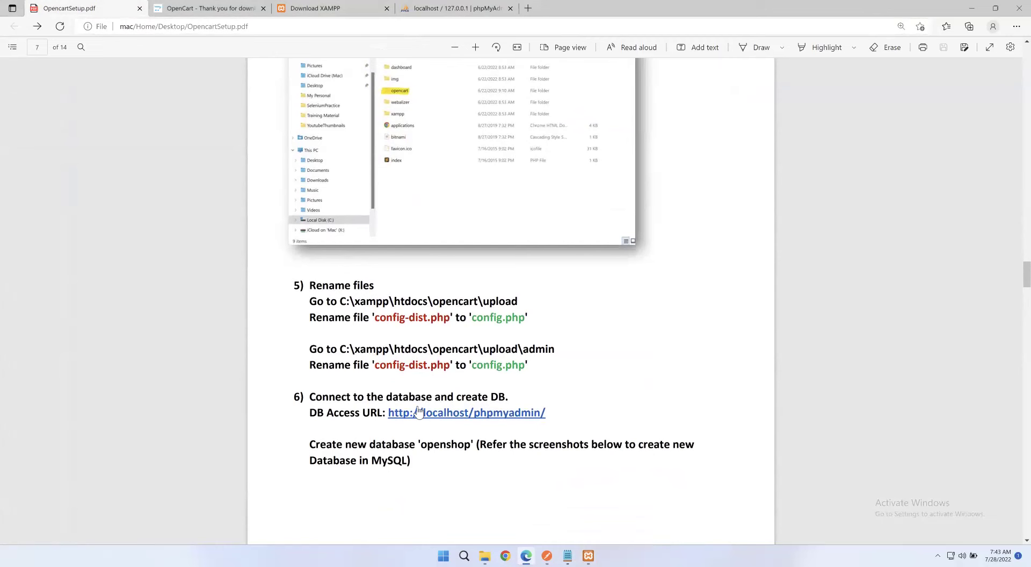
{"action": "left_click", "coordinate": [425, 7]}
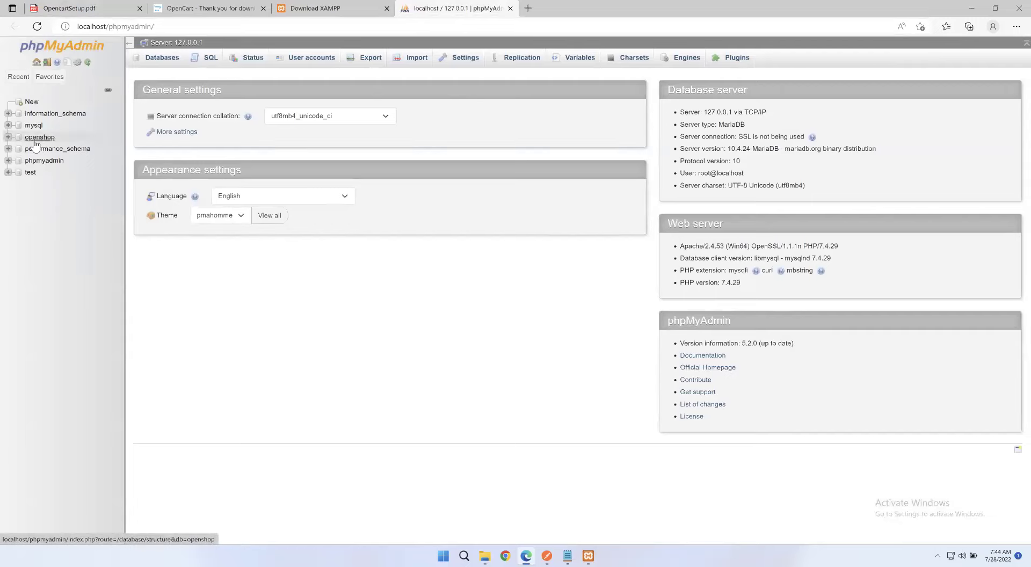
{"action": "left_click", "coordinate": [8, 137]}
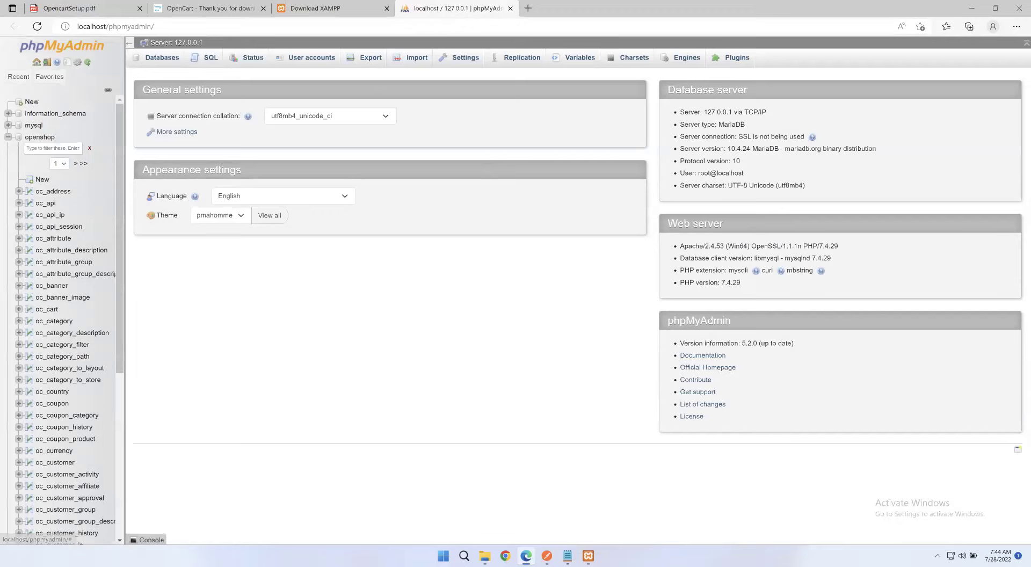
{"action": "left_click", "coordinate": [8, 137]}
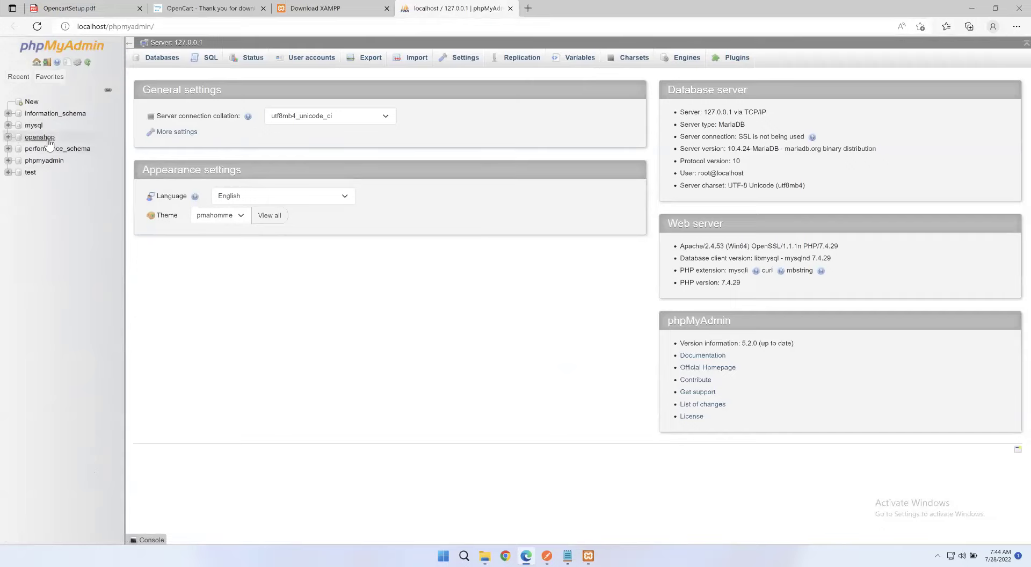
{"action": "left_click", "coordinate": [229, 9]}
{"action": "left_click", "coordinate": [103, 10]}
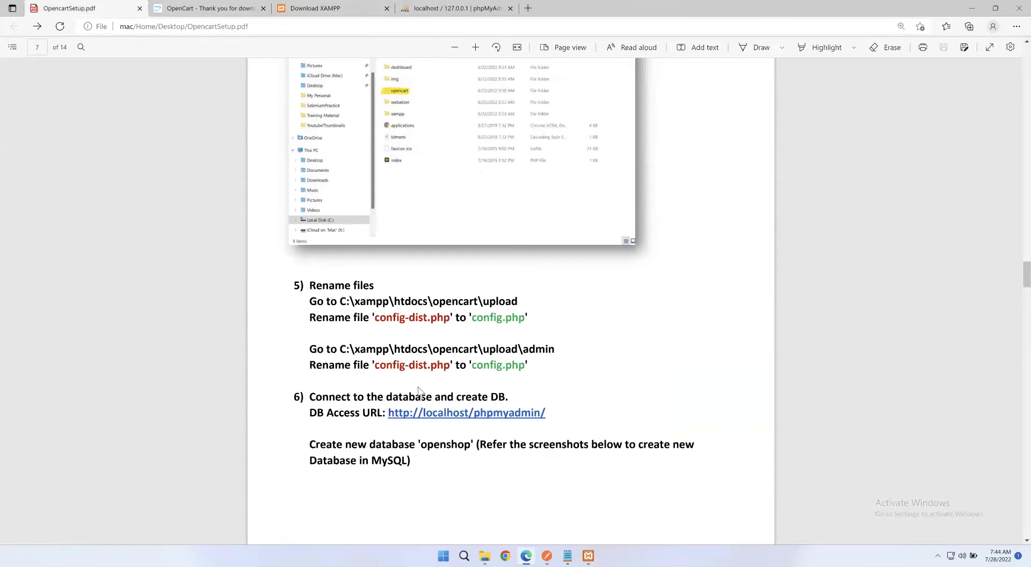
- Select the database name 'openshop' in step 6 of the guide
{"action": "scroll", "coordinate": [416, 416], "scroll_direction": "down", "scroll_amount": 4}
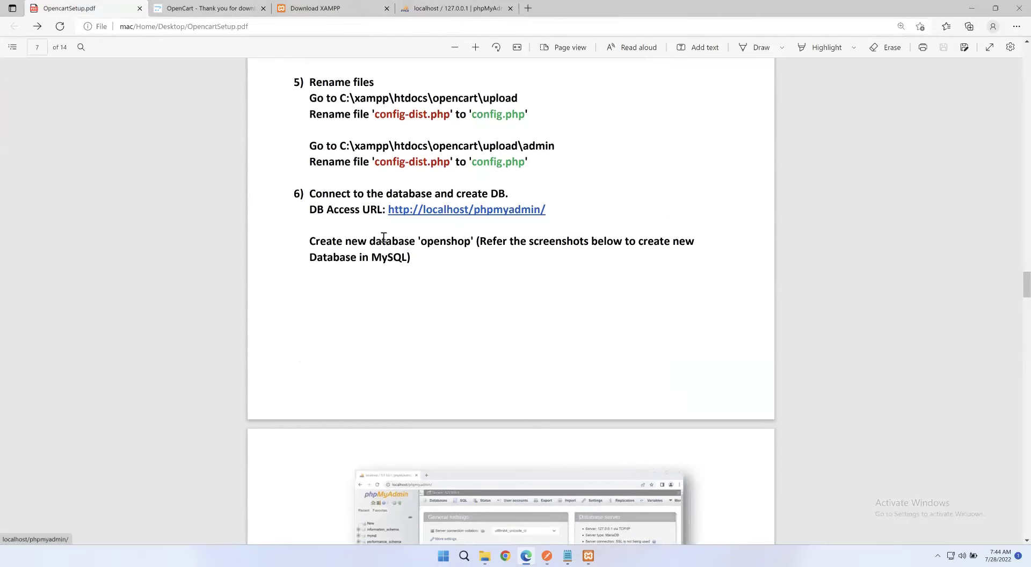
{"action": "left_click_drag", "start_coordinate": [309, 241], "coordinate": [419, 241]}
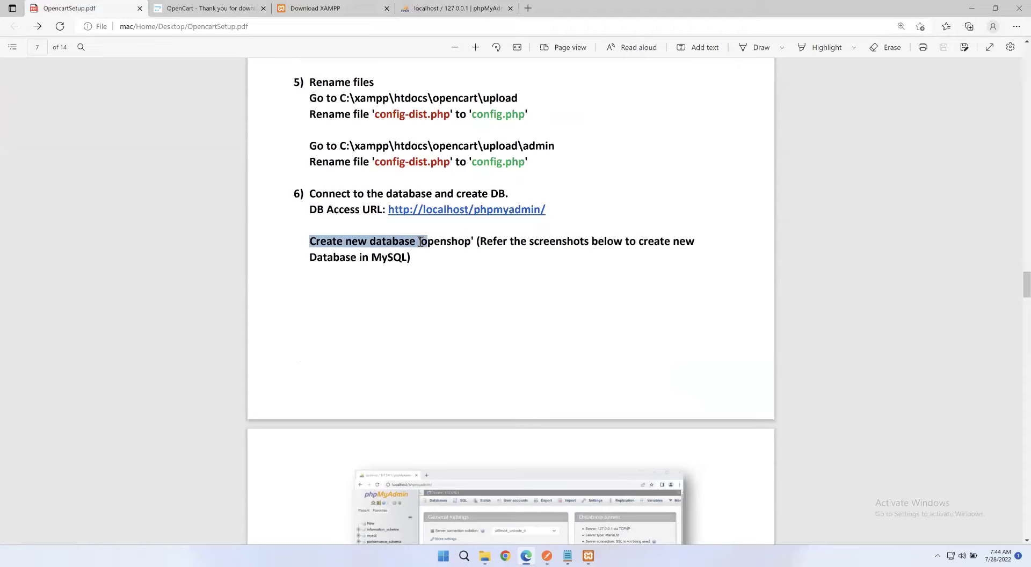
{"action": "left_click", "coordinate": [449, 248]}
{"action": "double_click", "coordinate": [447, 241]}
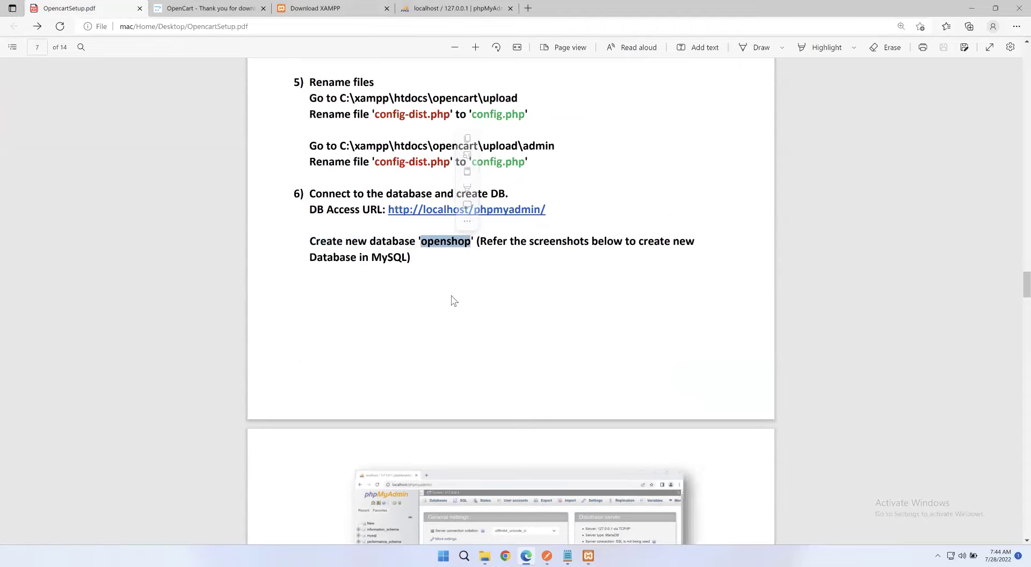
- Zoom the PDF to 175% and scroll down to page 8
{"action": "scroll", "coordinate": [457, 299], "scroll_direction": "down", "scroll_amount": 4}
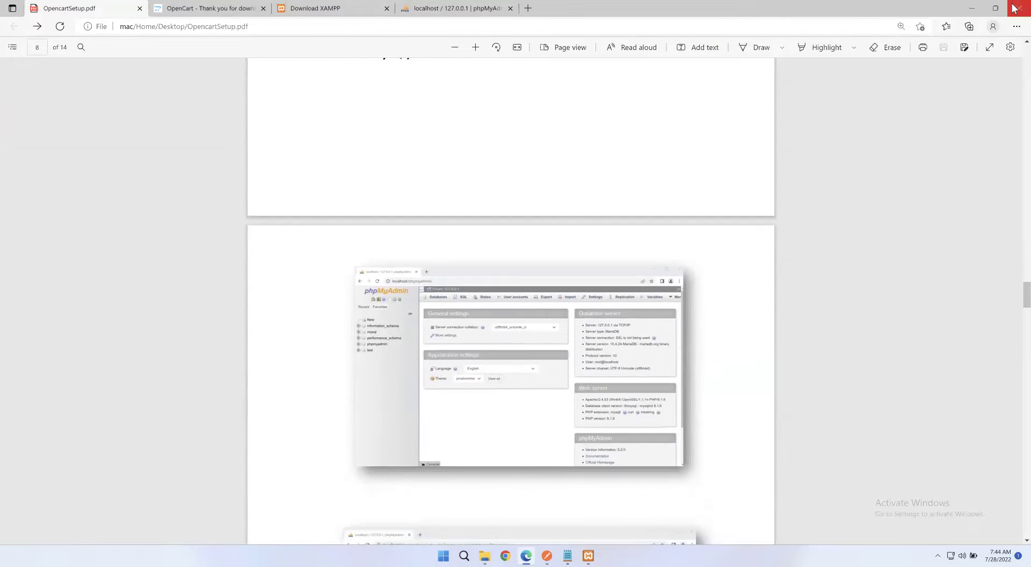
{"action": "left_click", "coordinate": [1017, 26]}
{"action": "left_click", "coordinate": [997, 96]}
{"action": "left_click", "coordinate": [997, 97]}
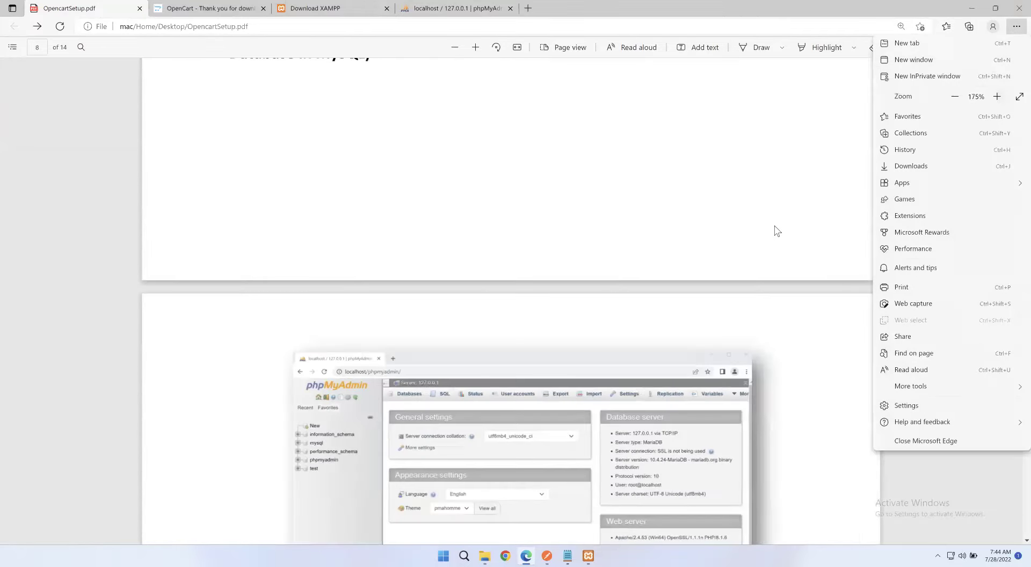
{"action": "left_click", "coordinate": [617, 279]}
{"action": "scroll", "coordinate": [617, 279], "scroll_direction": "down", "scroll_amount": 1}
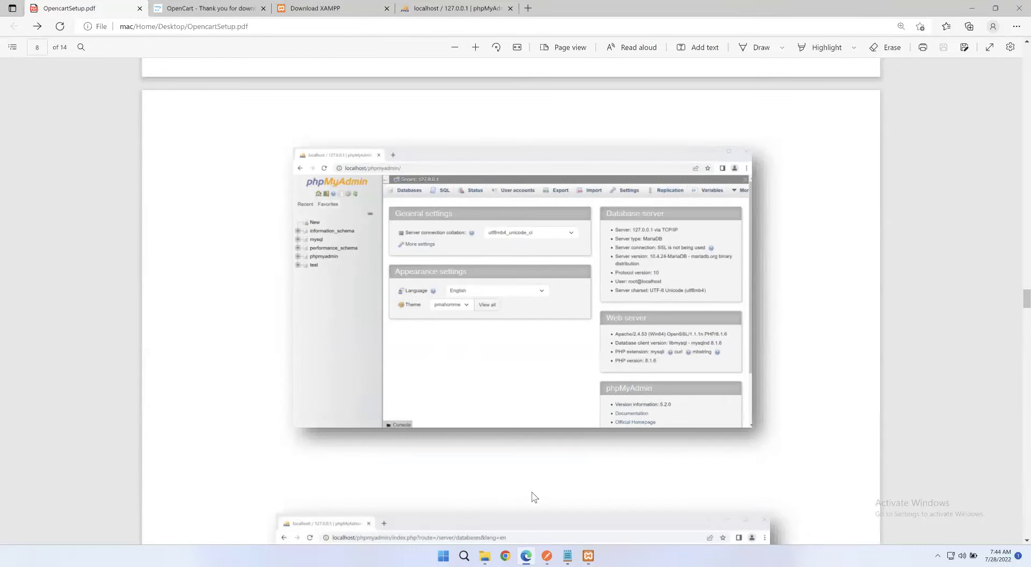
- Create a new database named 'dummy' from the Databases page, leaving collation unset
{"action": "left_click", "coordinate": [426, 10]}
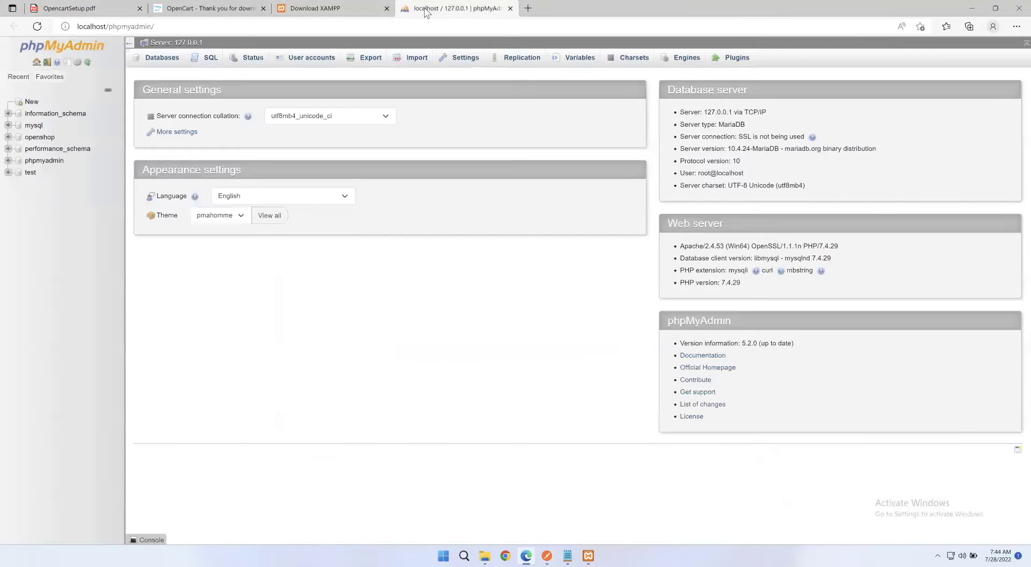
{"action": "left_click", "coordinate": [167, 60]}
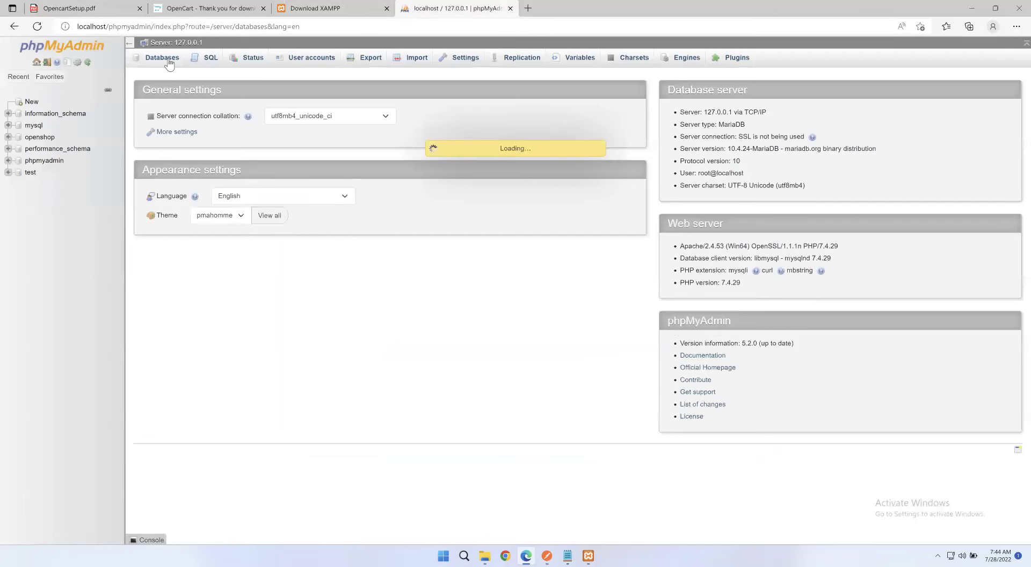
{"action": "left_click", "coordinate": [177, 145]}
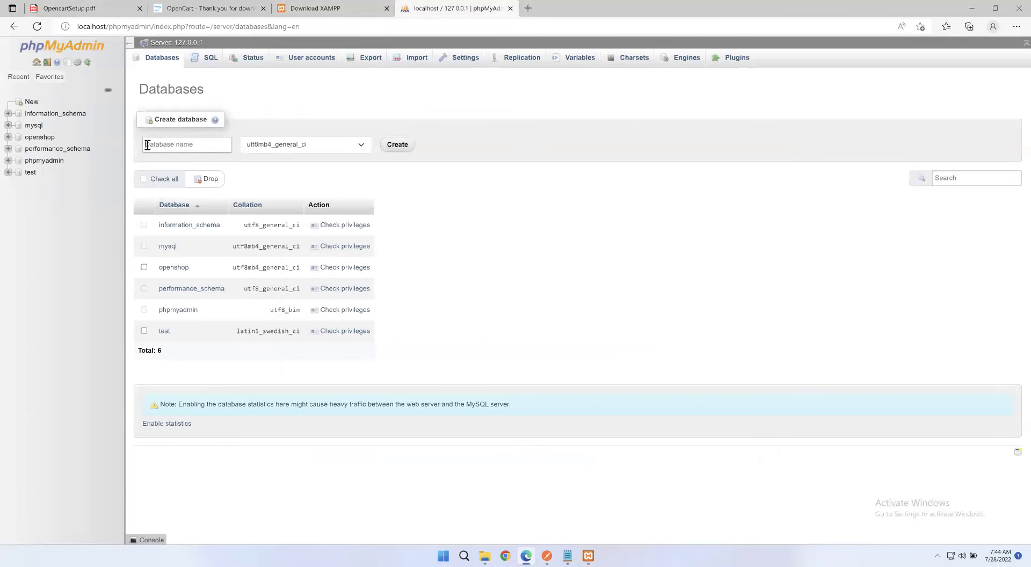
{"action": "type", "text": "dummy"}
{"action": "left_click", "coordinate": [272, 146]}
{"action": "key", "text": "Home"}
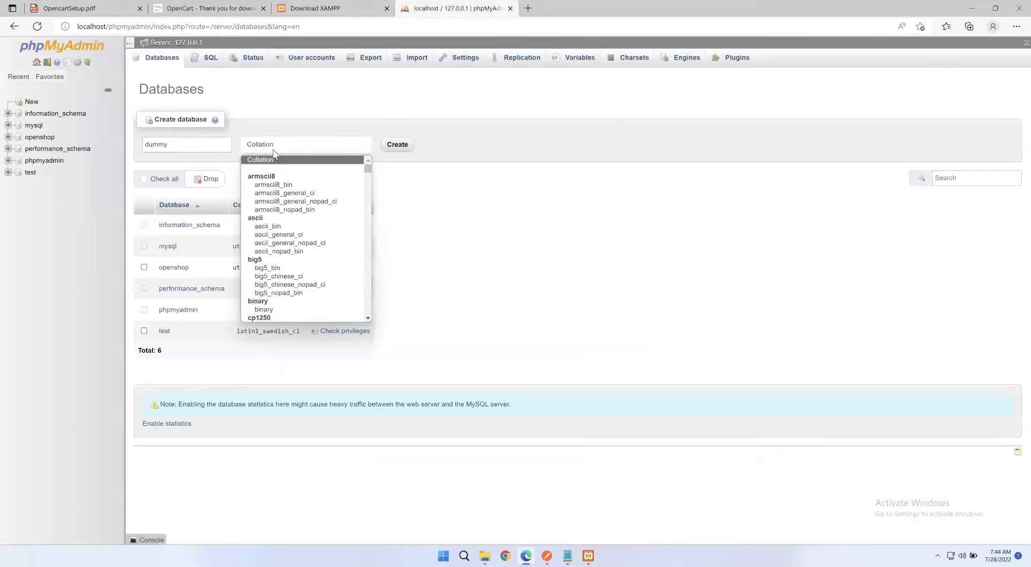
{"action": "left_click", "coordinate": [269, 160]}
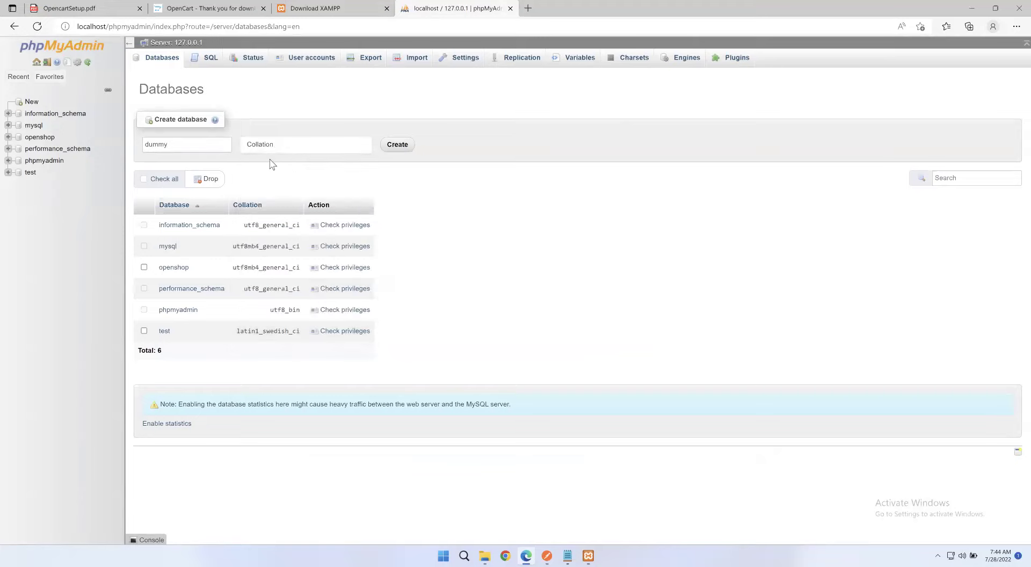
{"action": "left_click", "coordinate": [402, 147]}
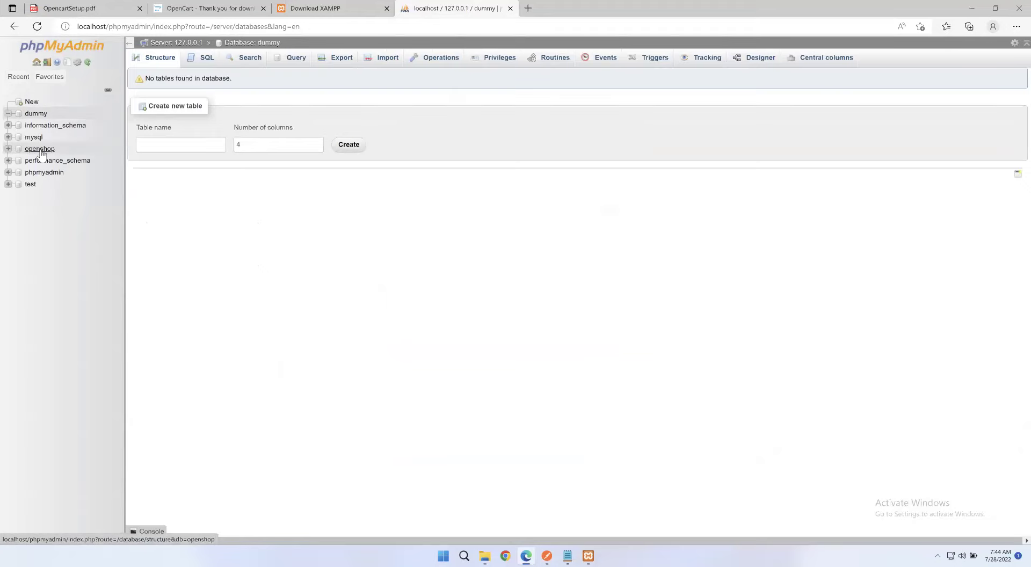
- Open the dummy database from the sidebar, then open and expand information_schema
{"action": "left_click", "coordinate": [37, 115]}
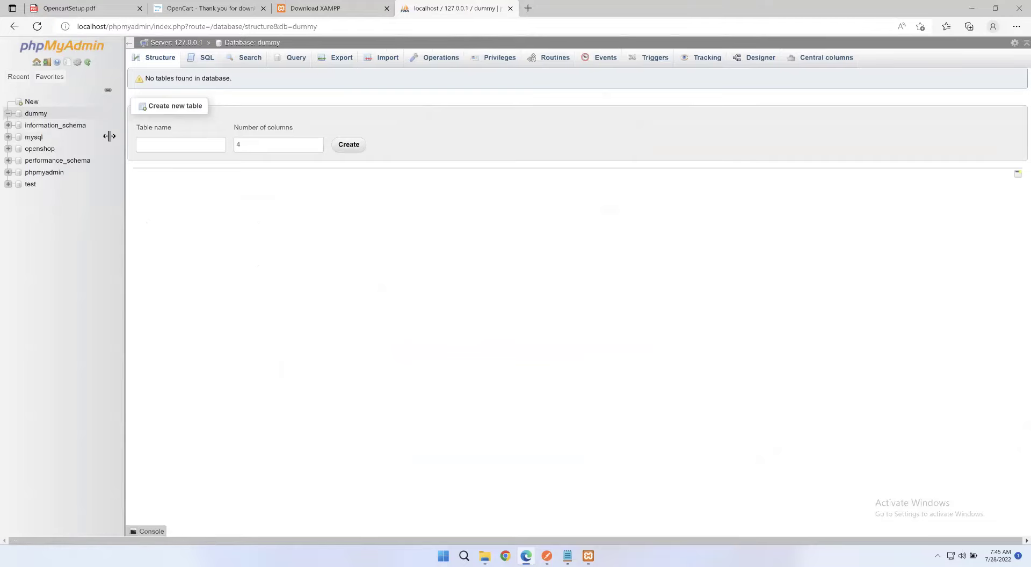
{"action": "left_click", "coordinate": [37, 114]}
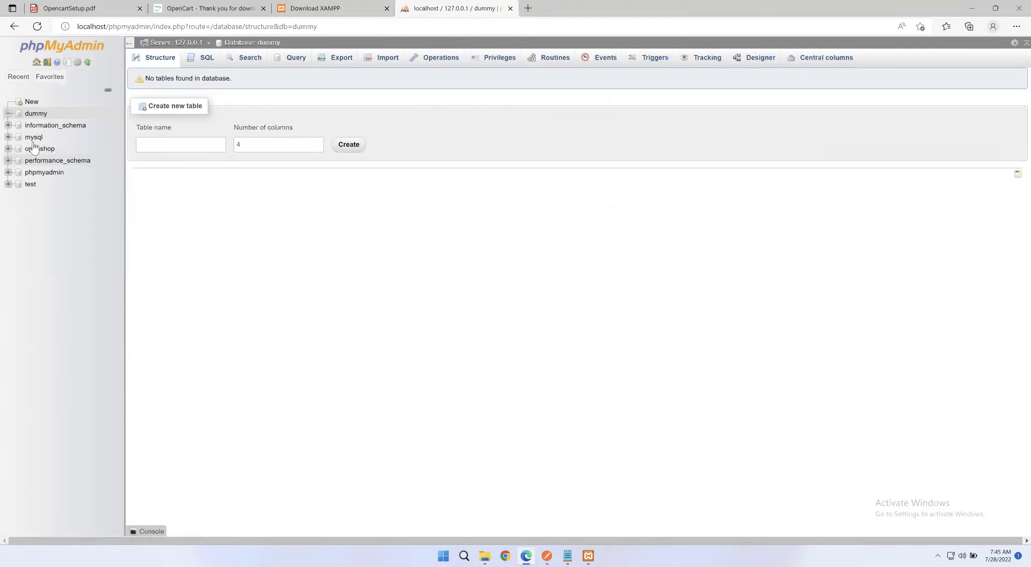
{"action": "left_click", "coordinate": [34, 126]}
{"action": "left_click", "coordinate": [9, 122]}
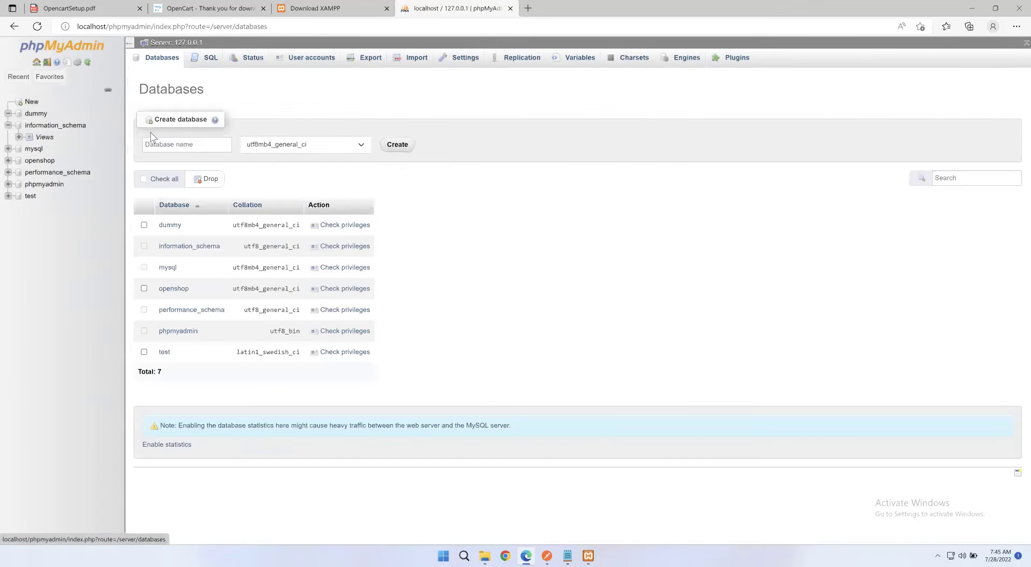
{"action": "left_click", "coordinate": [167, 64]}
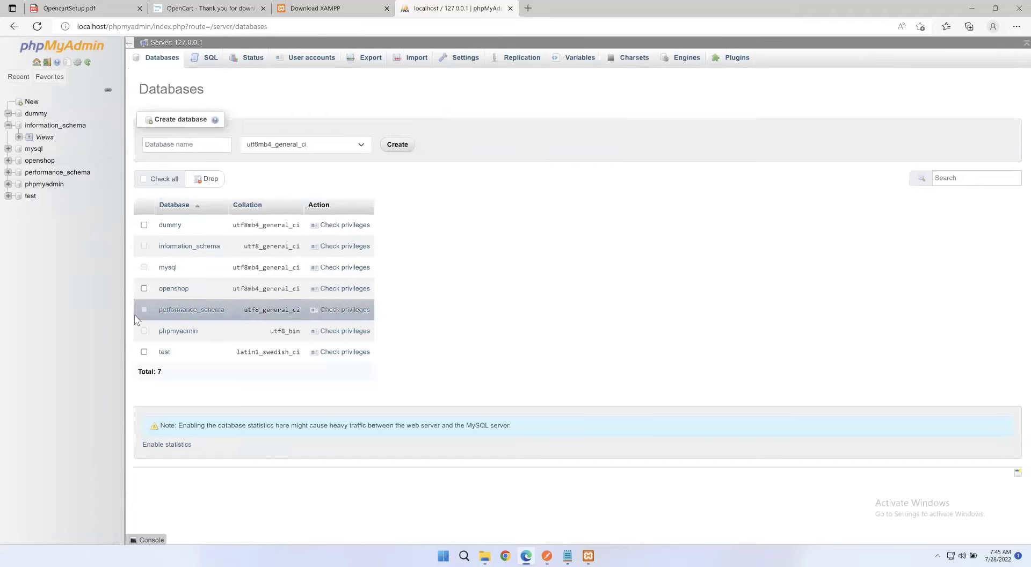
{"action": "left_click", "coordinate": [144, 225]}
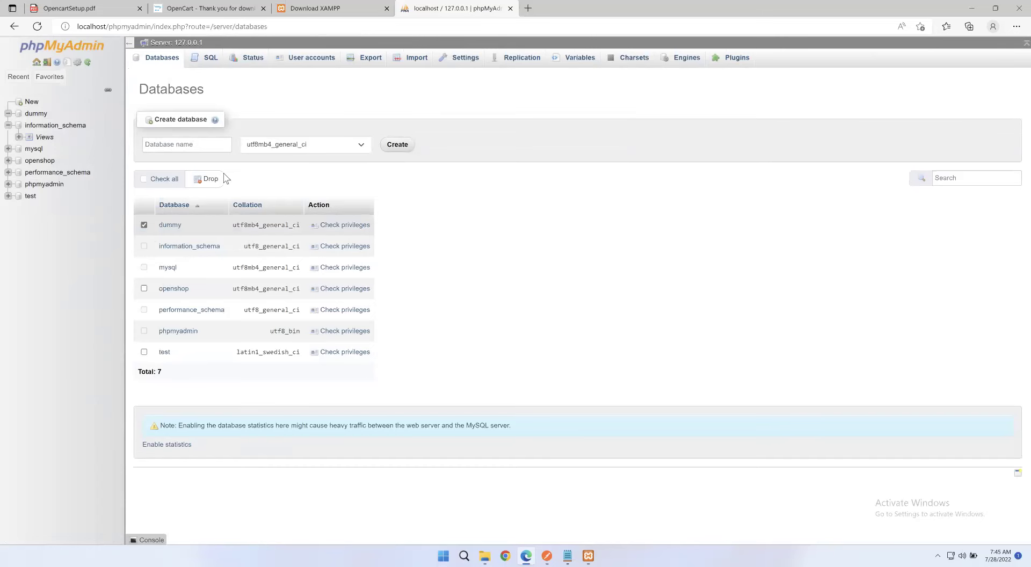
{"action": "left_click", "coordinate": [208, 179]}
{"action": "left_click", "coordinate": [623, 119]}
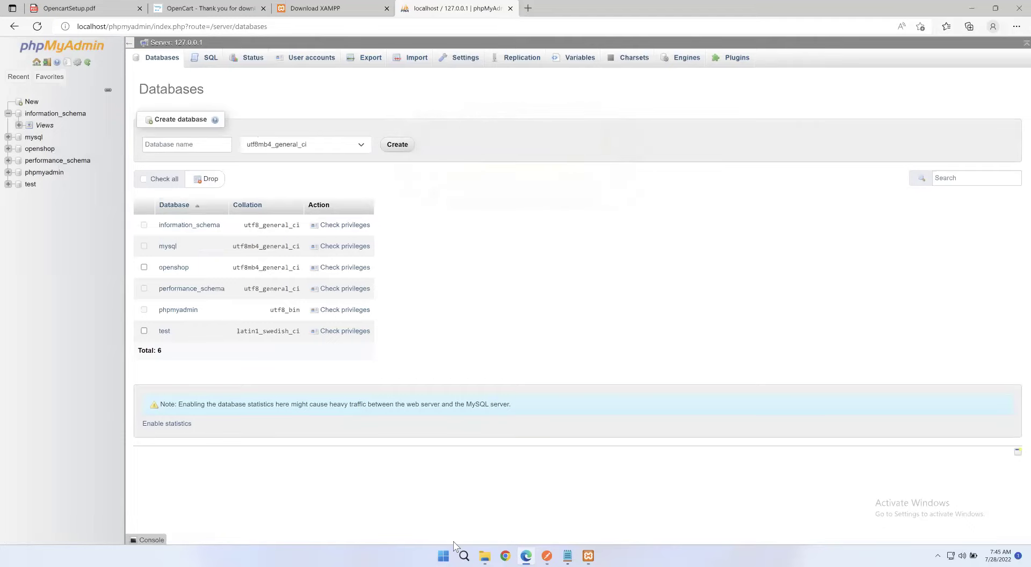
- Review OpencartSetup.pdf from step 7 through page 10, then jump back to page 1
{"action": "left_click", "coordinate": [85, 8]}
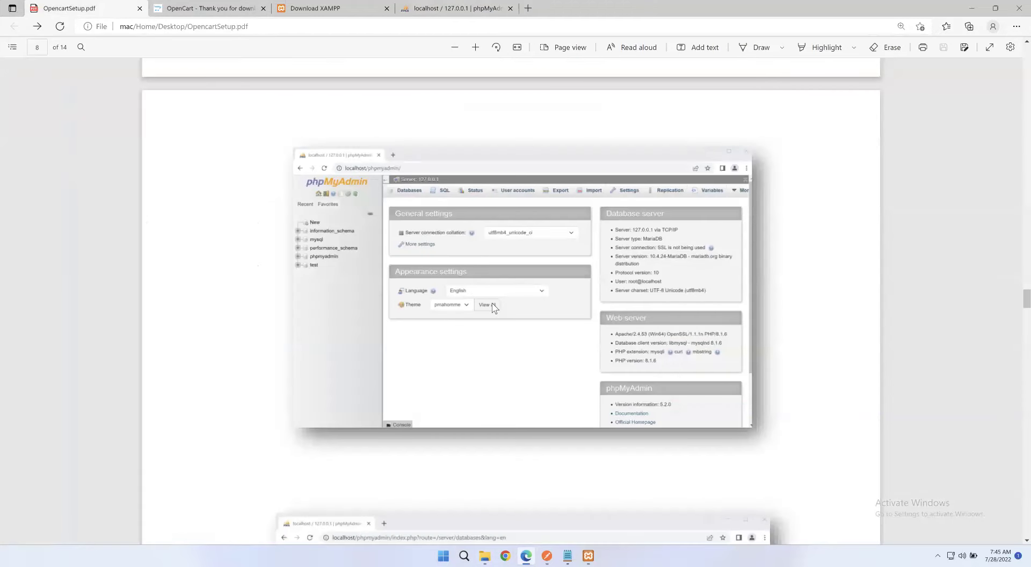
{"action": "scroll", "coordinate": [492, 304], "scroll_direction": "down", "scroll_amount": 4}
{"action": "scroll", "coordinate": [492, 303], "scroll_direction": "up", "scroll_amount": 4}
{"action": "scroll", "coordinate": [496, 321], "scroll_direction": "down", "scroll_amount": 8}
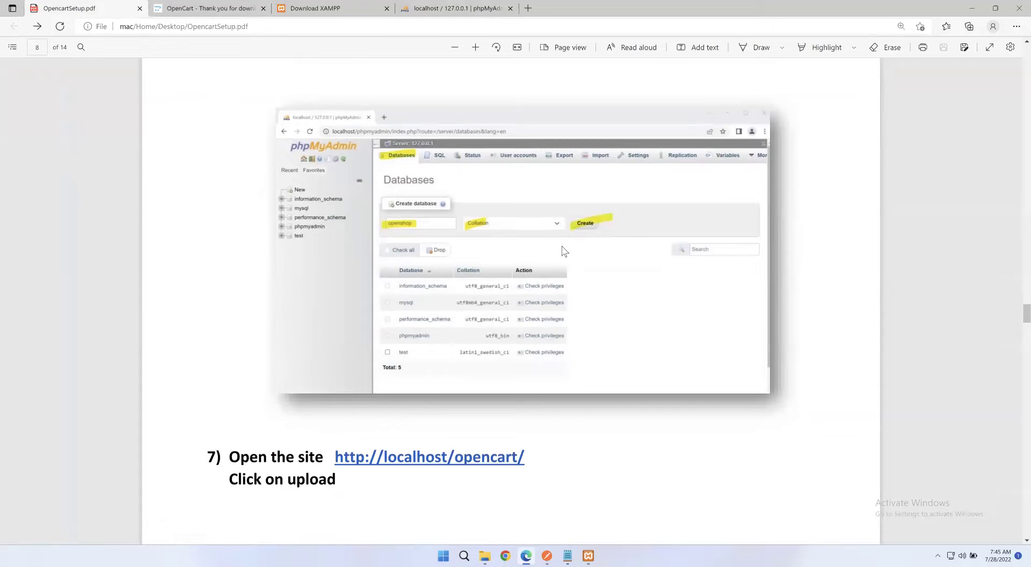
{"action": "scroll", "coordinate": [562, 247], "scroll_direction": "down", "scroll_amount": 4}
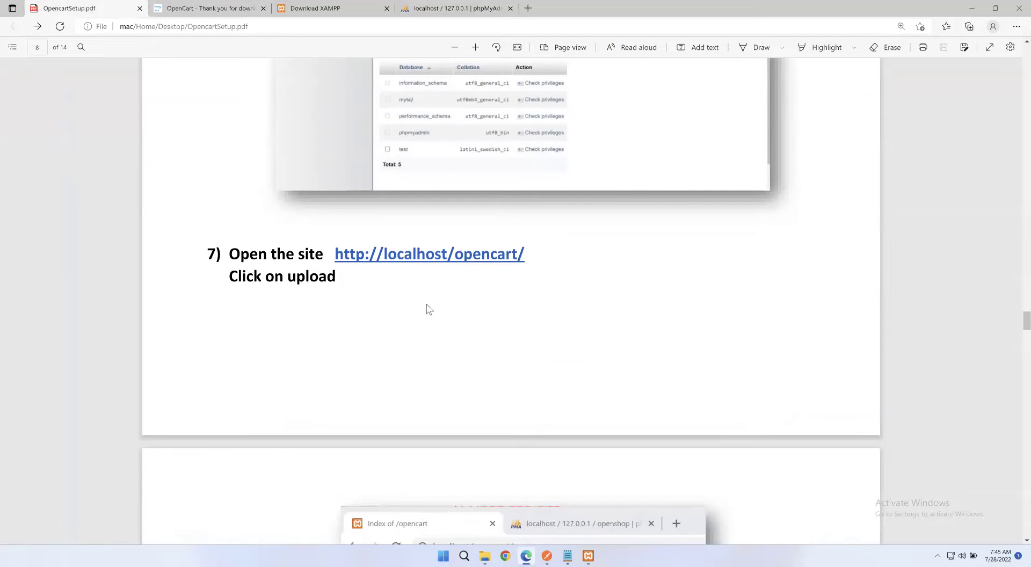
{"action": "scroll", "coordinate": [429, 309], "scroll_direction": "down", "scroll_amount": 8}
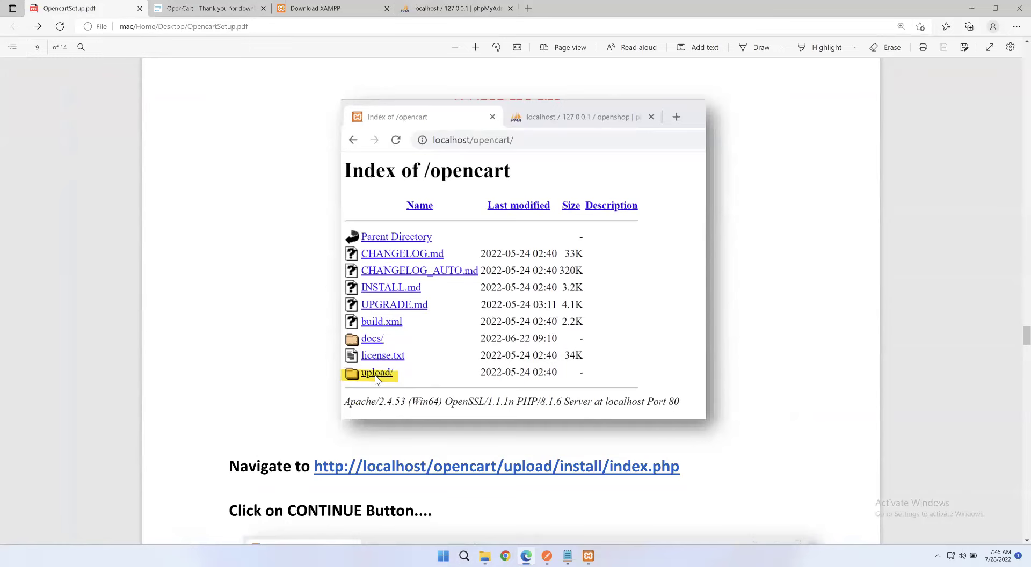
{"action": "scroll", "coordinate": [414, 371], "scroll_direction": "down", "scroll_amount": 4}
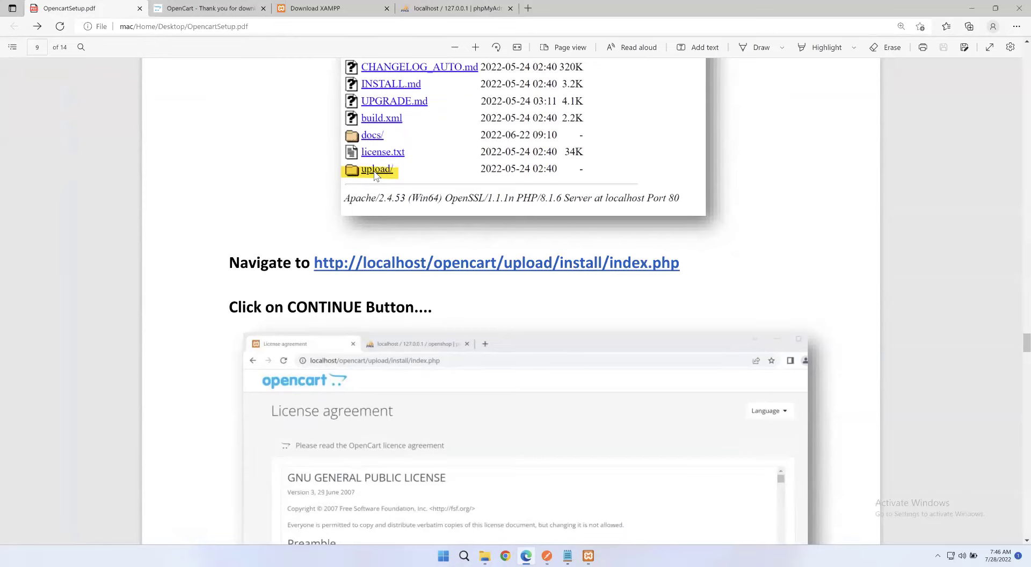
{"action": "scroll", "coordinate": [430, 393], "scroll_direction": "down", "scroll_amount": 4}
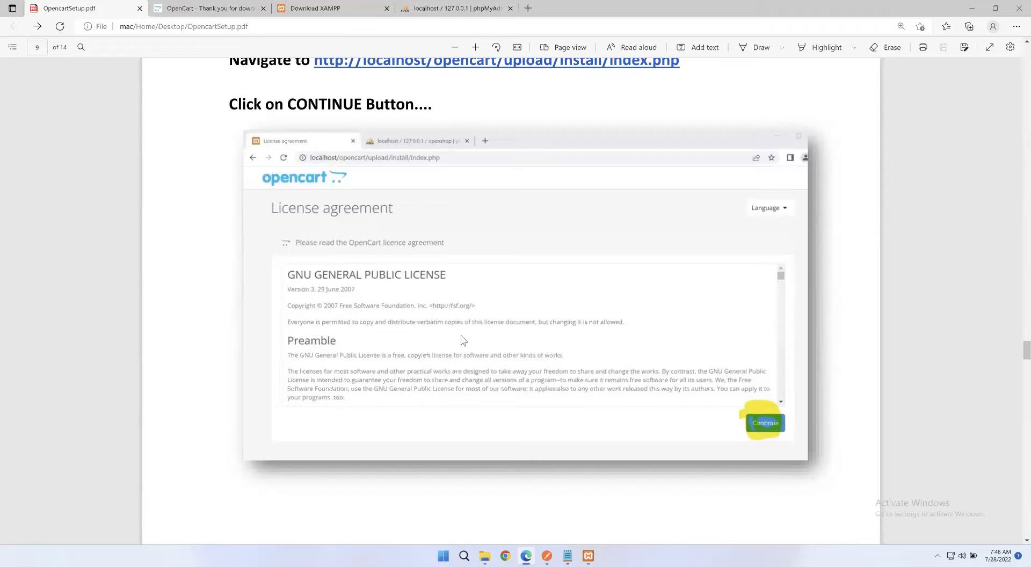
{"action": "scroll", "coordinate": [463, 340], "scroll_direction": "up", "scroll_amount": 4}
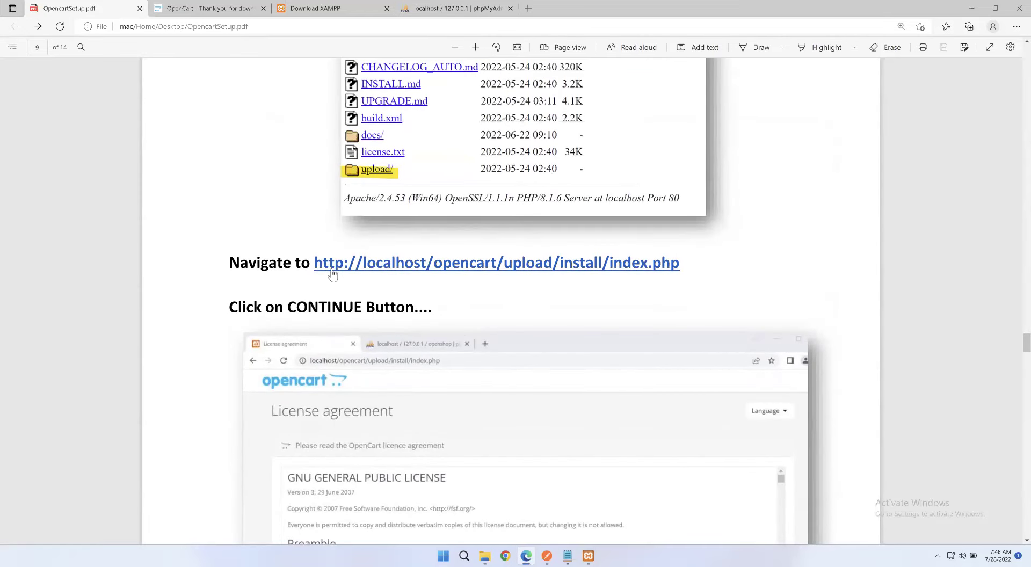
{"action": "scroll", "coordinate": [521, 277], "scroll_direction": "down", "scroll_amount": 8}
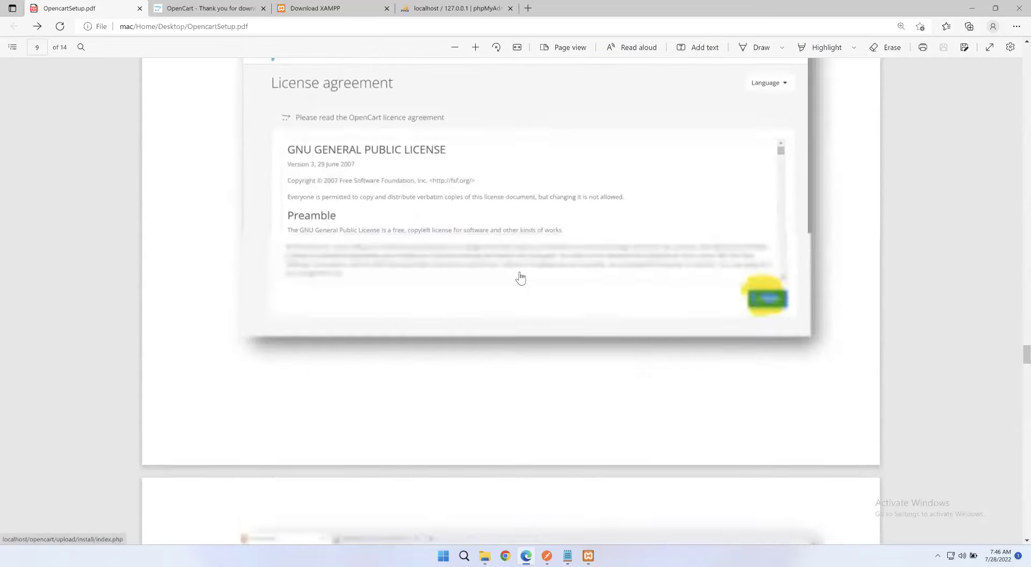
{"action": "scroll", "coordinate": [520, 277], "scroll_direction": "up", "scroll_amount": 4}
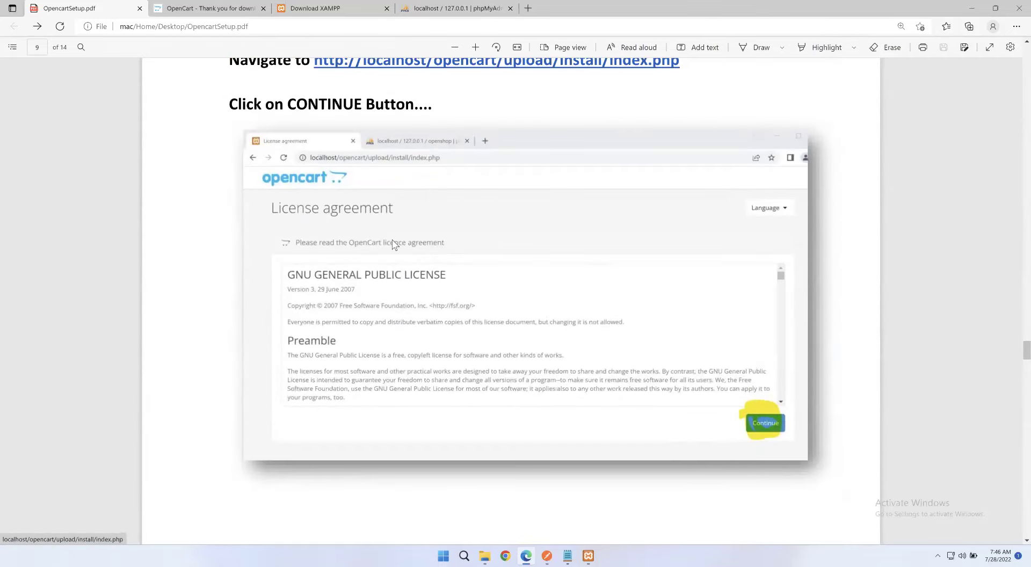
{"action": "scroll", "coordinate": [391, 242], "scroll_direction": "down", "scroll_amount": 10}
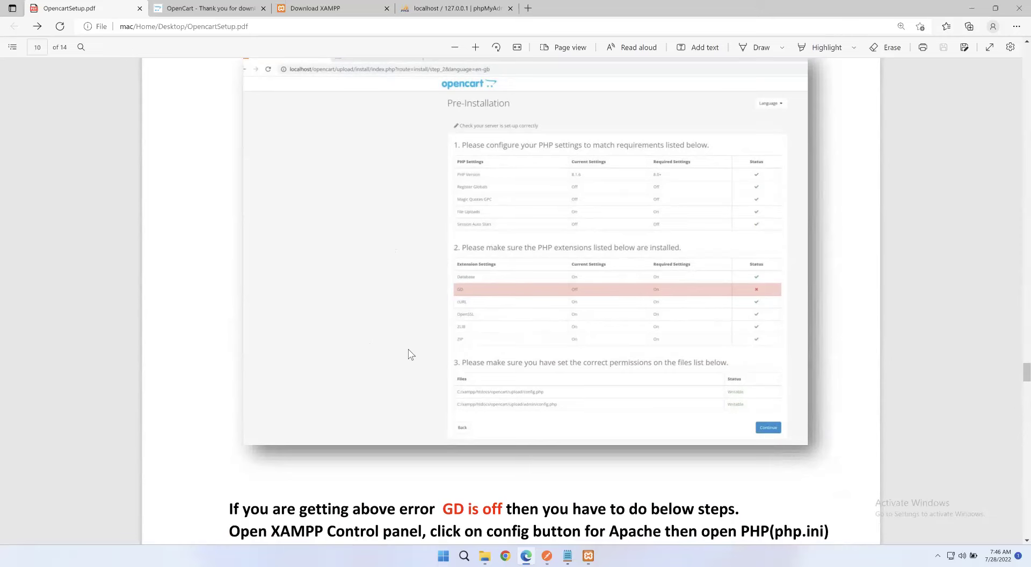
{"action": "scroll", "coordinate": [410, 357], "scroll_direction": "down", "scroll_amount": 8}
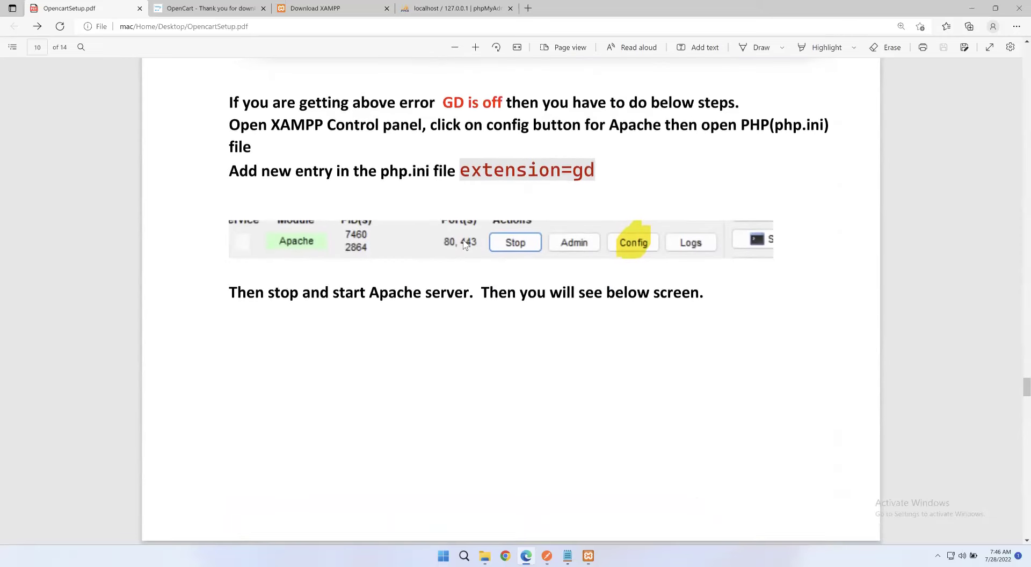
{"action": "scroll", "coordinate": [460, 256], "scroll_direction": "up", "scroll_amount": 7}
{"action": "scroll", "coordinate": [454, 258], "scroll_direction": "down", "scroll_amount": 3}
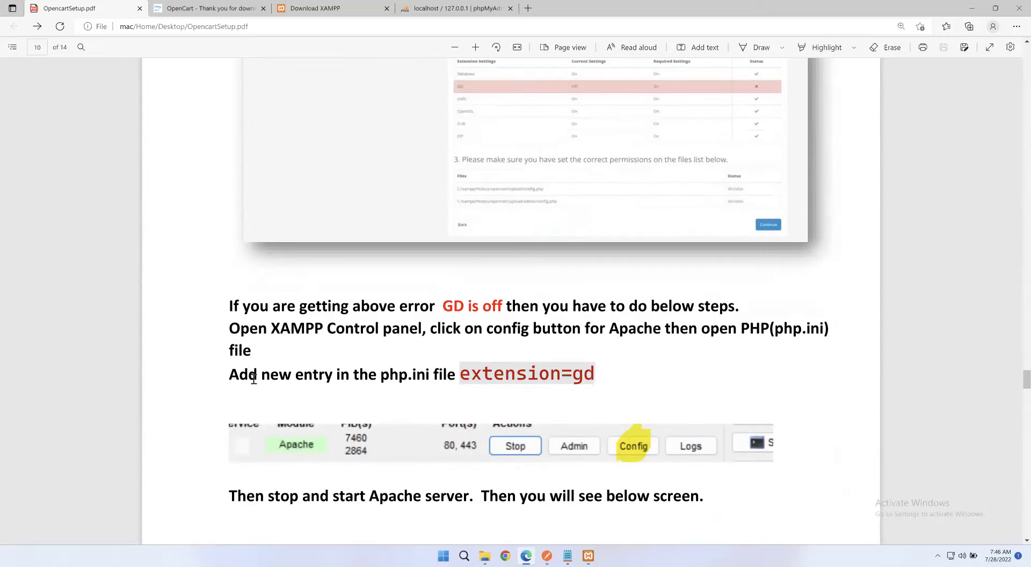
{"action": "scroll", "coordinate": [594, 330], "scroll_direction": "up", "scroll_amount": 4}
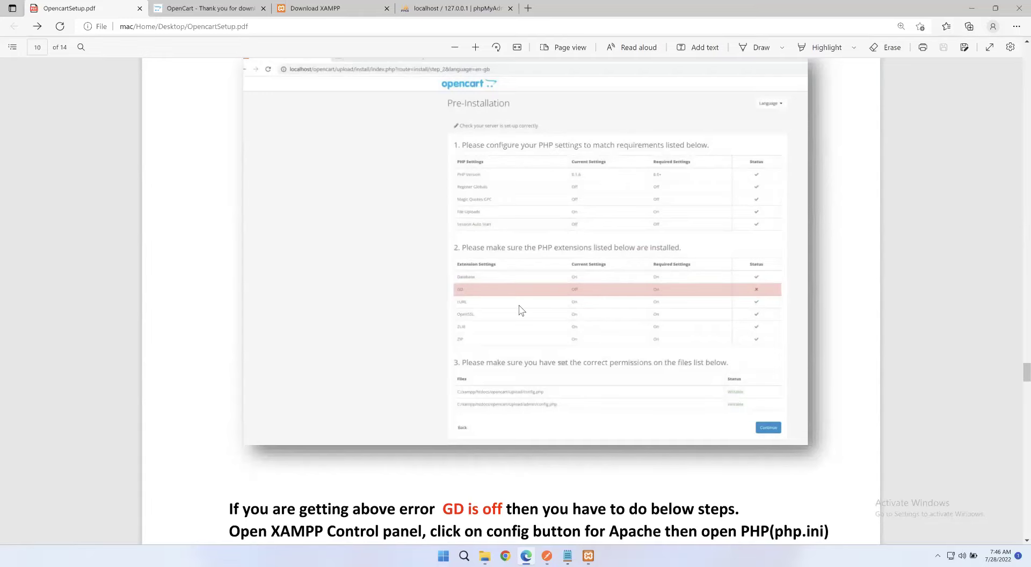
{"action": "key", "text": "Home"}
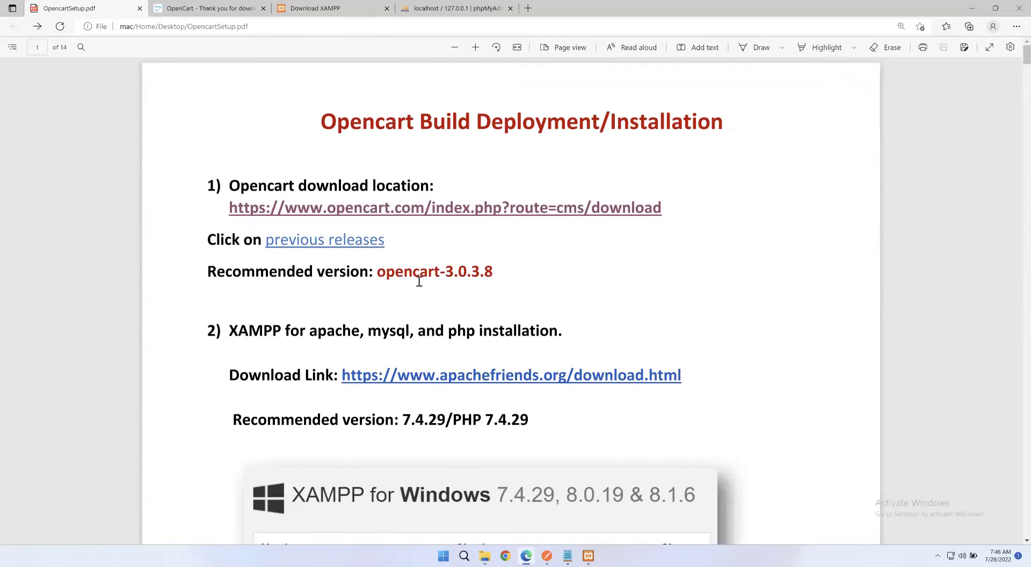
- Select the recommended OpenCart version and XAMPP version 7.4.29 on page 1, then deselect
{"action": "left_click_drag", "start_coordinate": [498, 271], "coordinate": [359, 272]}
{"action": "right_click", "coordinate": [407, 282]}
{"action": "double_click", "coordinate": [407, 278]}
{"action": "double_click", "coordinate": [430, 418]}
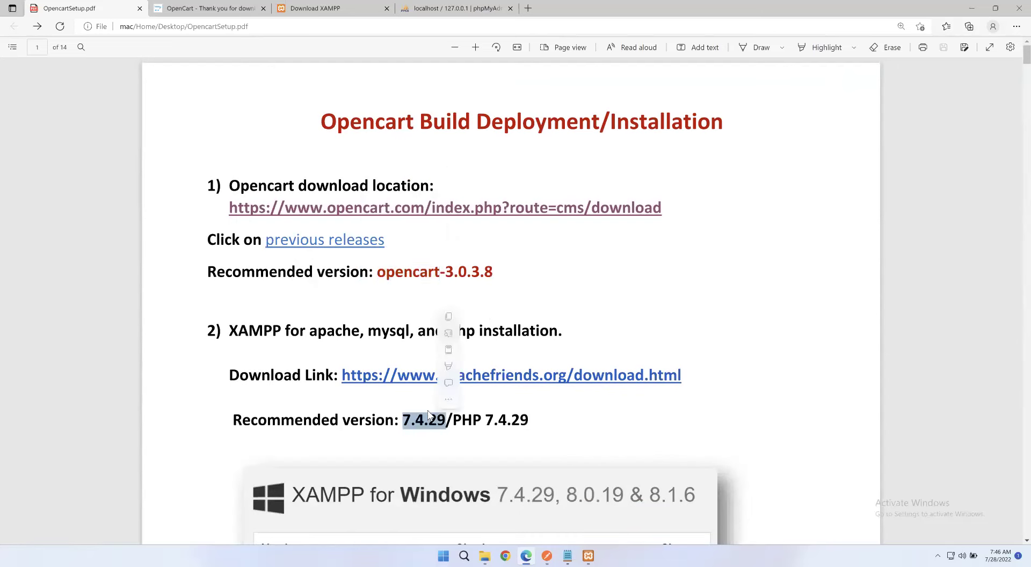
{"action": "left_click", "coordinate": [582, 286]}
- Scroll down to the OpenCart installer screenshots on page 10
{"action": "scroll", "coordinate": [580, 320], "scroll_direction": "down", "scroll_amount": 20}
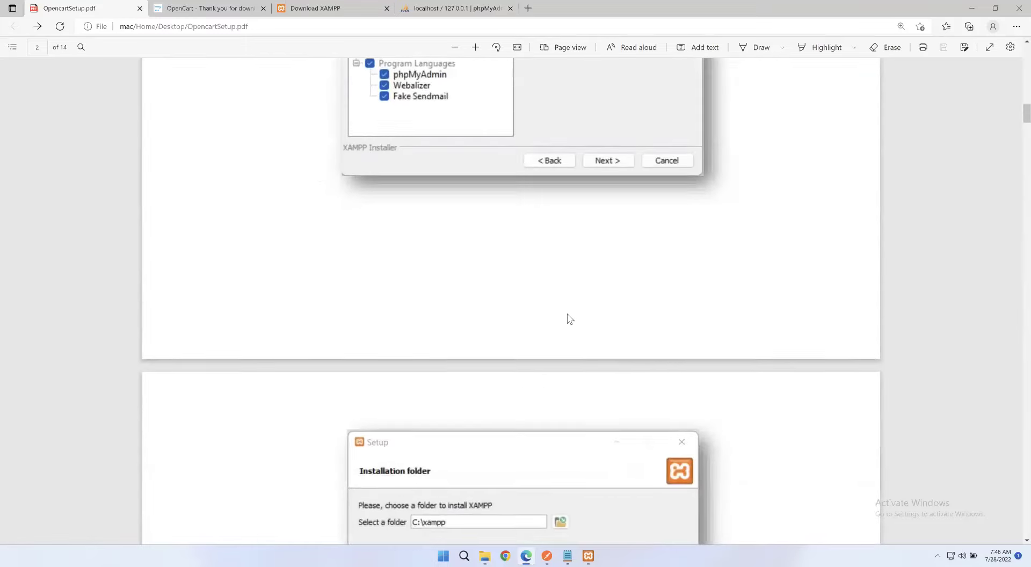
{"action": "scroll", "coordinate": [567, 314], "scroll_direction": "down", "scroll_amount": 12}
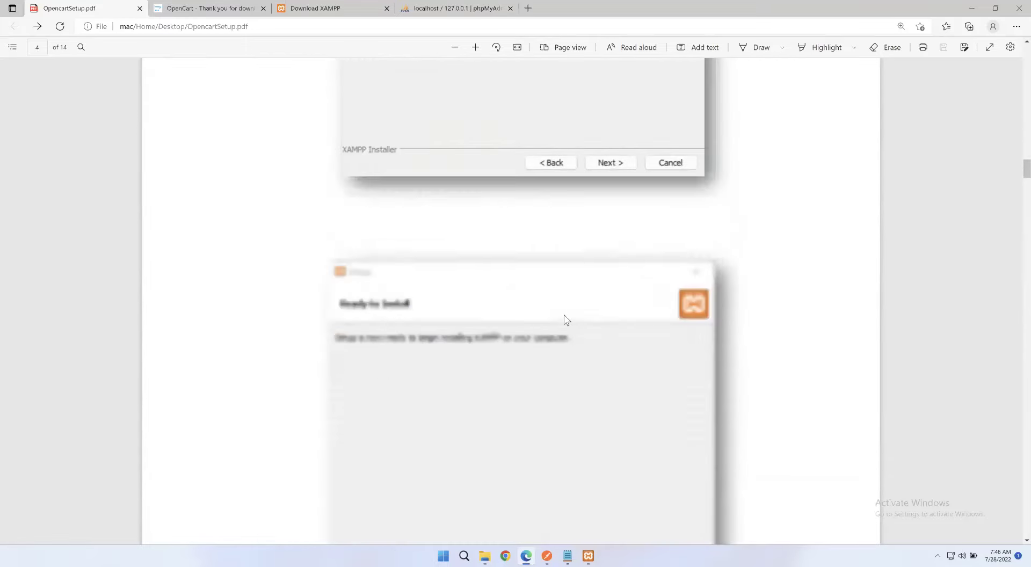
{"action": "scroll", "coordinate": [564, 314], "scroll_direction": "down", "scroll_amount": 5}
{"action": "scroll", "coordinate": [564, 316], "scroll_direction": "down", "scroll_amount": 15}
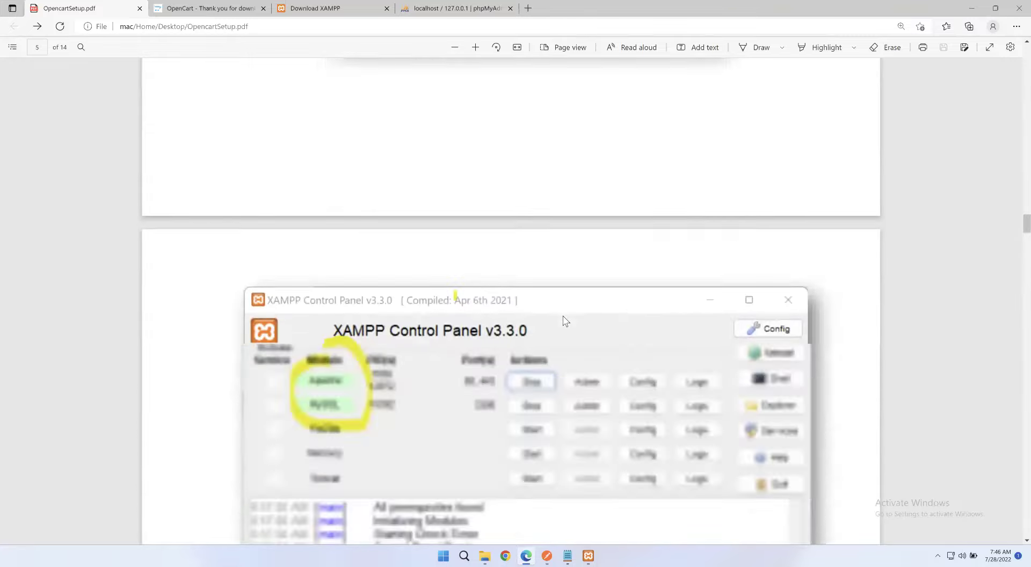
{"action": "scroll", "coordinate": [563, 315], "scroll_direction": "down", "scroll_amount": 15}
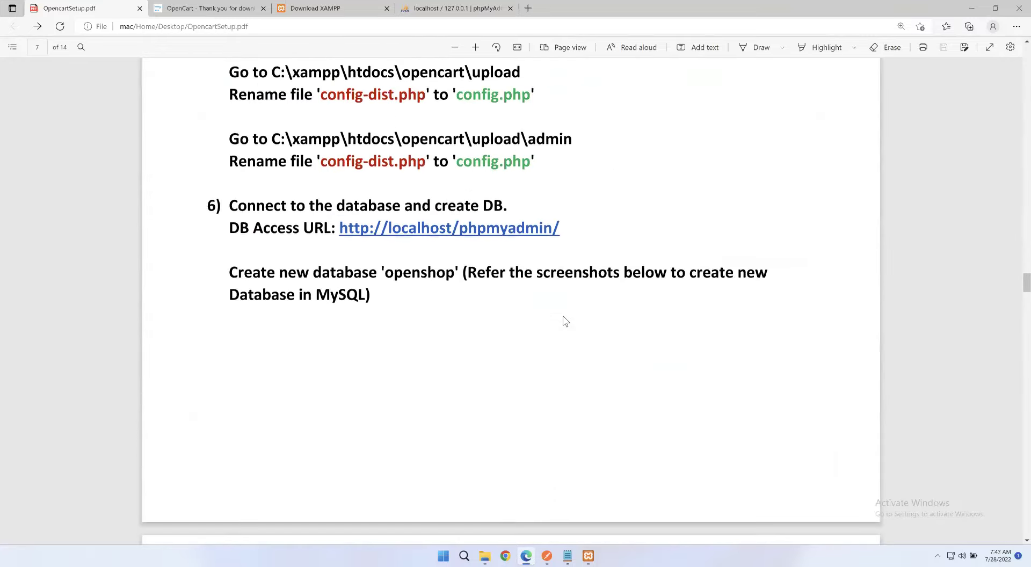
{"action": "scroll", "coordinate": [563, 316], "scroll_direction": "down", "scroll_amount": 15}
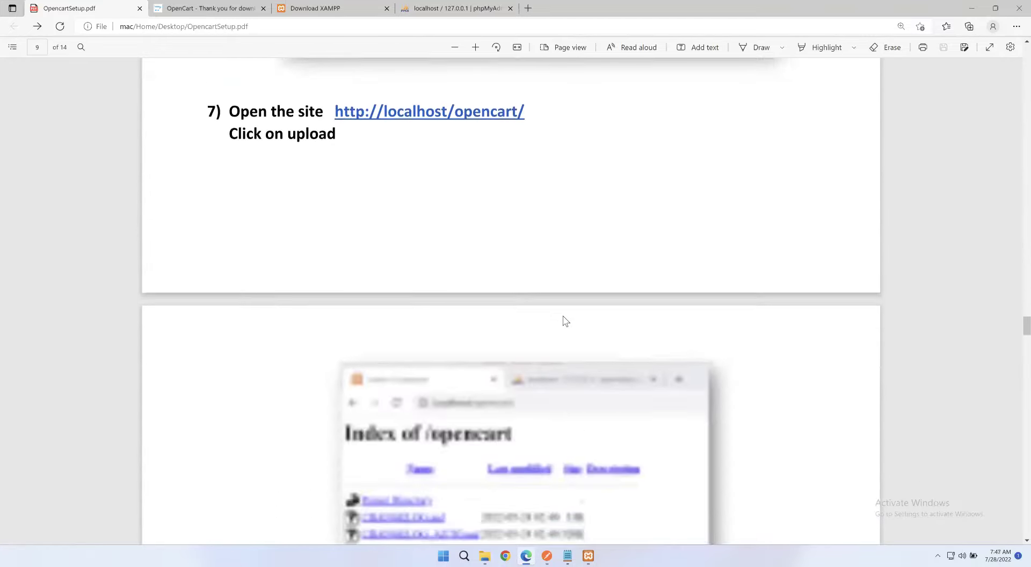
{"action": "scroll", "coordinate": [563, 321], "scroll_direction": "down", "scroll_amount": 10}
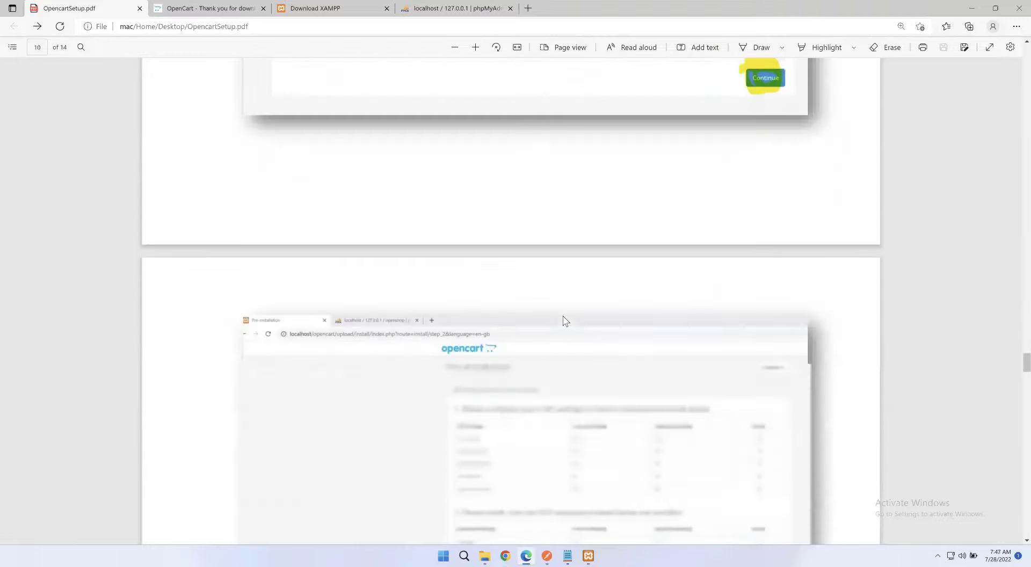
- Bring the extension=gd fix on page 10 into view and select 'GD is off'
{"action": "scroll", "coordinate": [563, 321], "scroll_direction": "up", "scroll_amount": 4}
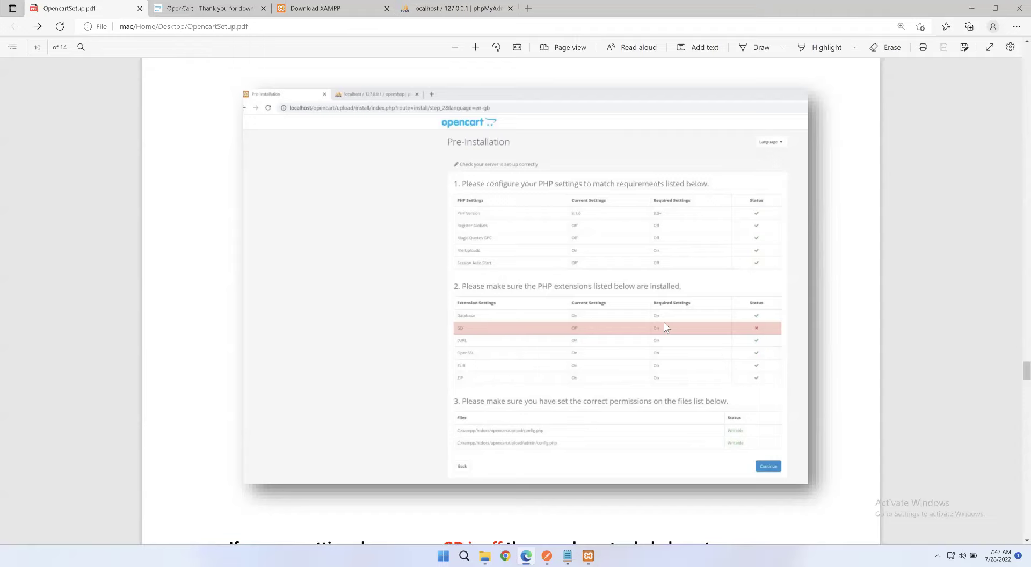
{"action": "scroll", "coordinate": [536, 339], "scroll_direction": "down", "scroll_amount": 3}
{"action": "scroll", "coordinate": [536, 340], "scroll_direction": "down", "scroll_amount": 4}
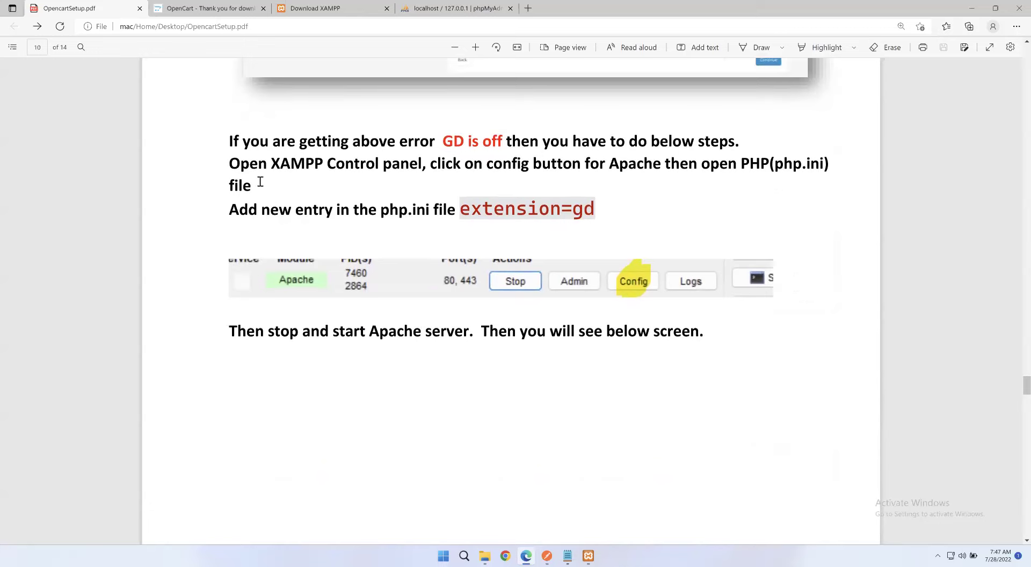
{"action": "left_click_drag", "start_coordinate": [443, 140], "coordinate": [501, 141]}
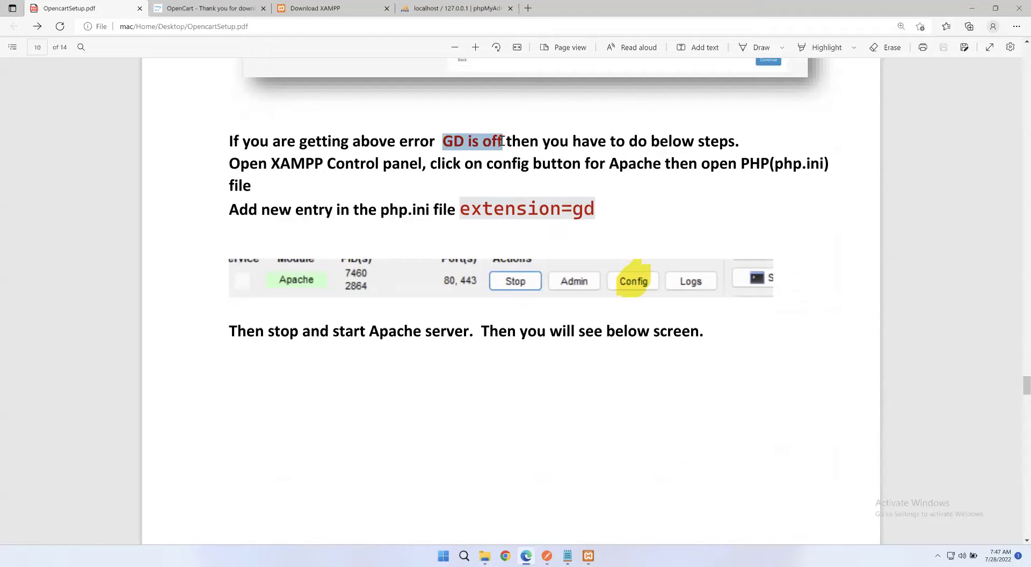
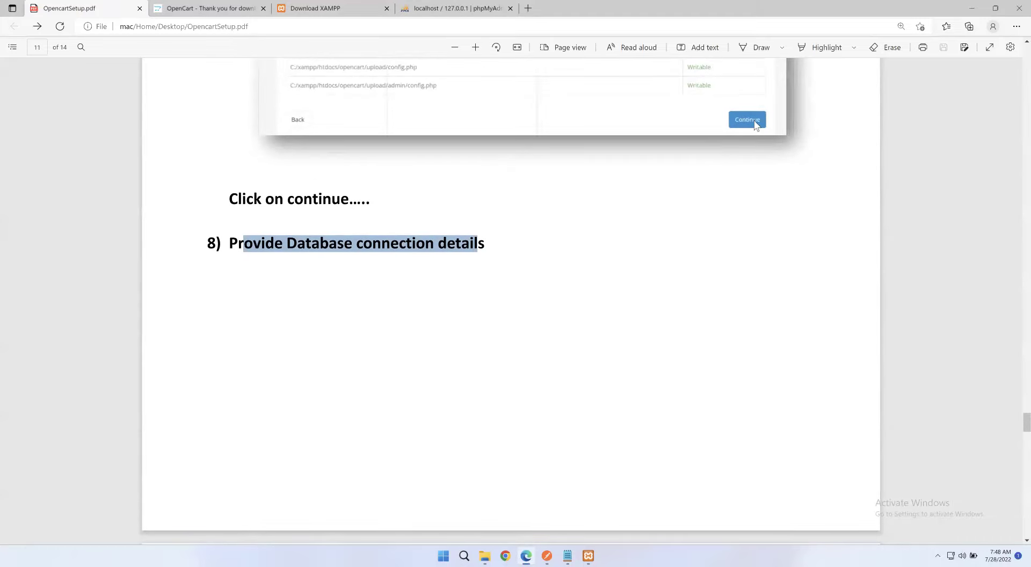
- Scroll the setup guide PDF down to the 'Installation complete' screen and step 9
{"action": "scroll", "coordinate": [465, 338], "scroll_direction": "down", "scroll_amount": 7}
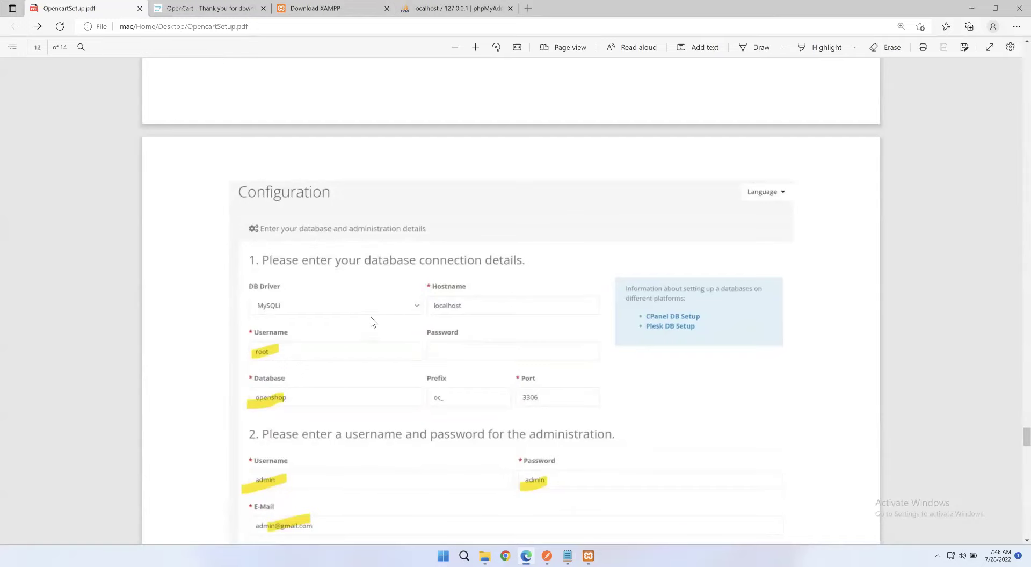
{"action": "scroll", "coordinate": [372, 320], "scroll_direction": "down", "scroll_amount": 4}
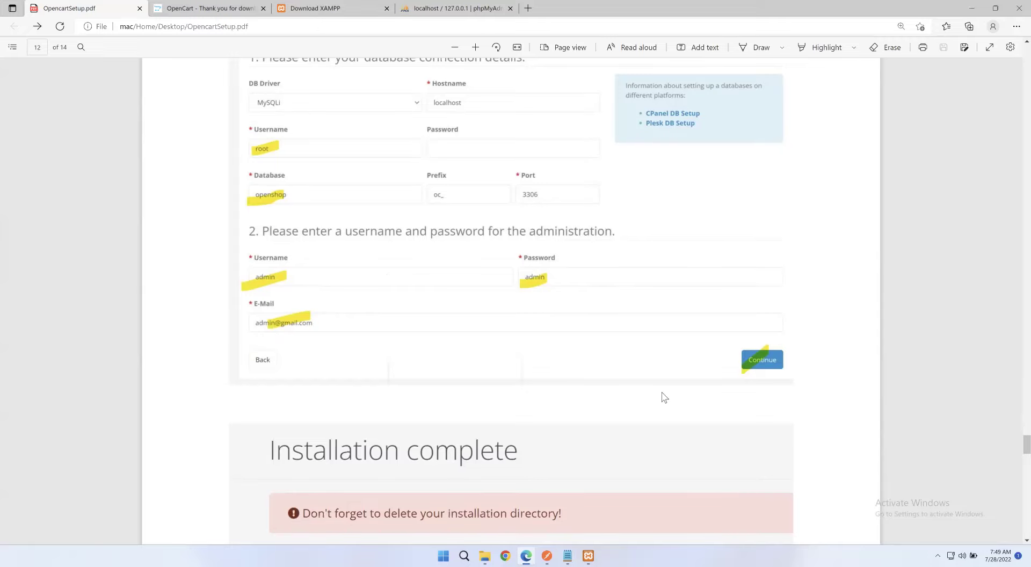
{"action": "scroll", "coordinate": [583, 360], "scroll_direction": "up", "scroll_amount": 7}
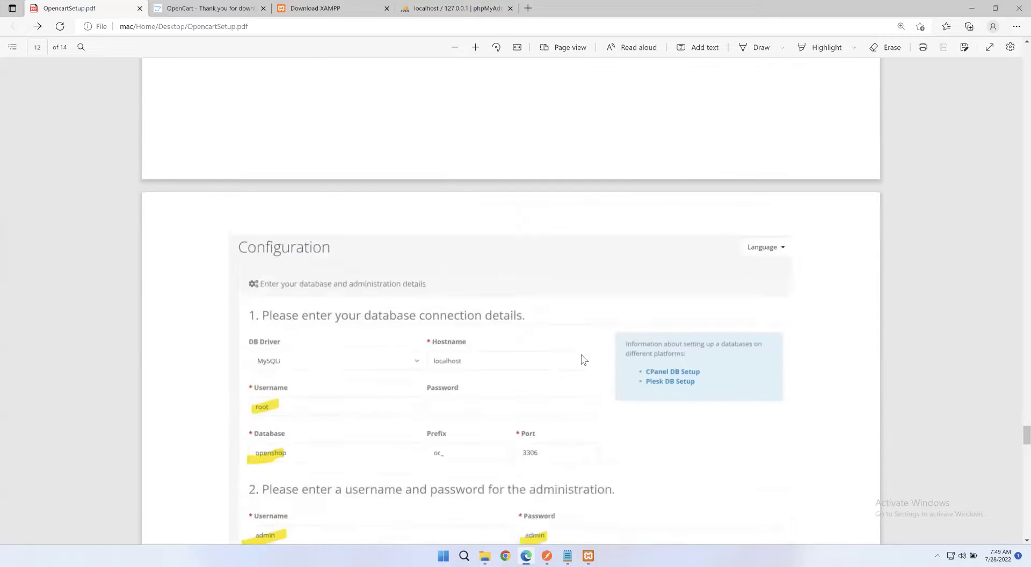
{"action": "scroll", "coordinate": [510, 463], "scroll_direction": "down", "scroll_amount": 10}
{"action": "scroll", "coordinate": [510, 463], "scroll_direction": "down", "scroll_amount": 4}
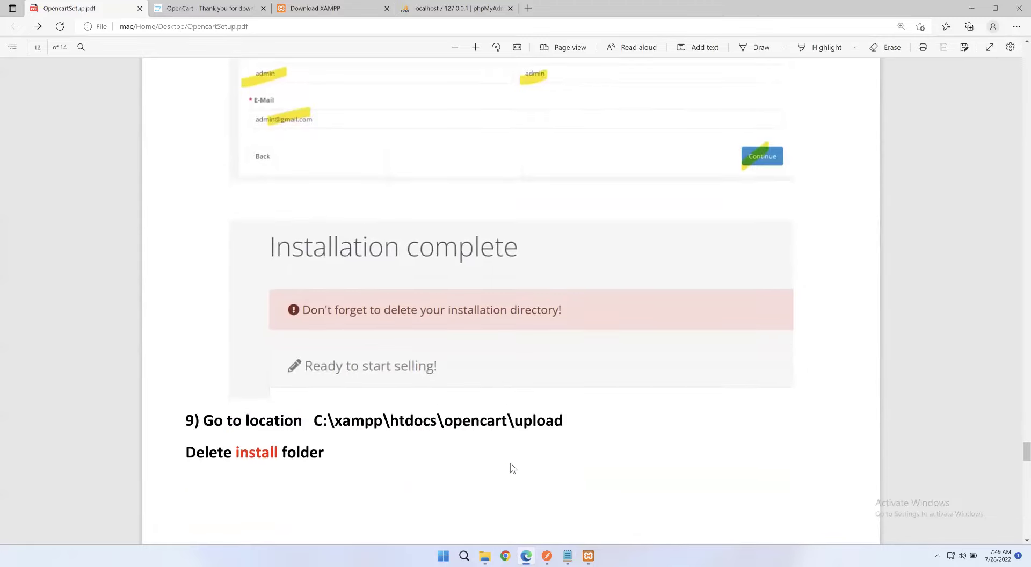
{"action": "scroll", "coordinate": [654, 317], "scroll_direction": "up", "scroll_amount": 4}
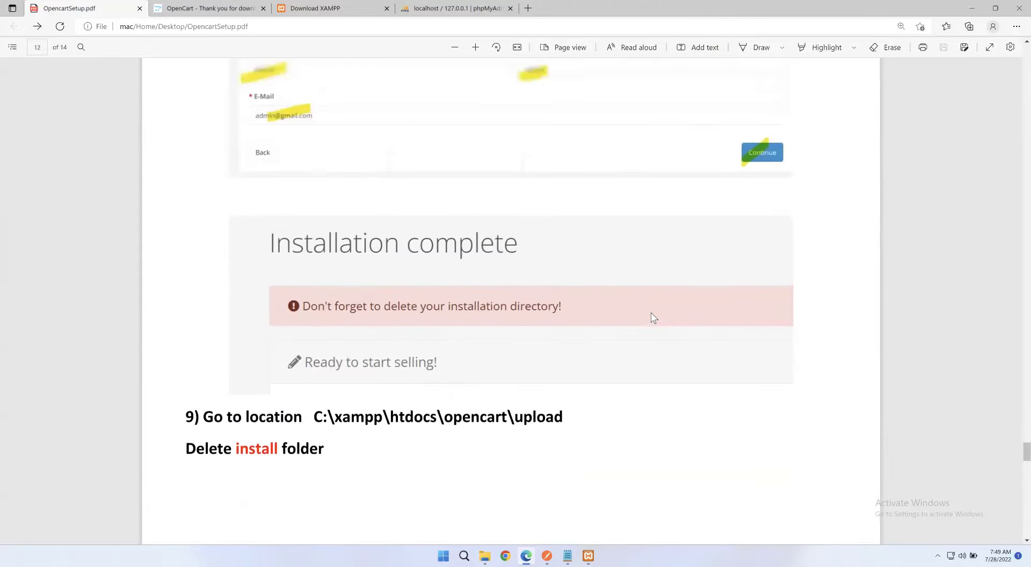
- Highlight step 9's install folder path C:\xampp\htdocs\opencart\upload, then switch to File Explorer
{"action": "left_click_drag", "start_coordinate": [316, 421], "coordinate": [569, 419]}
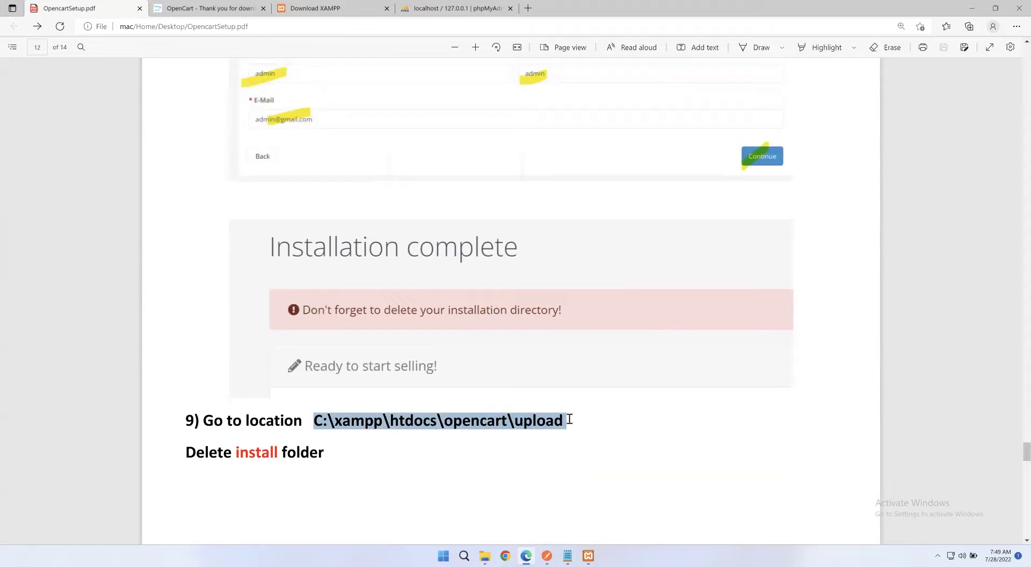
{"action": "double_click", "coordinate": [261, 452]}
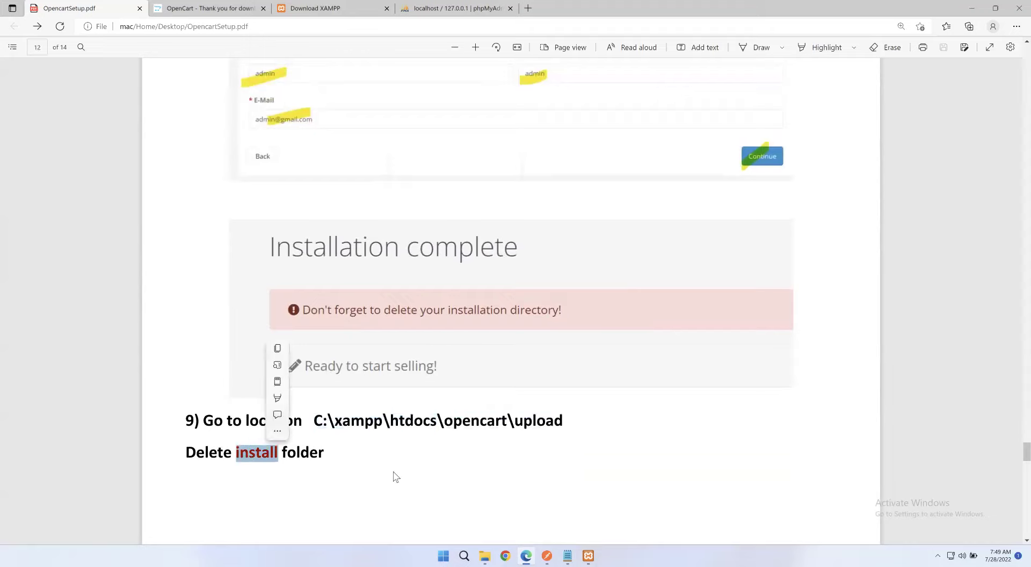
{"action": "left_click_drag", "start_coordinate": [562, 422], "coordinate": [503, 422]}
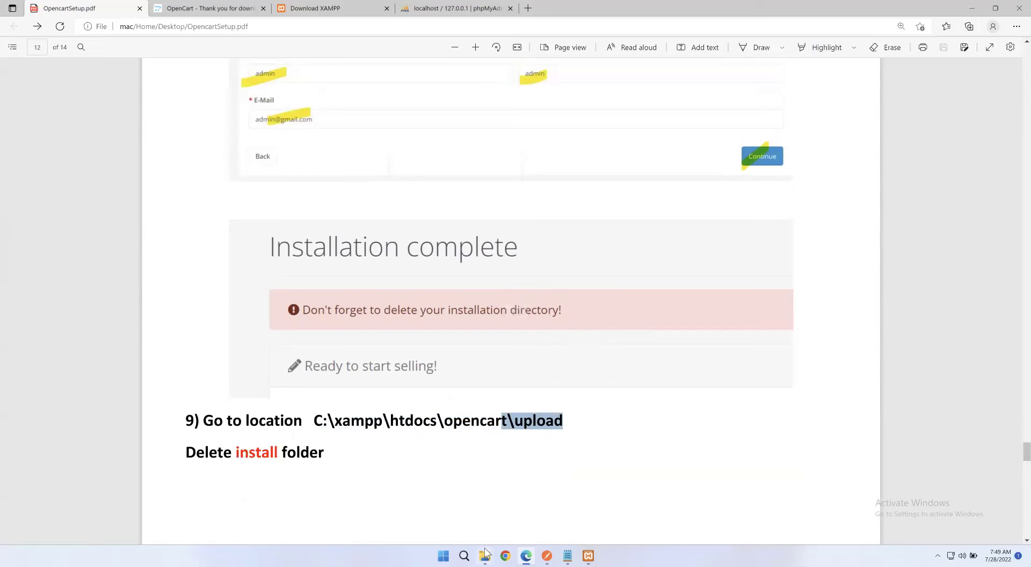
{"action": "key", "text": "alt+Tab"}
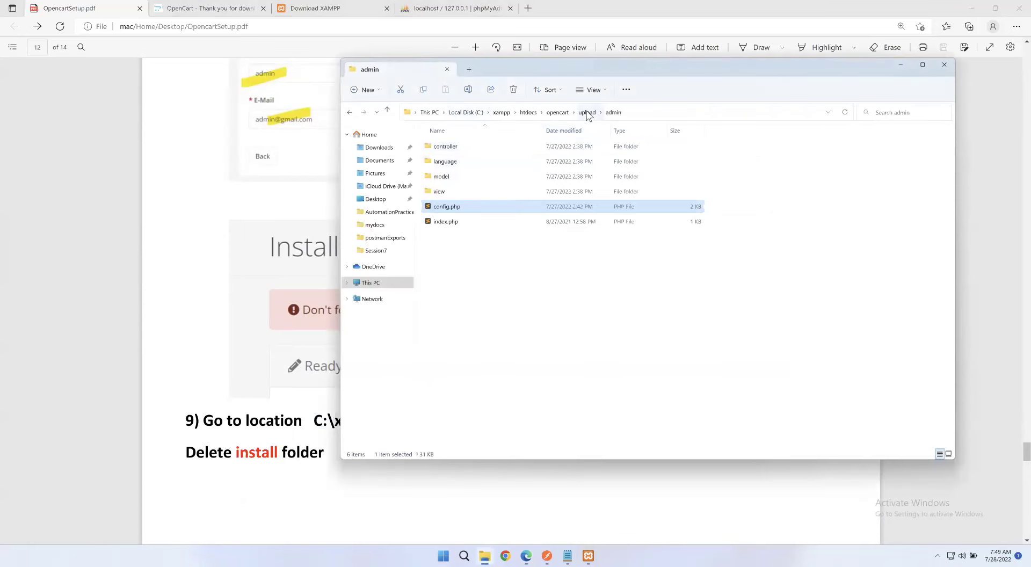
- Check the upload folder for an install folder, then highlight the guide's delete-install instruction
{"action": "left_click", "coordinate": [588, 114]}
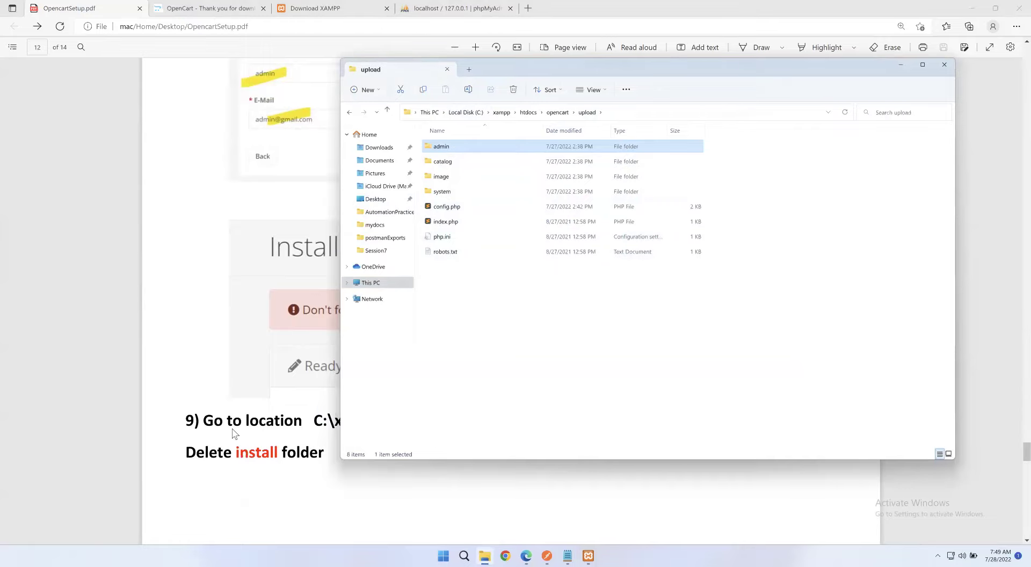
{"action": "left_click", "coordinate": [348, 482]}
{"action": "left_click_drag", "start_coordinate": [209, 450], "coordinate": [371, 463]}
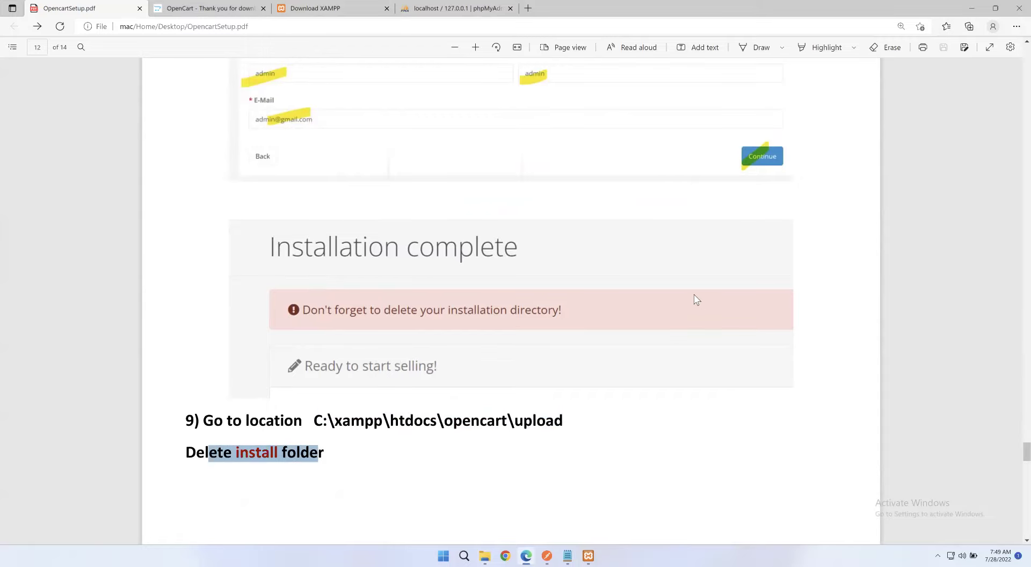
{"action": "scroll", "coordinate": [675, 349], "scroll_direction": "down", "scroll_amount": 10}
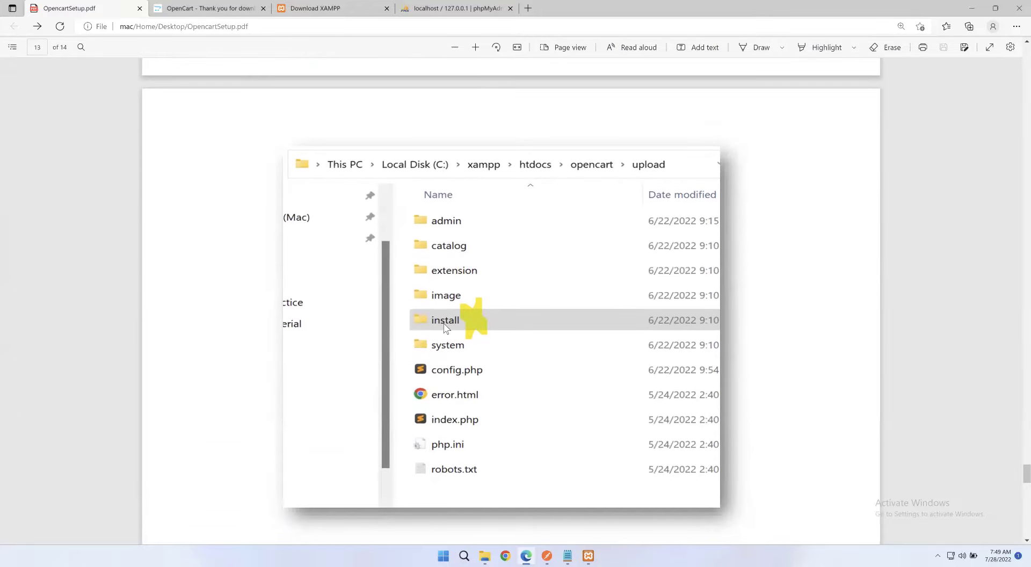
{"action": "scroll", "coordinate": [568, 414], "scroll_direction": "down", "scroll_amount": 8}
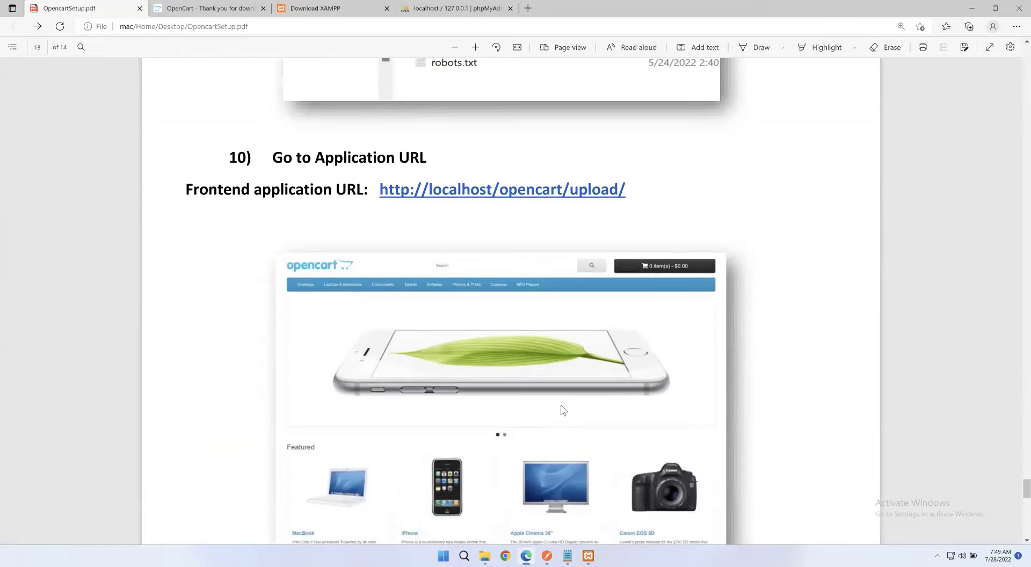
{"action": "right_click", "coordinate": [461, 194]}
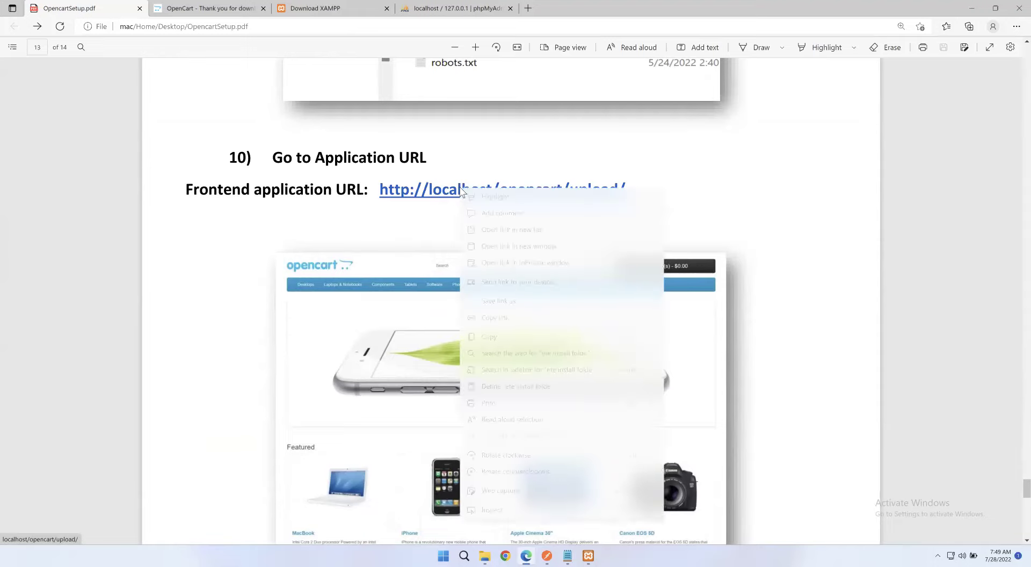
{"action": "left_click", "coordinate": [495, 230]}
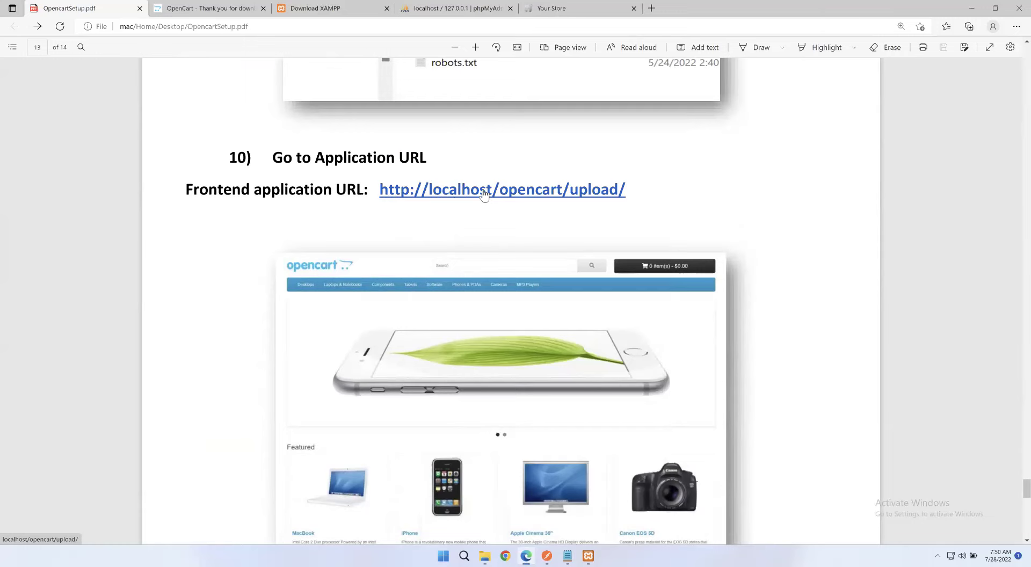
- View the 'Your Store' storefront, close it, and scroll the guide to page 14's backend URL
{"action": "left_click", "coordinate": [556, 9]}
{"action": "scroll", "coordinate": [343, 429], "scroll_direction": "down", "scroll_amount": 5}
{"action": "scroll", "coordinate": [349, 442], "scroll_direction": "up", "scroll_amount": 5}
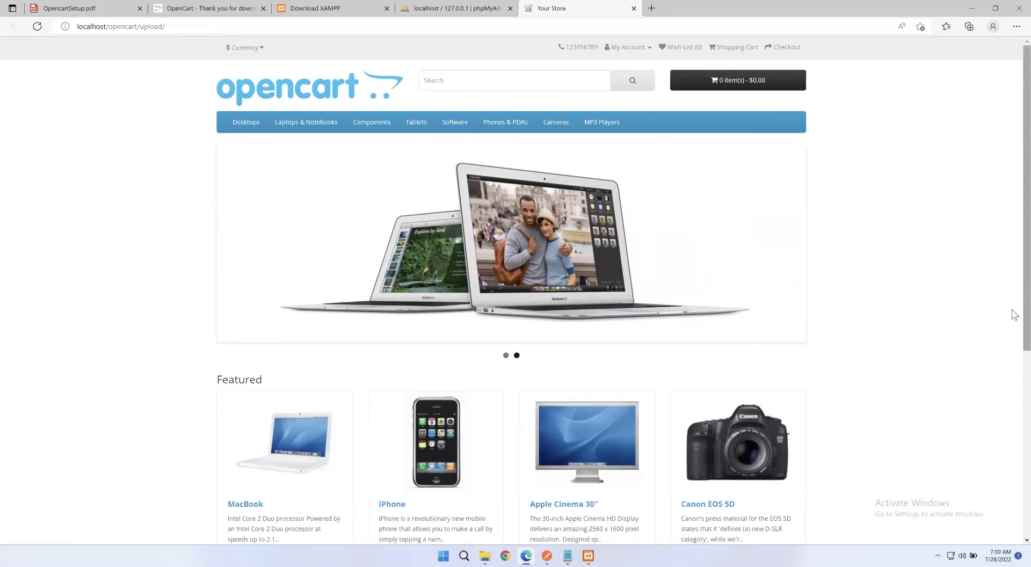
{"action": "left_click", "coordinate": [633, 8]}
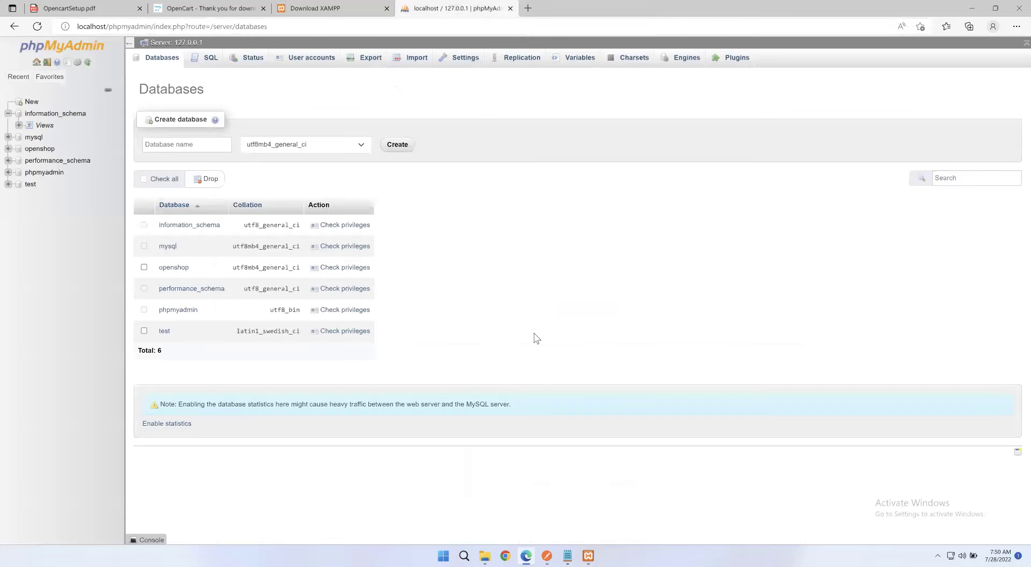
{"action": "left_click", "coordinate": [109, 9]}
{"action": "scroll", "coordinate": [649, 410], "scroll_direction": "down", "scroll_amount": 10}
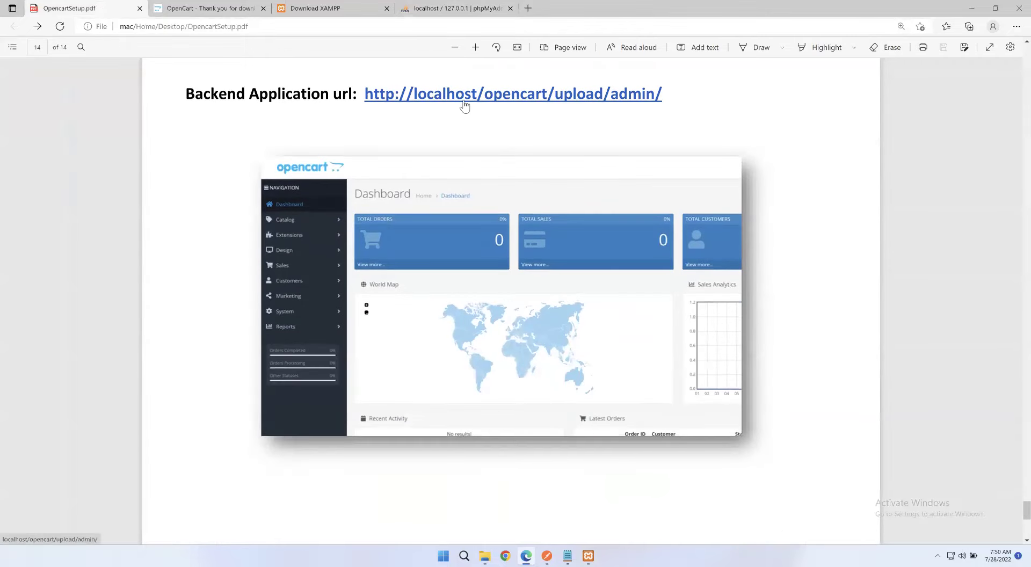
{"action": "right_click", "coordinate": [533, 102]}
{"action": "left_click", "coordinate": [575, 135]}
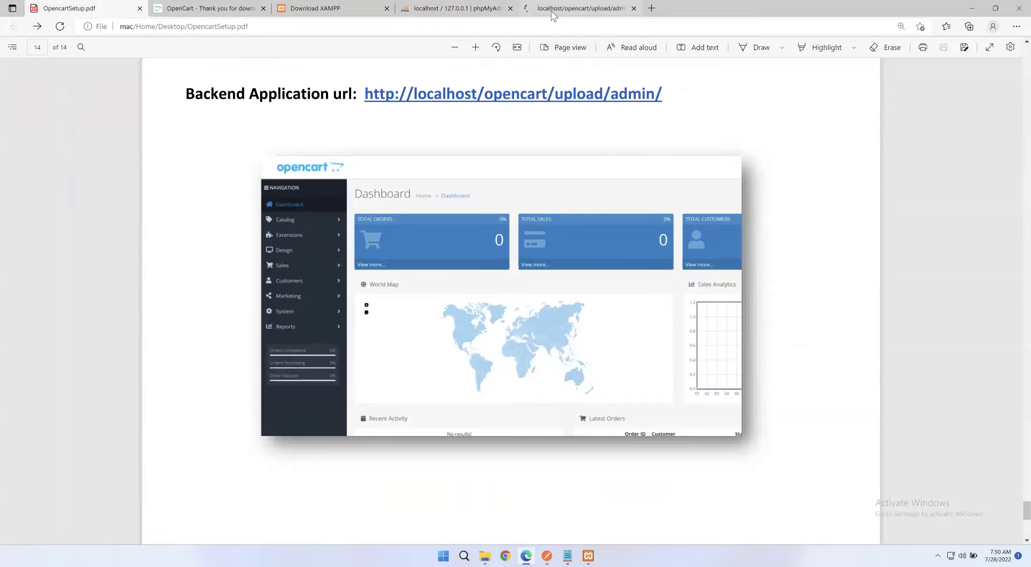
{"action": "left_click", "coordinate": [527, 12]}
- Log in as admin, dismiss the save-password prompt, and expand System > Users
{"action": "type", "text": "admin"}
{"action": "key", "text": "Tab"}
{"action": "type", "text": "a"}
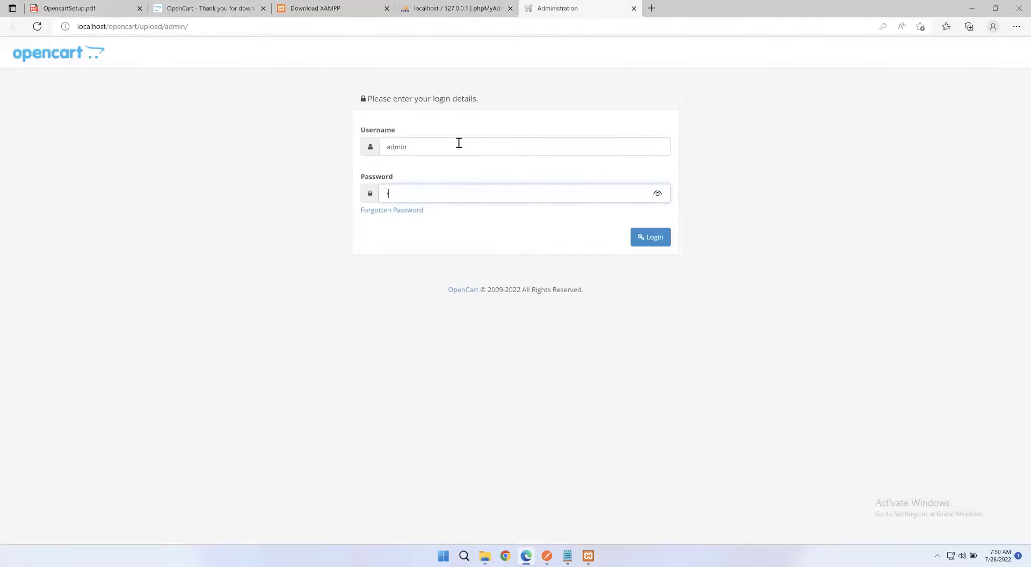
{"action": "left_click", "coordinate": [654, 243]}
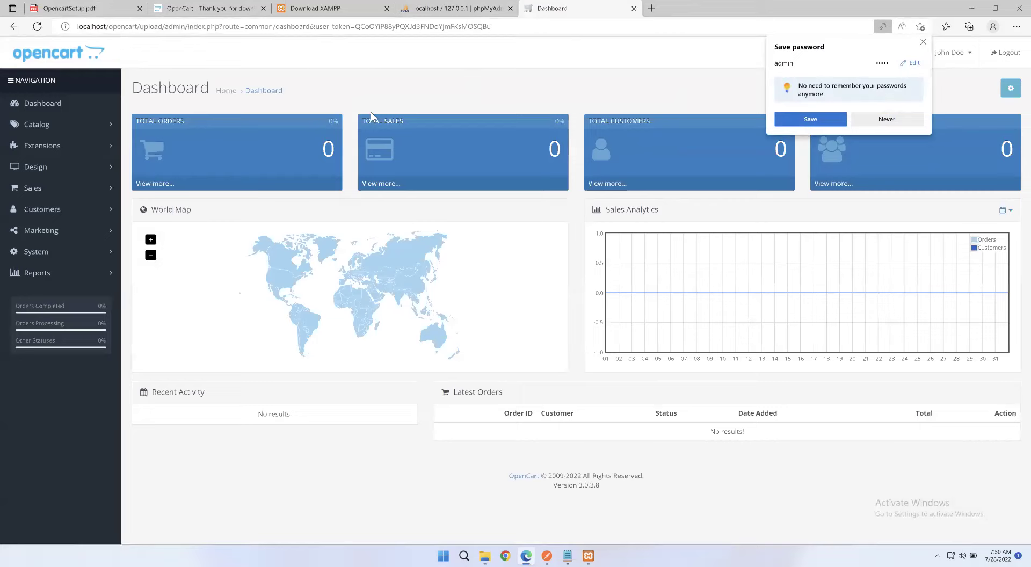
{"action": "left_click", "coordinate": [923, 42]}
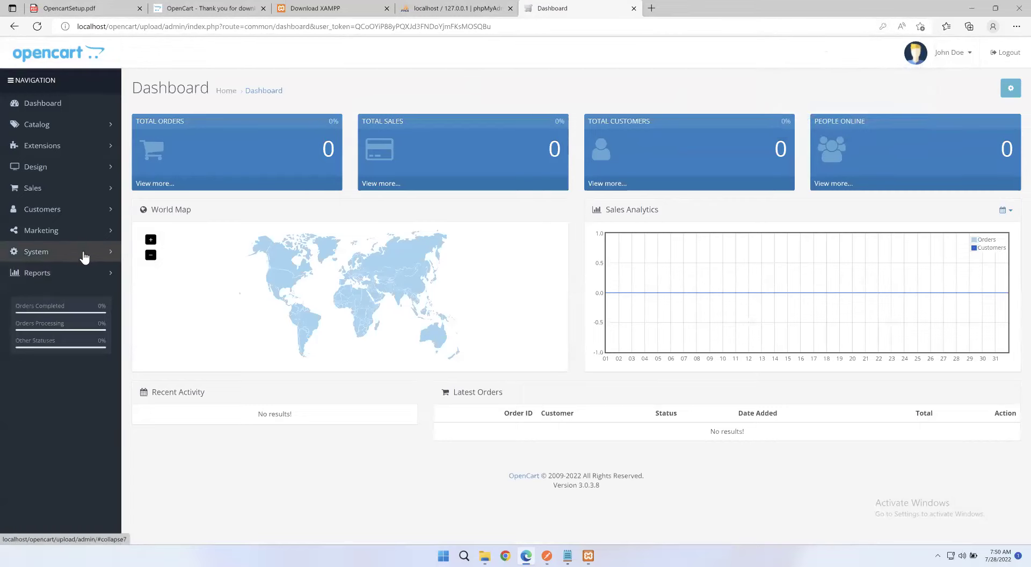
{"action": "left_click", "coordinate": [90, 253]}
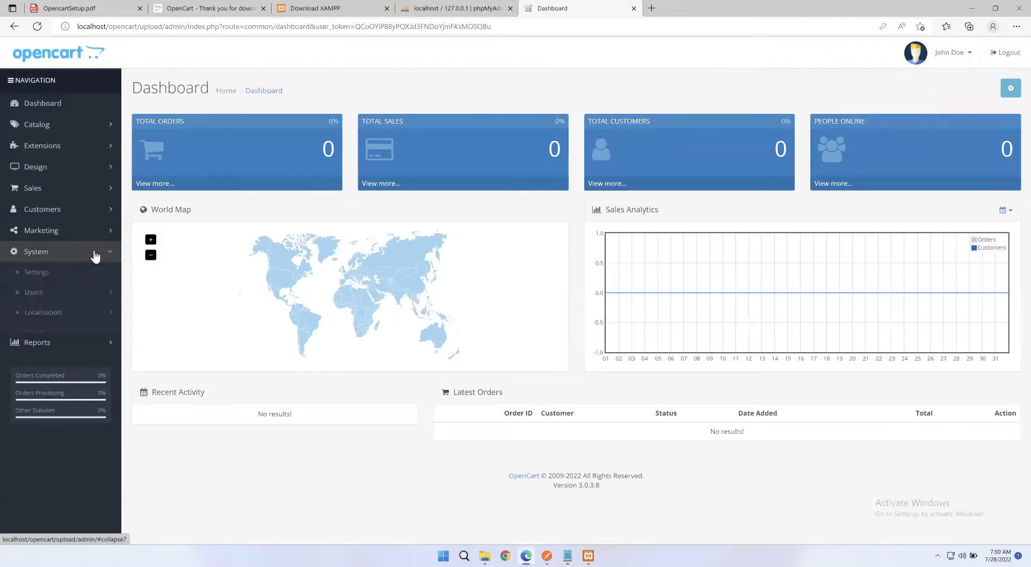
{"action": "left_click", "coordinate": [67, 295]}
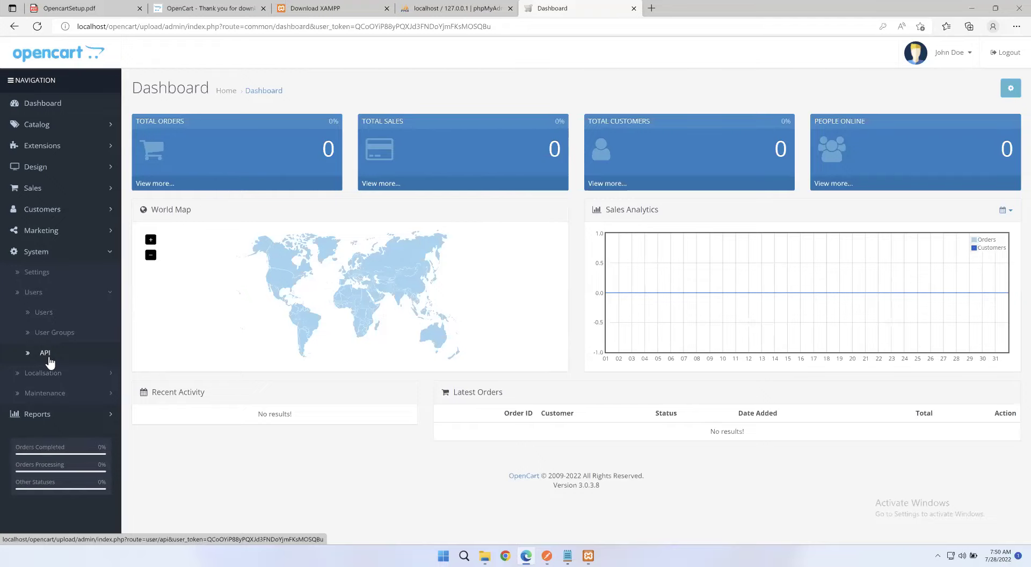
- Search 'opencart' in a new Edge tab, open the first result, then switch to Chrome
{"action": "left_click", "coordinate": [651, 8]}
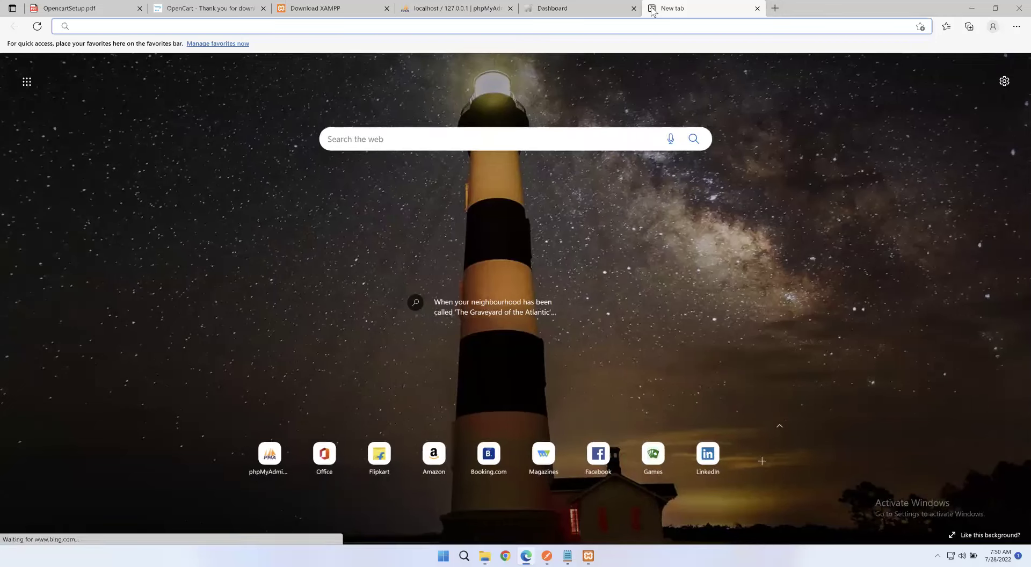
{"action": "type", "text": "open"}
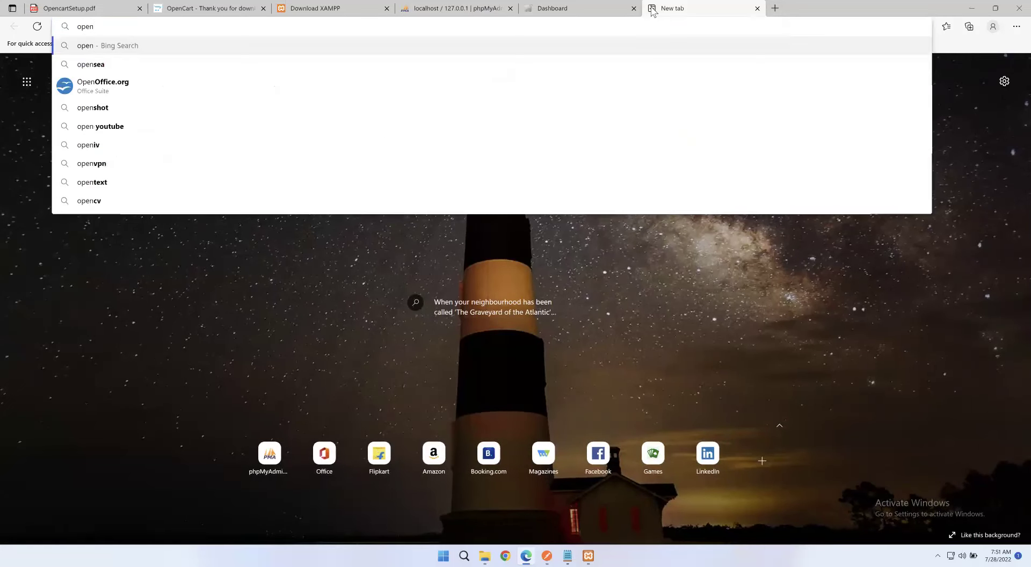
{"action": "type", "text": "cart"}
{"action": "key", "text": "Return"}
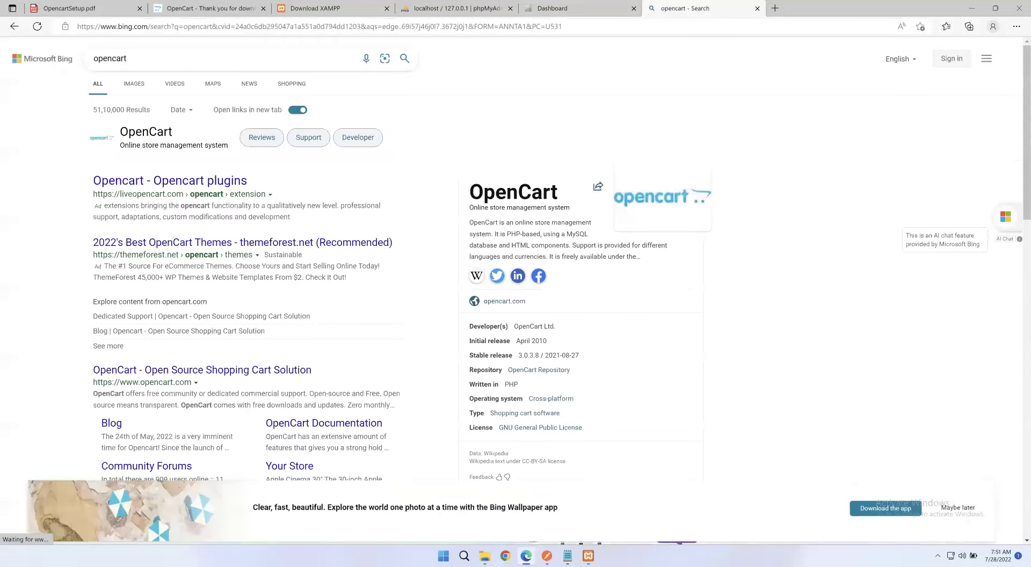
{"action": "left_click", "coordinate": [165, 183]}
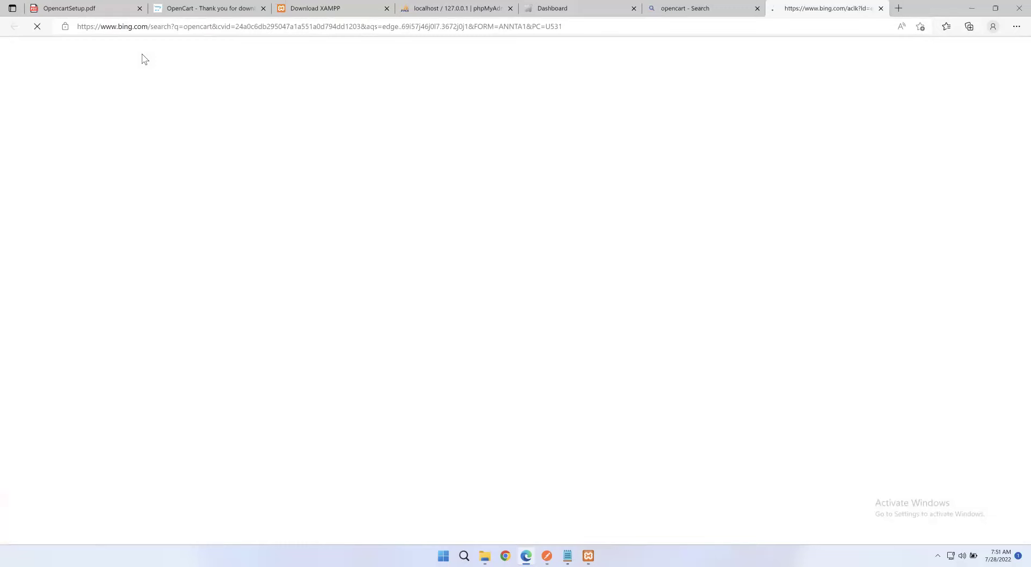
{"action": "left_click", "coordinate": [141, 26]}
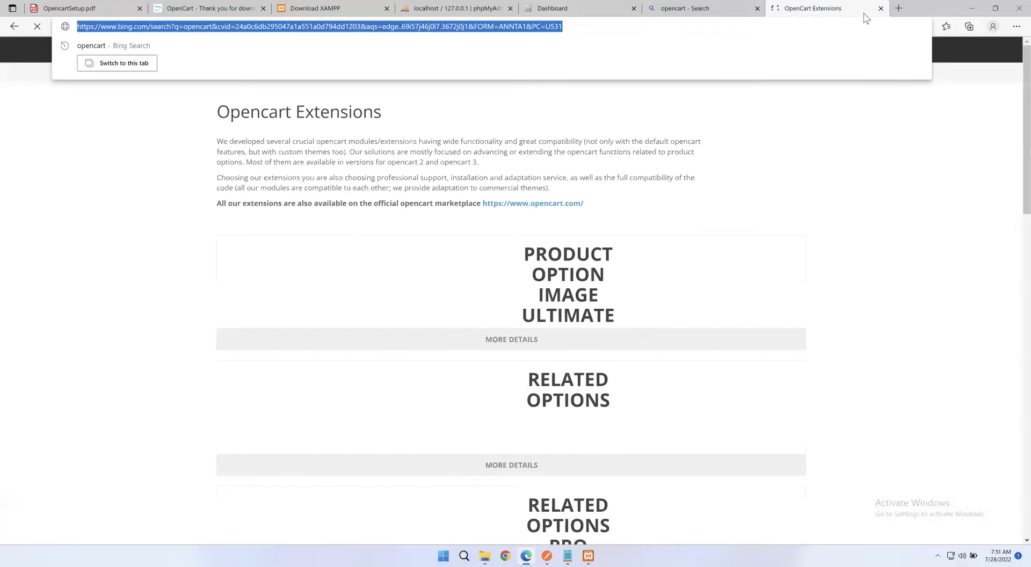
{"action": "left_click", "coordinate": [505, 556]}
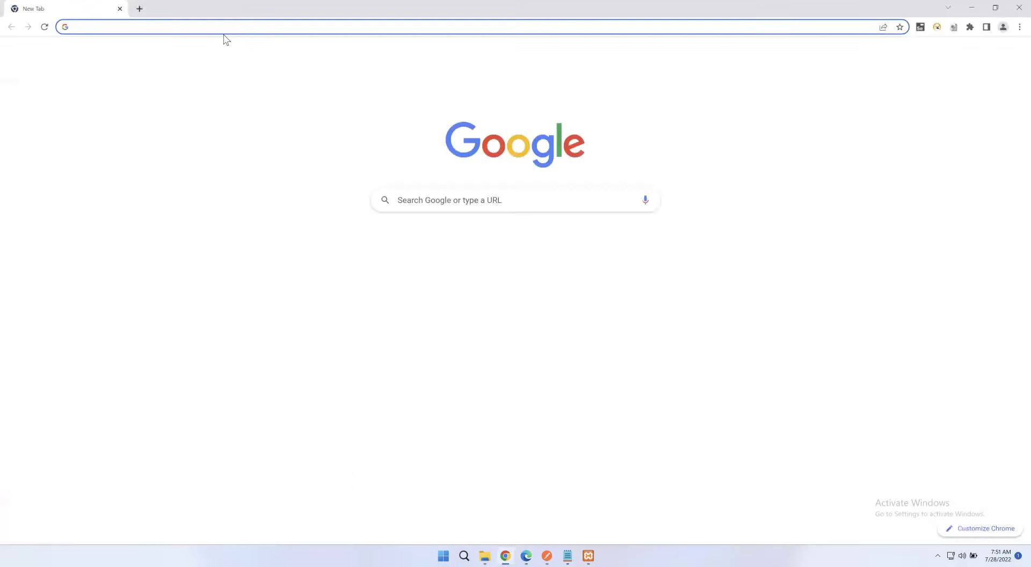
- Search 'opencart' in Chrome and open the demo's Administration login
{"action": "type", "text": "opencart"}
{"action": "key", "text": "Return"}
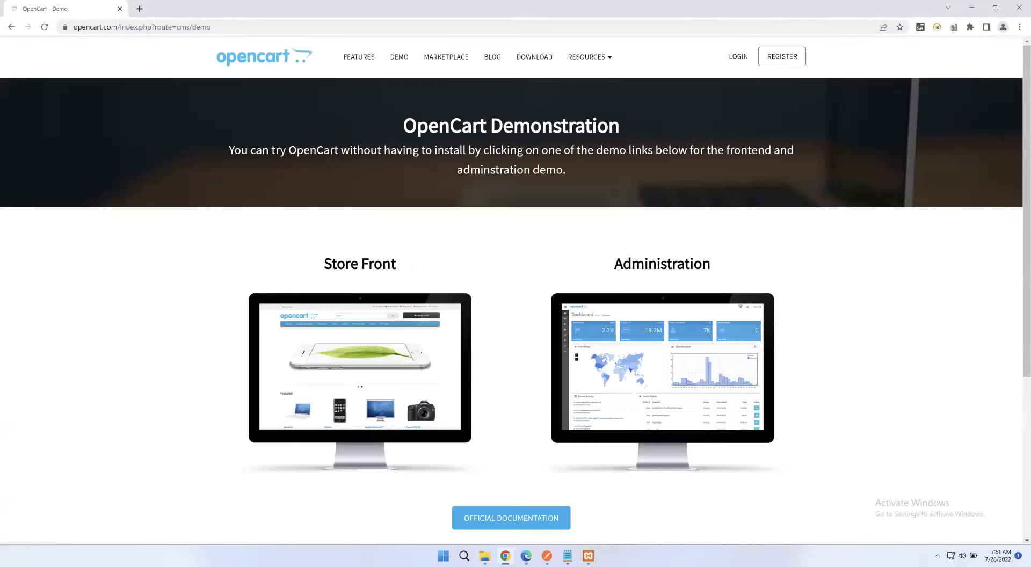
{"action": "mouse_move", "coordinate": [489, 8]}
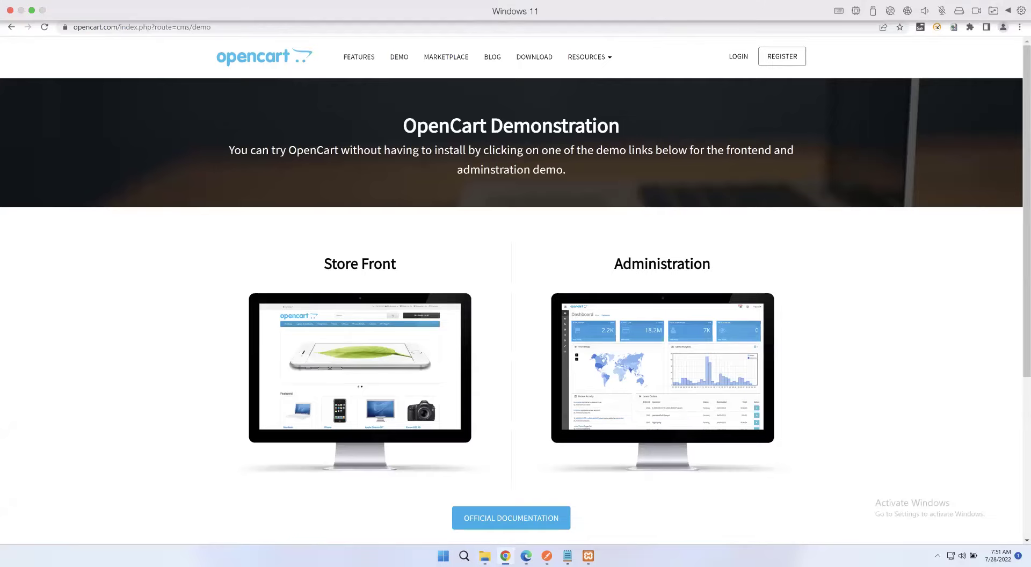
{"action": "left_click", "coordinate": [684, 352]}
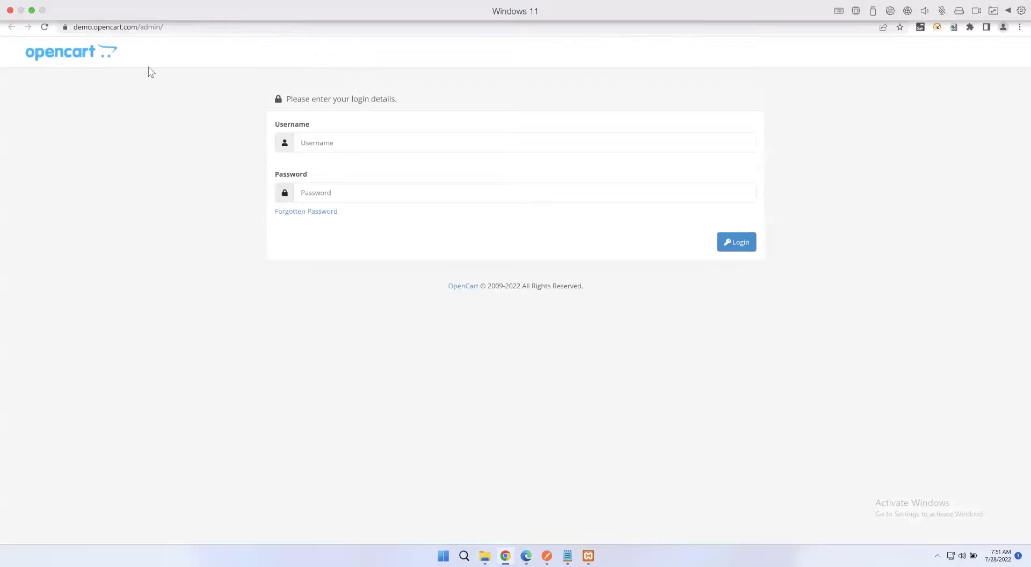
- Log into the demo admin with the demo credentials, expand System > Users, then close Chrome
{"action": "left_click", "coordinate": [316, 144]}
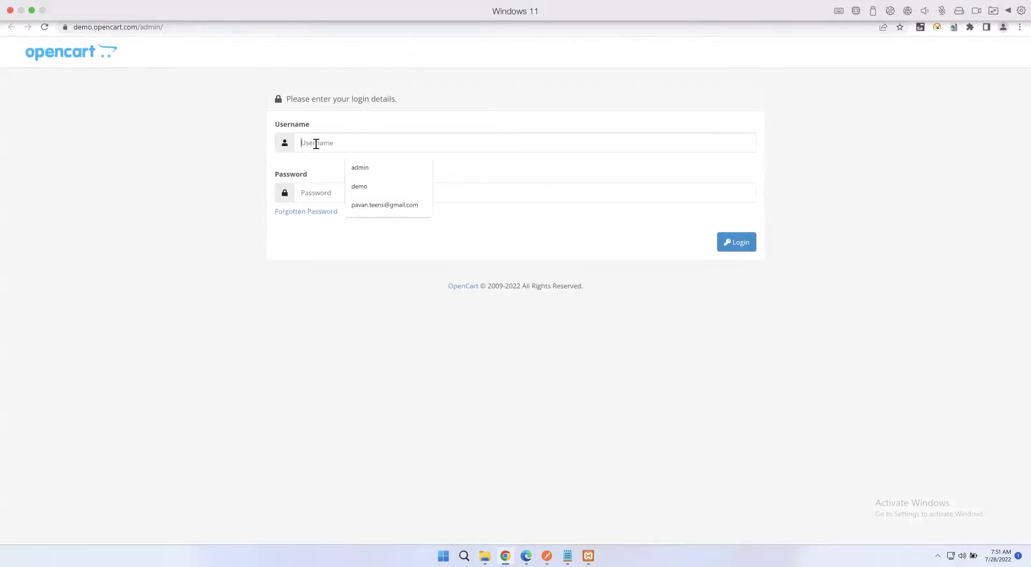
{"action": "type", "text": "demo"}
{"action": "key", "text": "Tab"}
{"action": "type", "text": "demo"}
{"action": "left_click", "coordinate": [733, 235]}
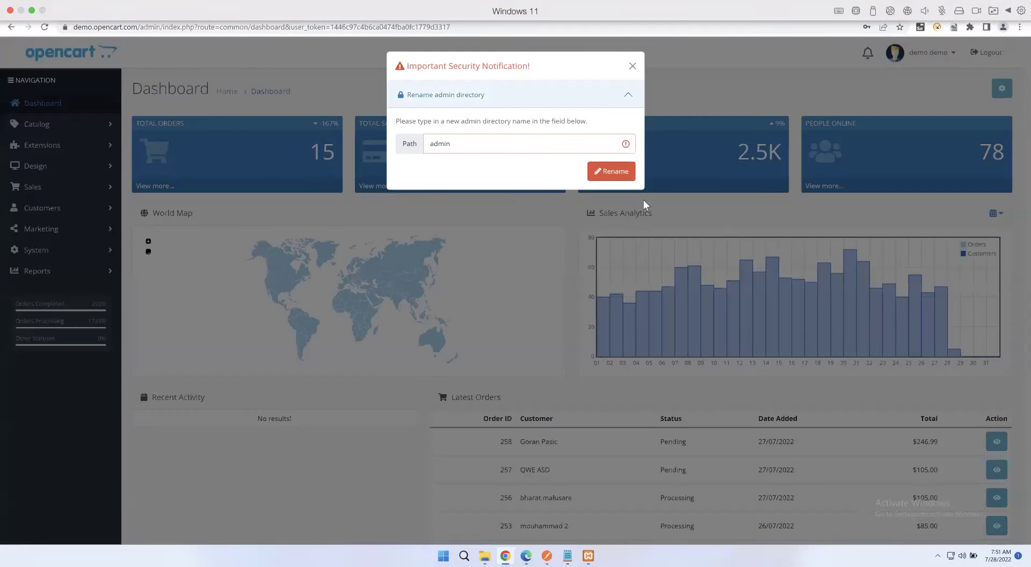
{"action": "left_click", "coordinate": [632, 66]}
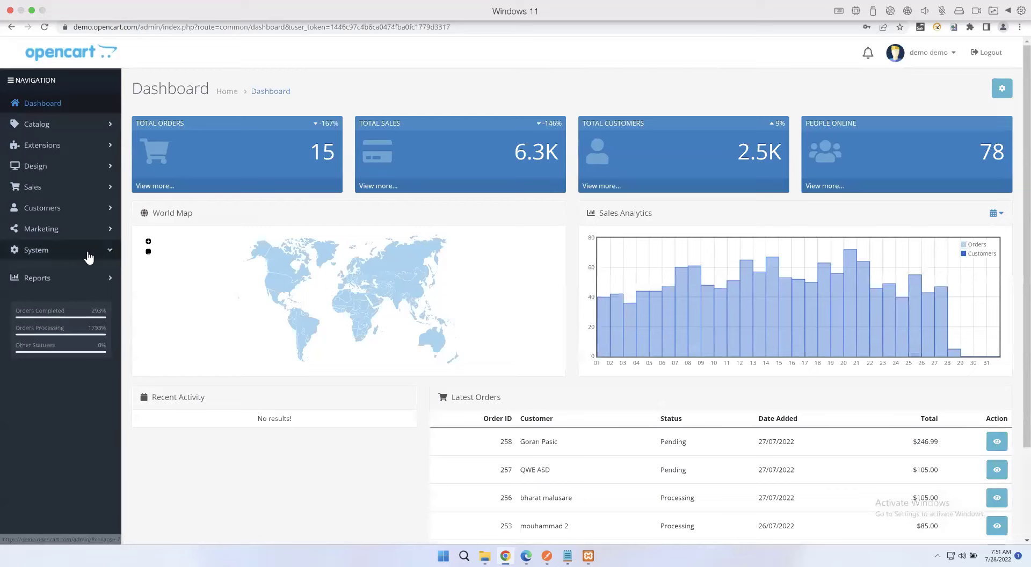
{"action": "left_click", "coordinate": [88, 251]}
{"action": "left_click", "coordinate": [50, 291]}
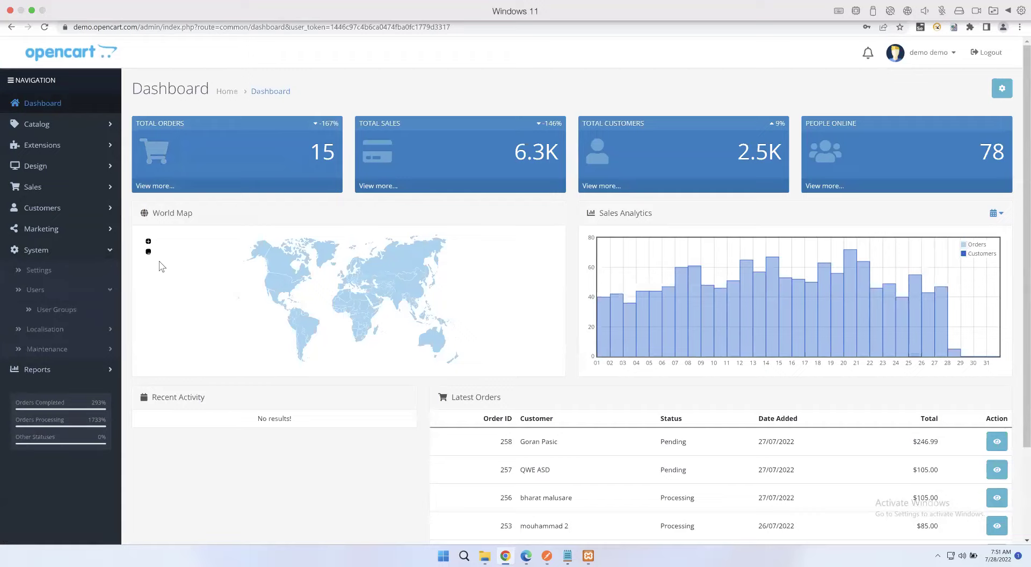
{"action": "right_click", "coordinate": [506, 551]}
{"action": "left_click", "coordinate": [494, 531]}
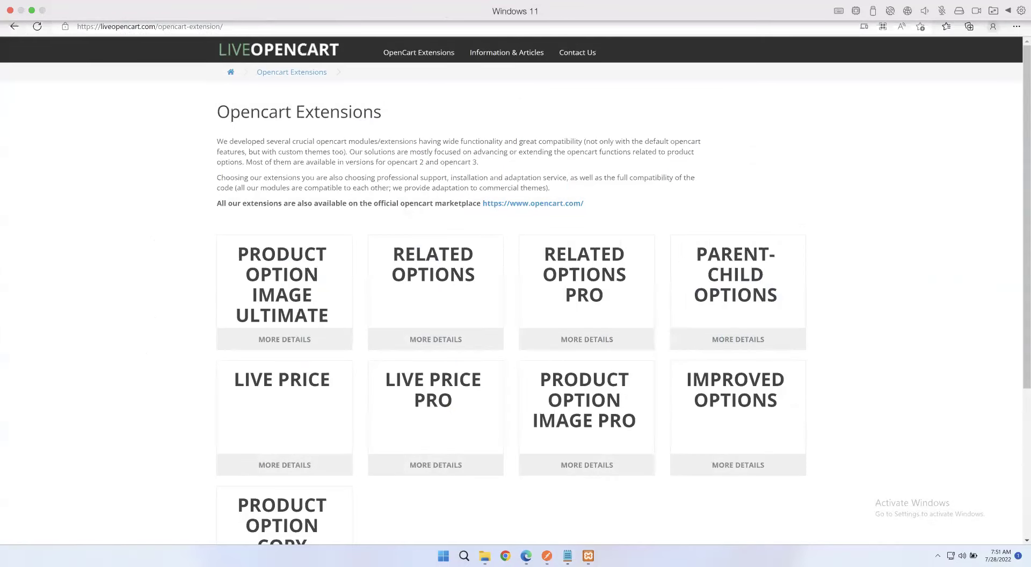
- Minimize Edge and XAMPP Control Panel, close the upload folder window, and launch Chrome
{"action": "left_click", "coordinate": [525, 556]}
{"action": "left_click", "coordinate": [525, 555]}
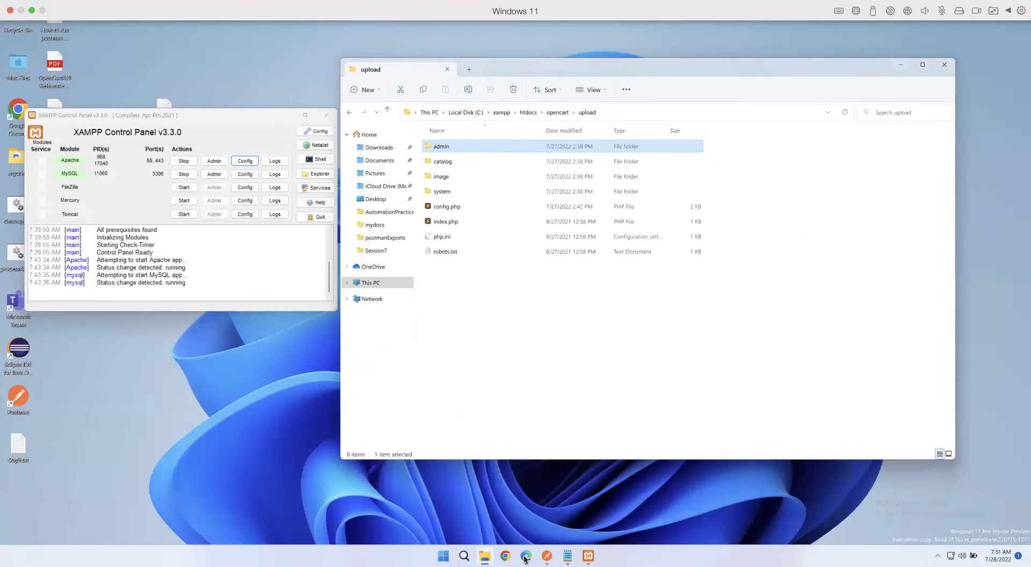
{"action": "left_click", "coordinate": [944, 64]}
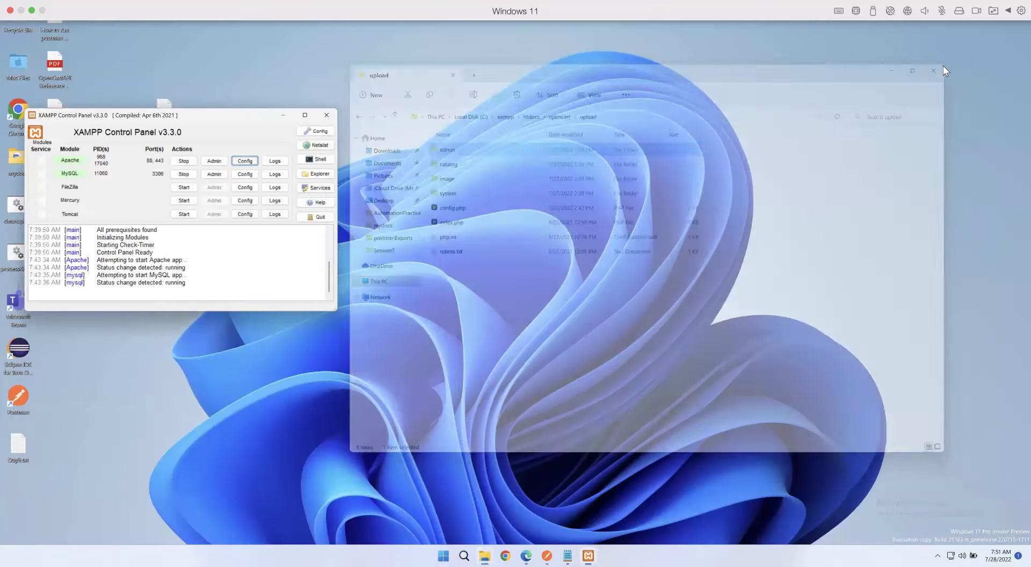
{"action": "left_click", "coordinate": [292, 115]}
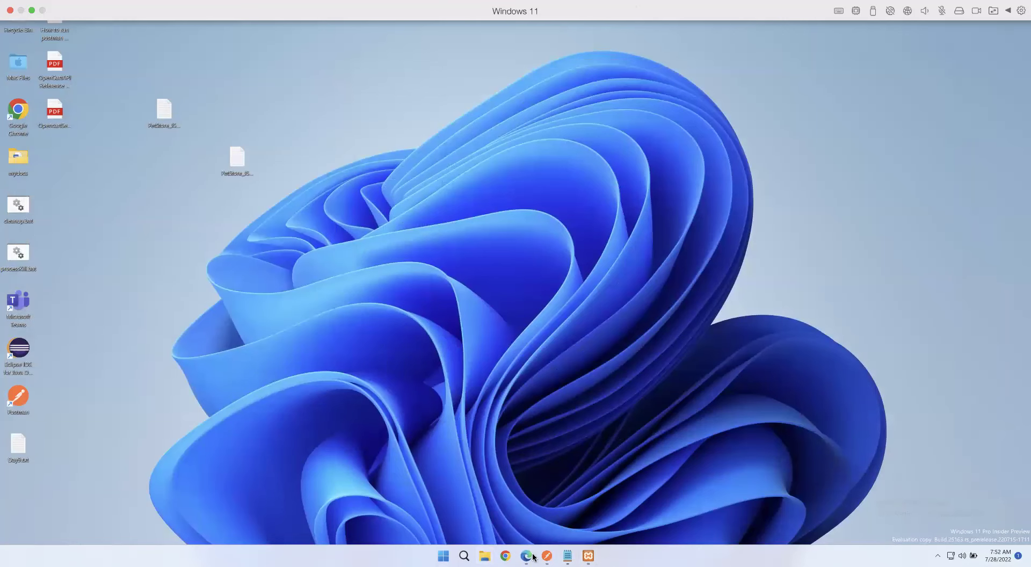
{"action": "left_click", "coordinate": [506, 556]}
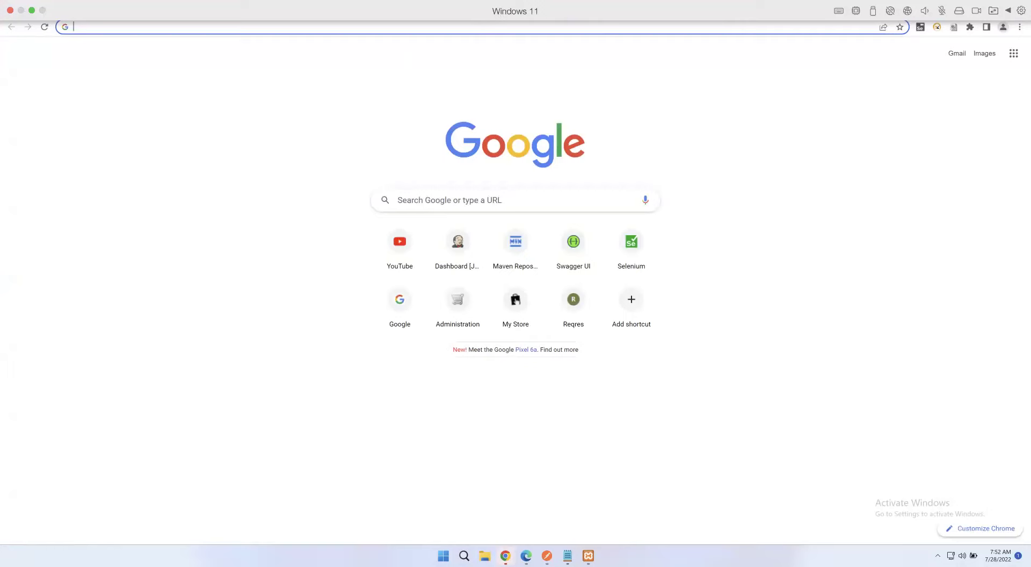
{"action": "left_click", "coordinate": [32, 11]}
{"action": "left_click", "coordinate": [134, 13]}
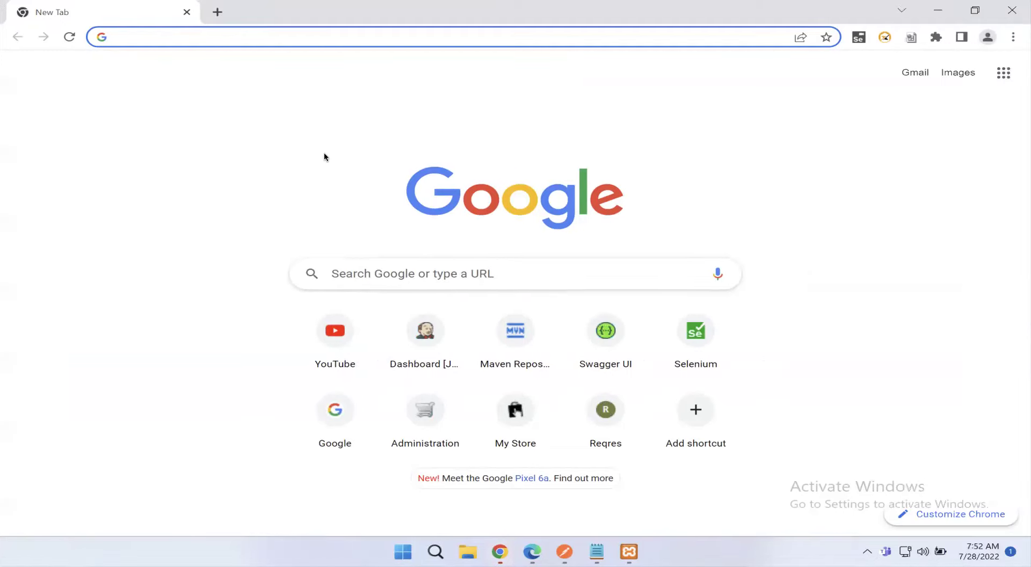
- Open OpenCartSetup.pdf from the desktop and copy the backend application URL link
{"action": "left_click", "coordinate": [970, 9]}
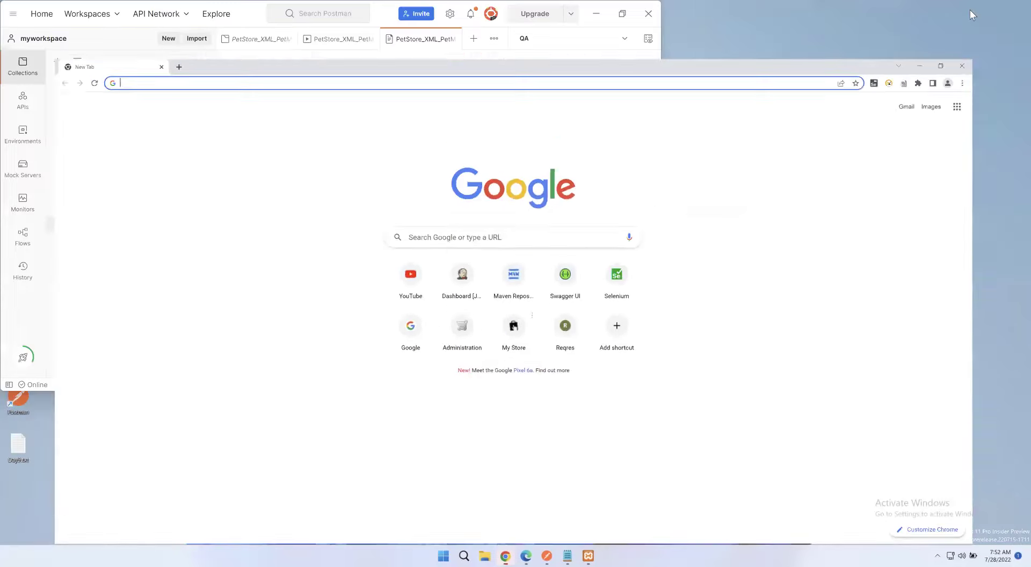
{"action": "left_click", "coordinate": [596, 14]}
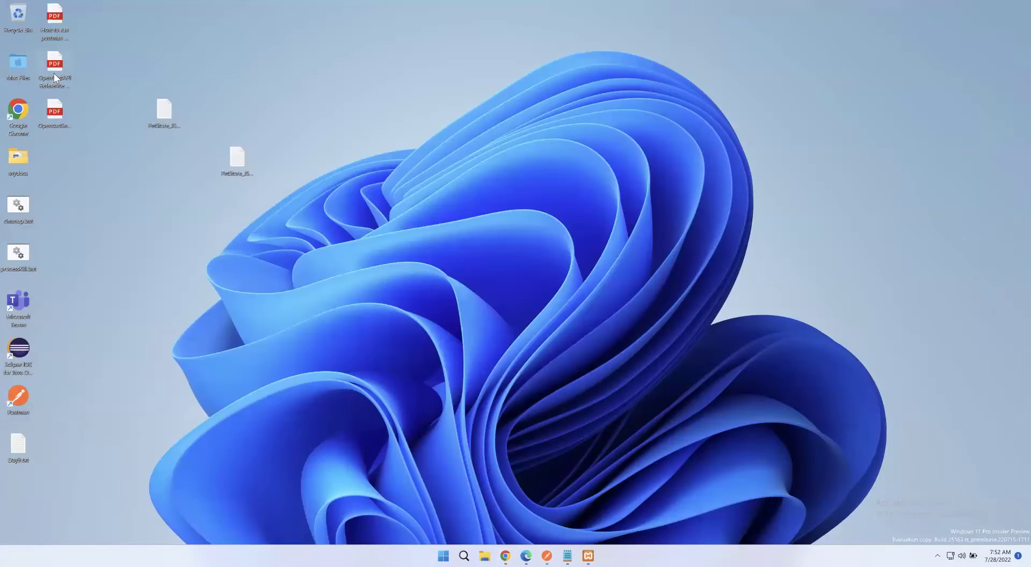
{"action": "double_click", "coordinate": [53, 115]}
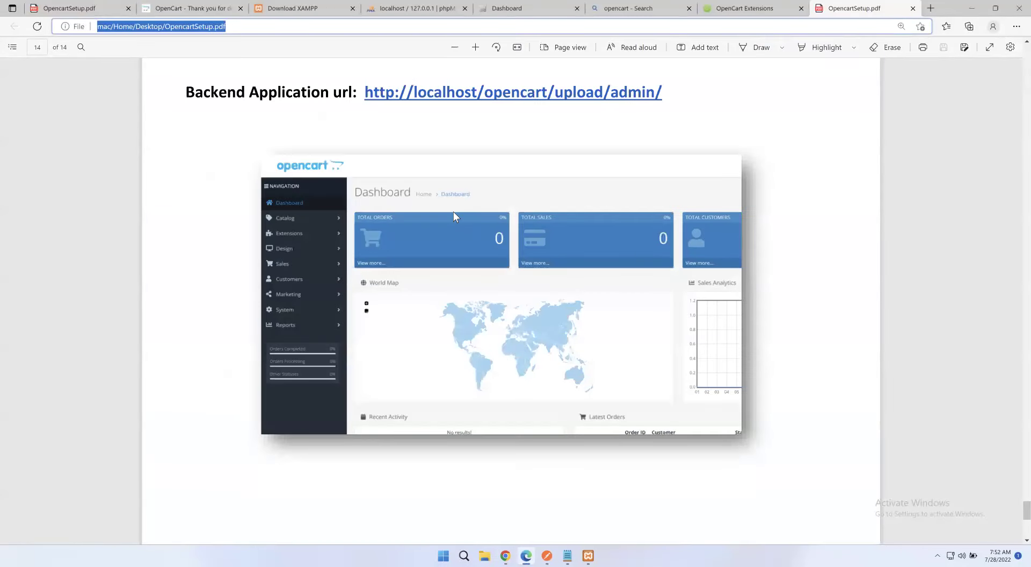
{"action": "right_click", "coordinate": [456, 89]}
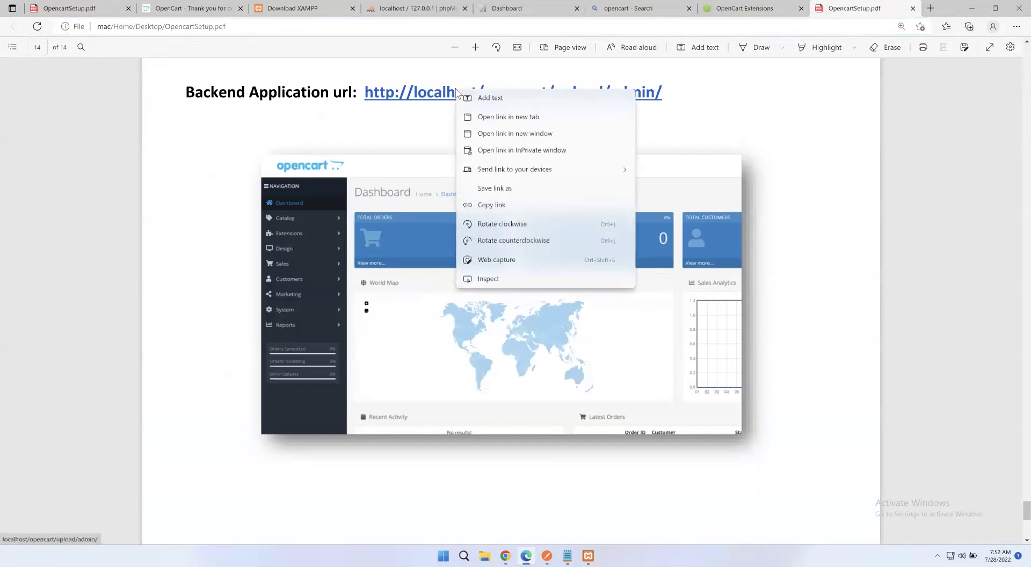
{"action": "left_click", "coordinate": [492, 204]}
- Load the copied admin URL in Chrome and enter the username 'admin'
{"action": "left_click", "coordinate": [972, 7]}
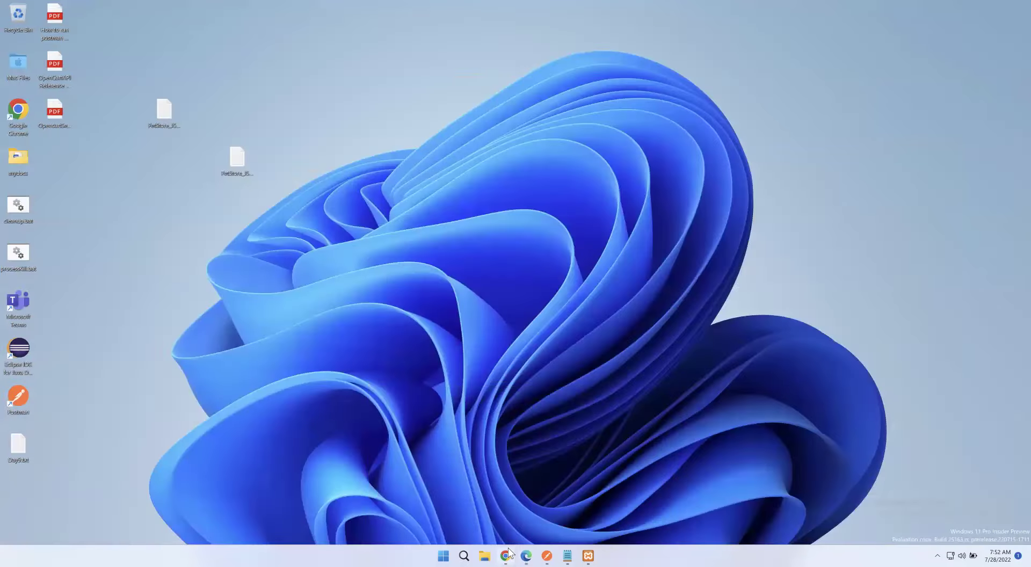
{"action": "left_click", "coordinate": [506, 555]}
{"action": "key", "text": "ctrl+v"}
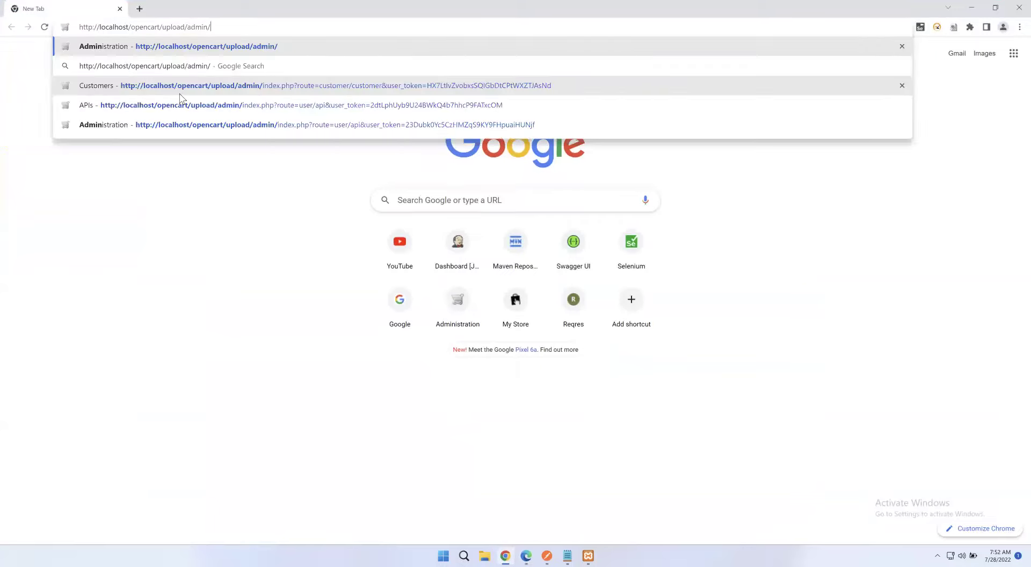
{"action": "key", "text": "Return"}
{"action": "left_click", "coordinate": [438, 140]}
{"action": "type", "text": "admin"}
{"action": "key", "text": "Tab"}
- Enter the password, log in, open System > Users > API, and start adding a new API user
{"action": "left_click", "coordinate": [653, 236]}
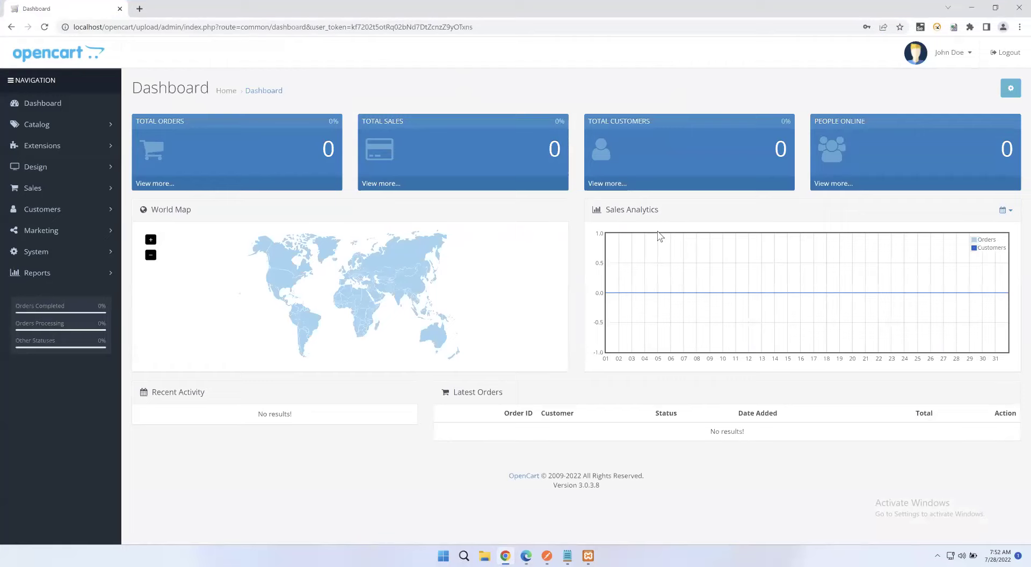
{"action": "left_click", "coordinate": [32, 253]}
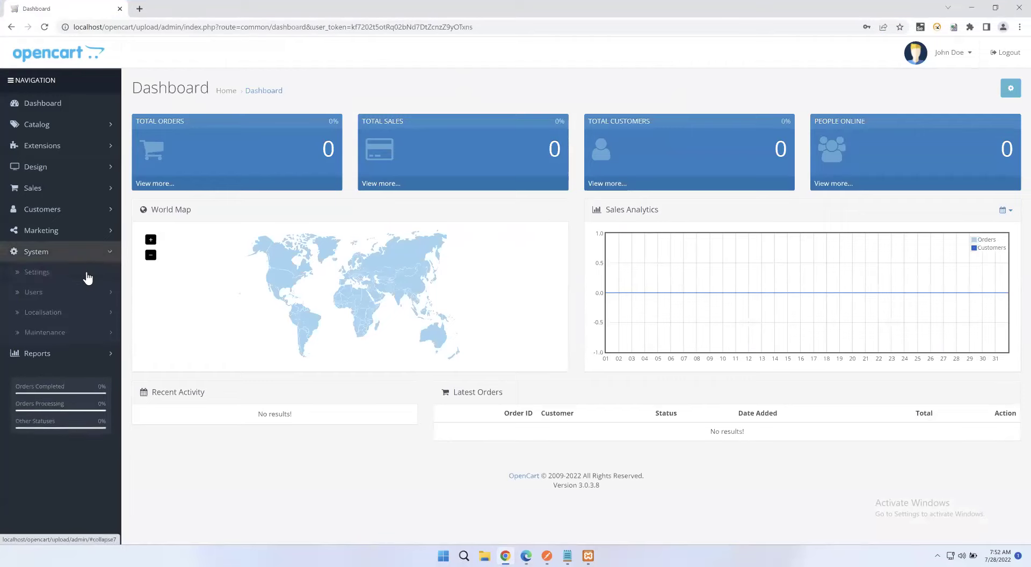
{"action": "left_click", "coordinate": [72, 293]}
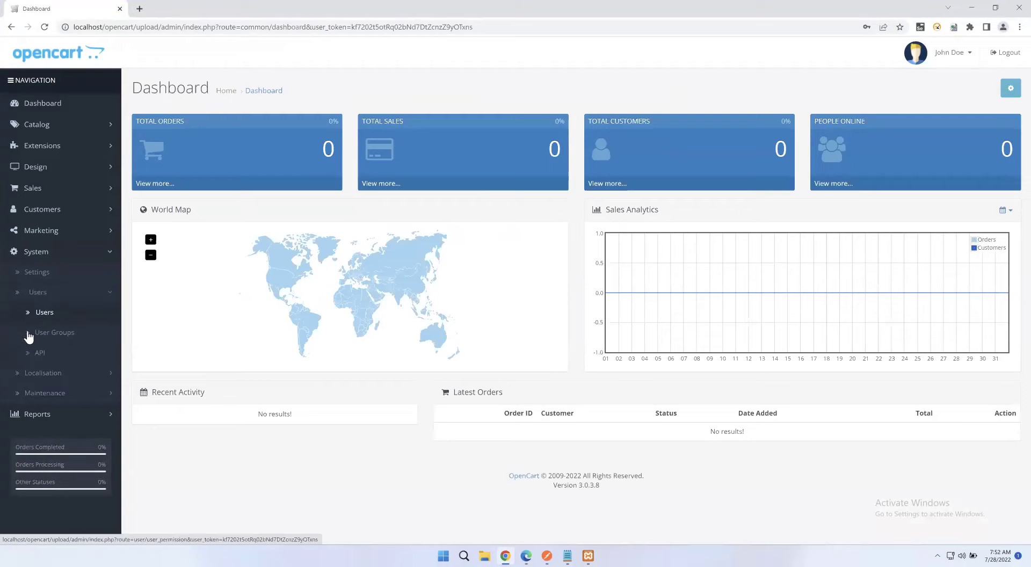
{"action": "left_click", "coordinate": [43, 353]}
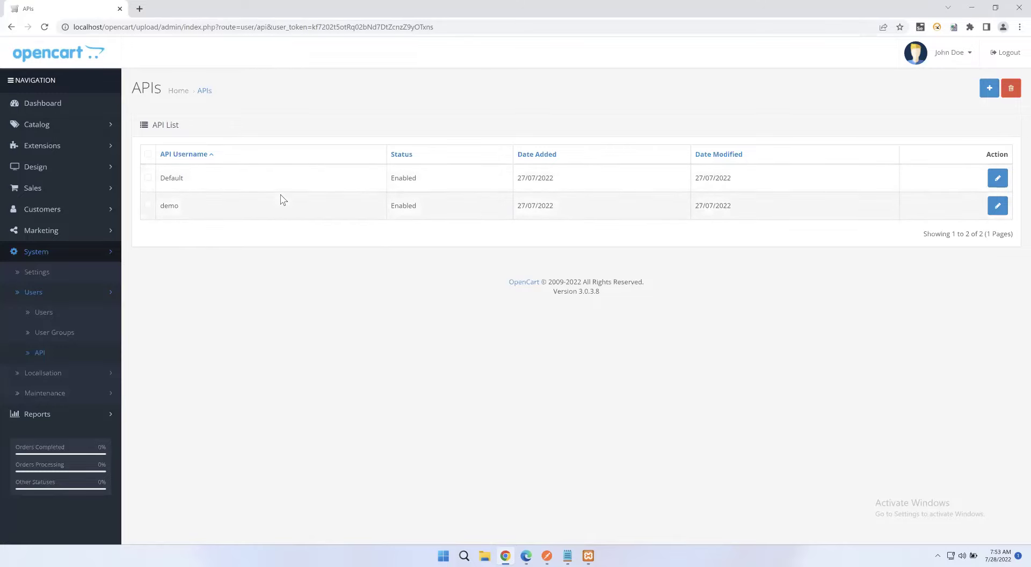
{"action": "left_click", "coordinate": [989, 87]}
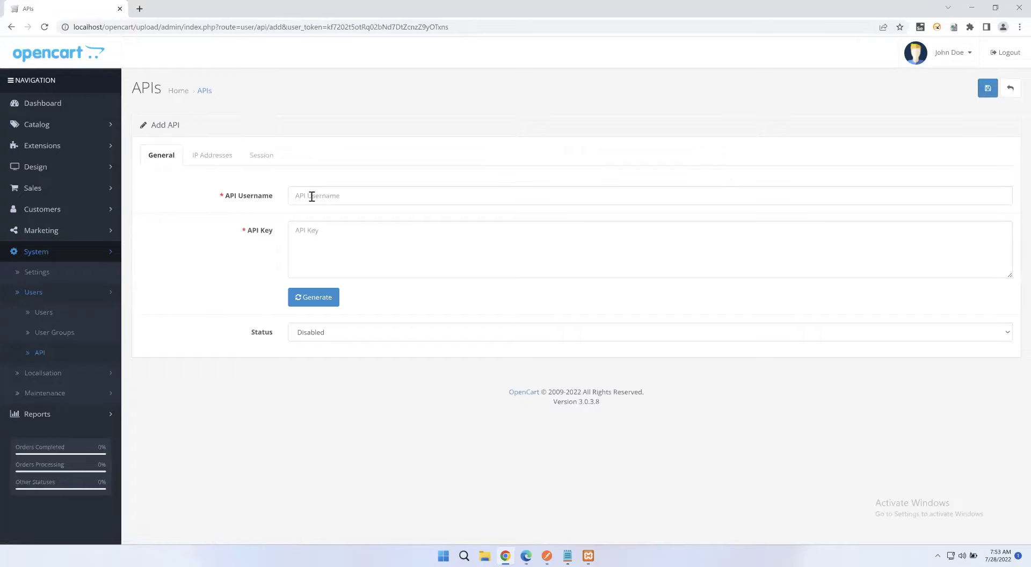
- Enter the API username demo12, generate a random API key, and set the status to Enabled
{"action": "left_click", "coordinate": [311, 195]}
{"action": "type", "text": "demo12"}
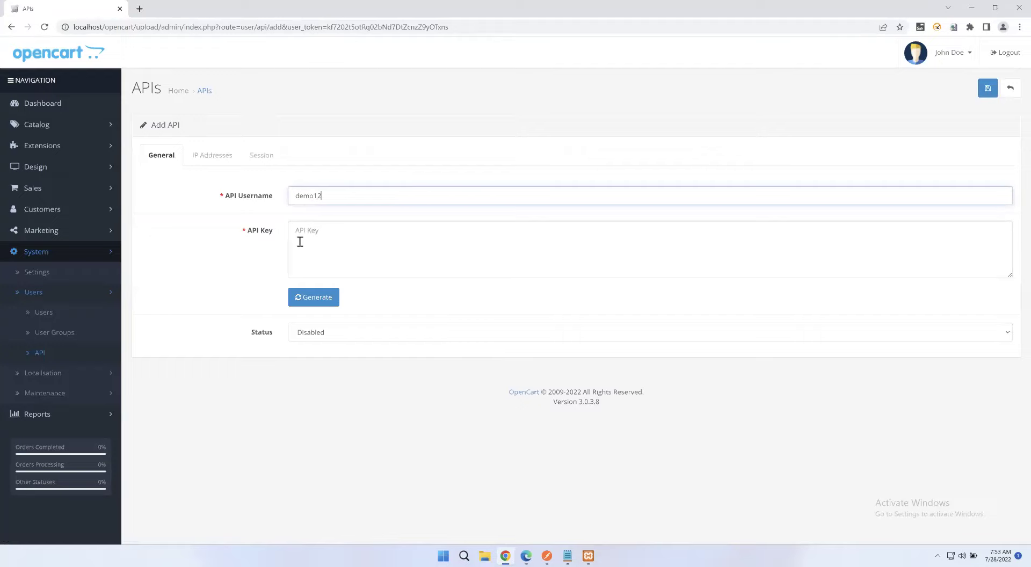
{"action": "left_click_drag", "start_coordinate": [363, 194], "coordinate": [281, 195]}
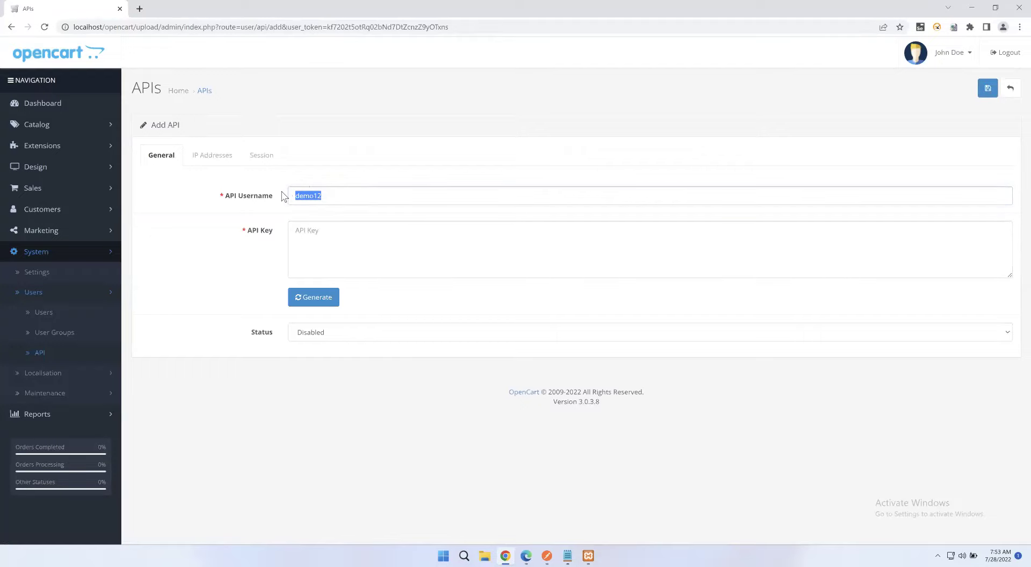
{"action": "left_click", "coordinate": [314, 298]}
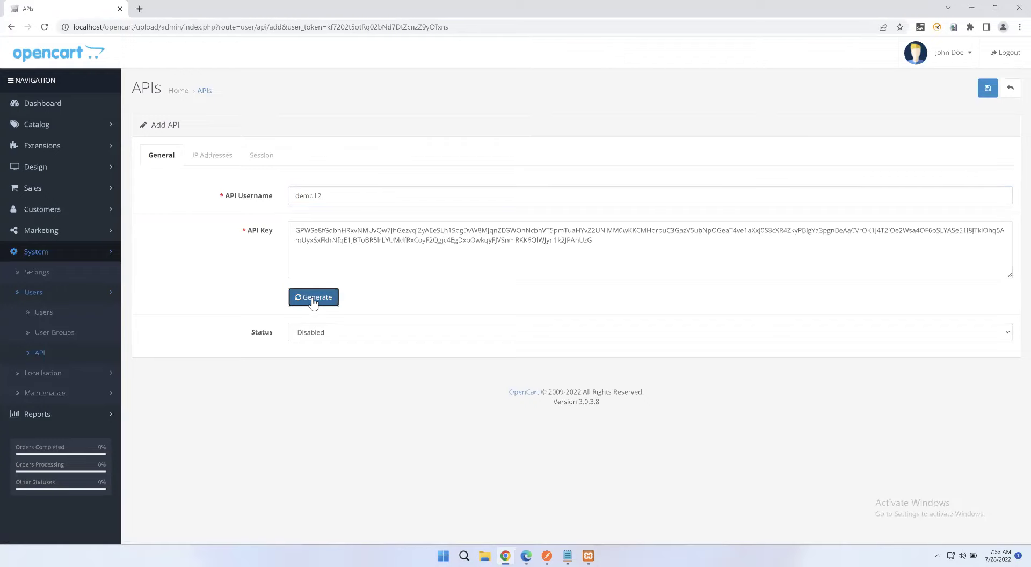
{"action": "left_click_drag", "start_coordinate": [655, 248], "coordinate": [291, 230]}
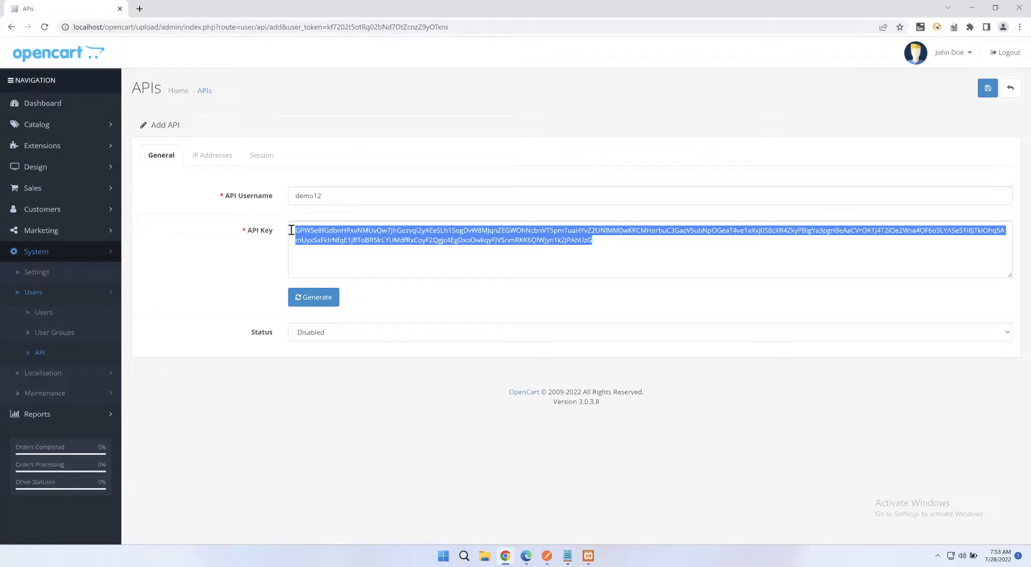
{"action": "left_click", "coordinate": [314, 338]}
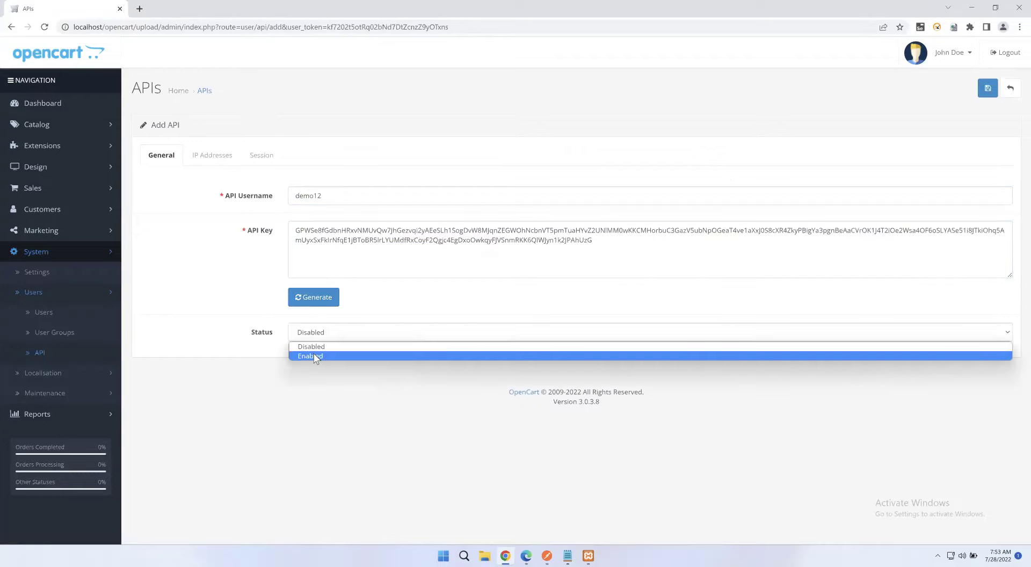
{"action": "left_click", "coordinate": [314, 356]}
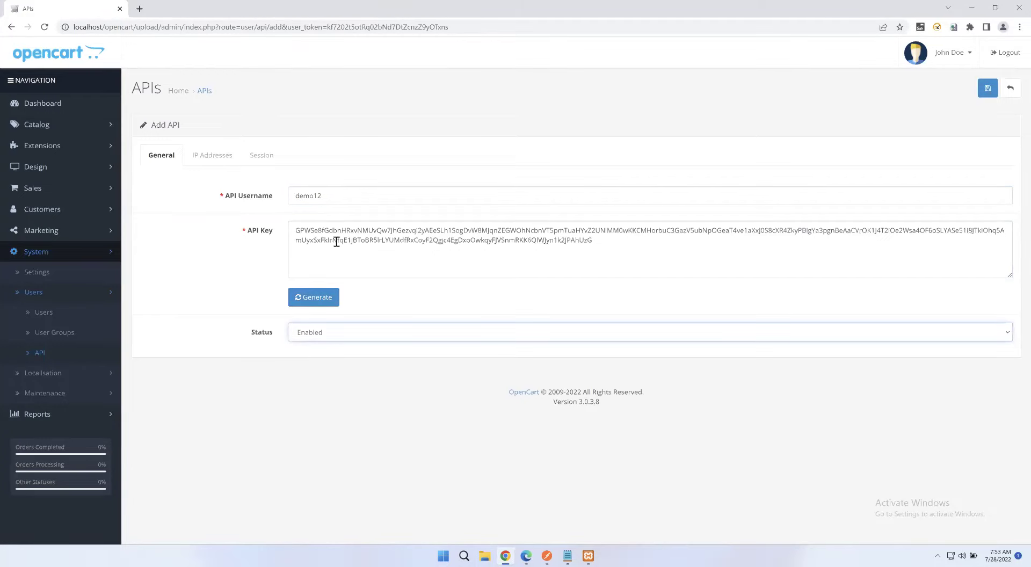
- Add a new empty IP address row on the IP Addresses tab
{"action": "left_click", "coordinate": [214, 157]}
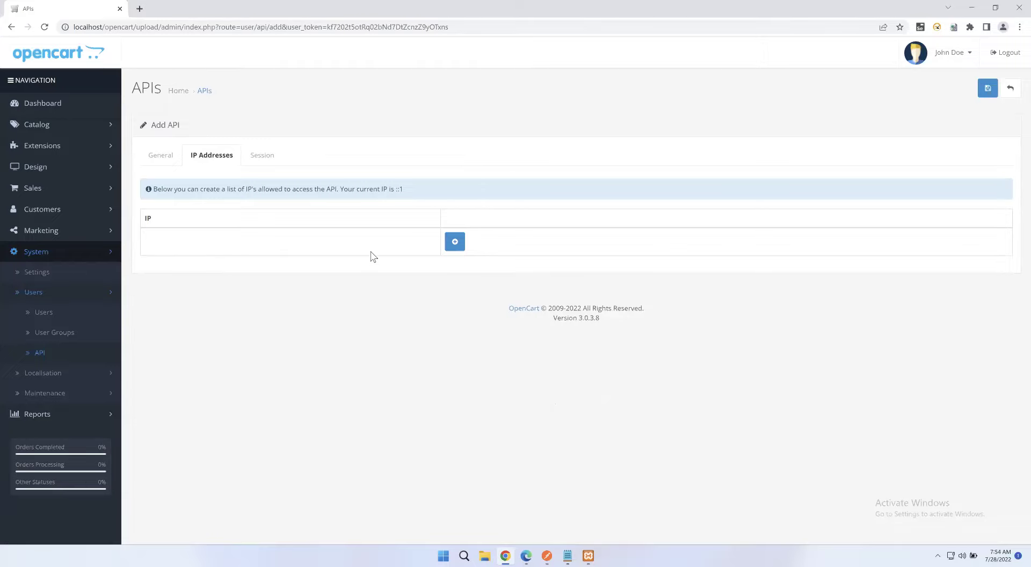
{"action": "left_click", "coordinate": [455, 242]}
{"action": "left_click", "coordinate": [295, 241]}
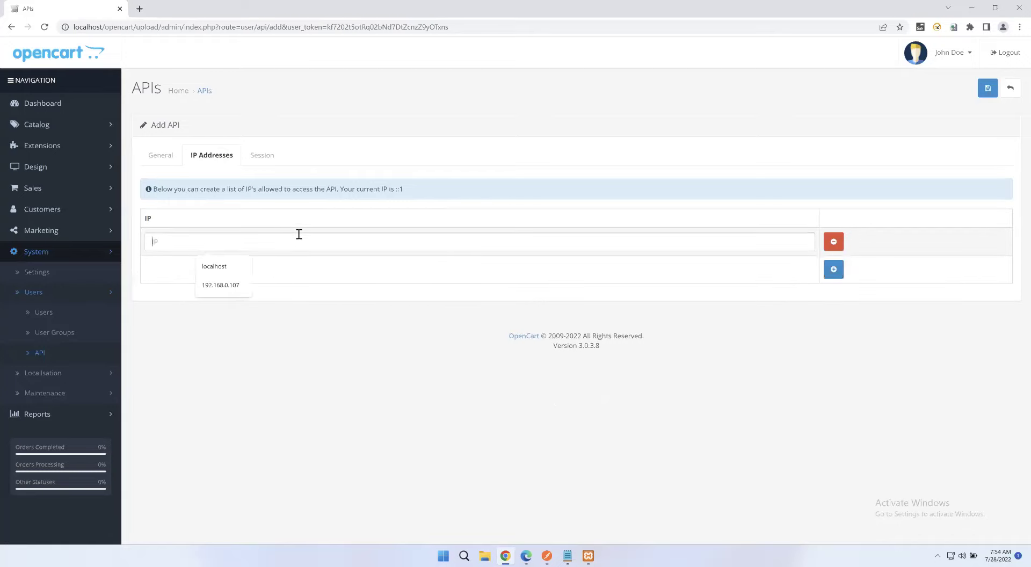
- Run ipconfig in Command Prompt and select the IPv4 address 192.168.0.107
{"action": "left_click", "coordinate": [464, 556]}
{"action": "type", "text": "cmd"}
{"action": "key", "text": "Return"}
{"action": "type", "text": "con"}
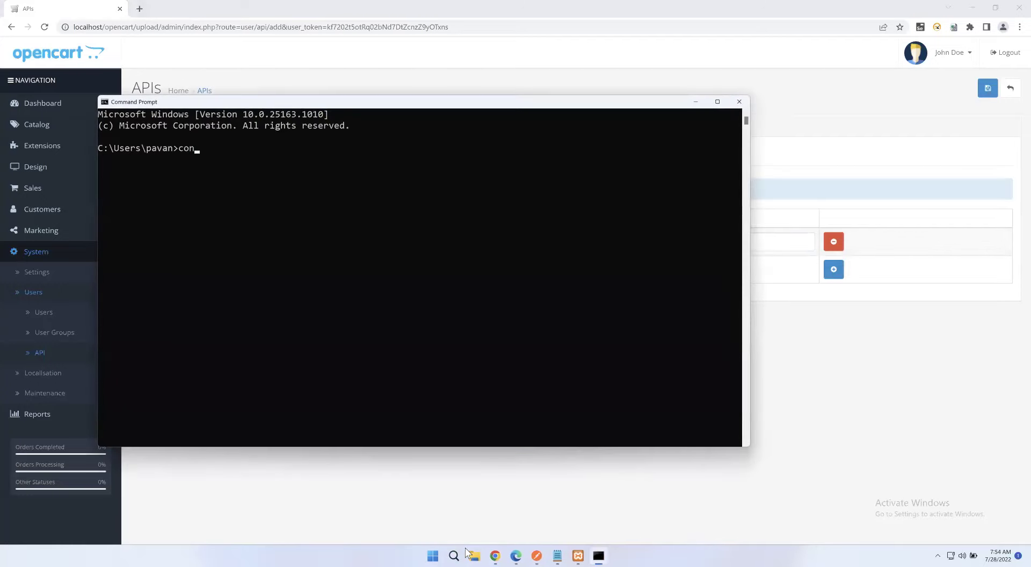
{"action": "key", "text": "BackSpace"}
{"action": "key", "text": "BackSpace"}
{"action": "key", "text": "BackSpace"}
{"action": "type", "text": "ipconfig"}
{"action": "key", "text": "Return"}
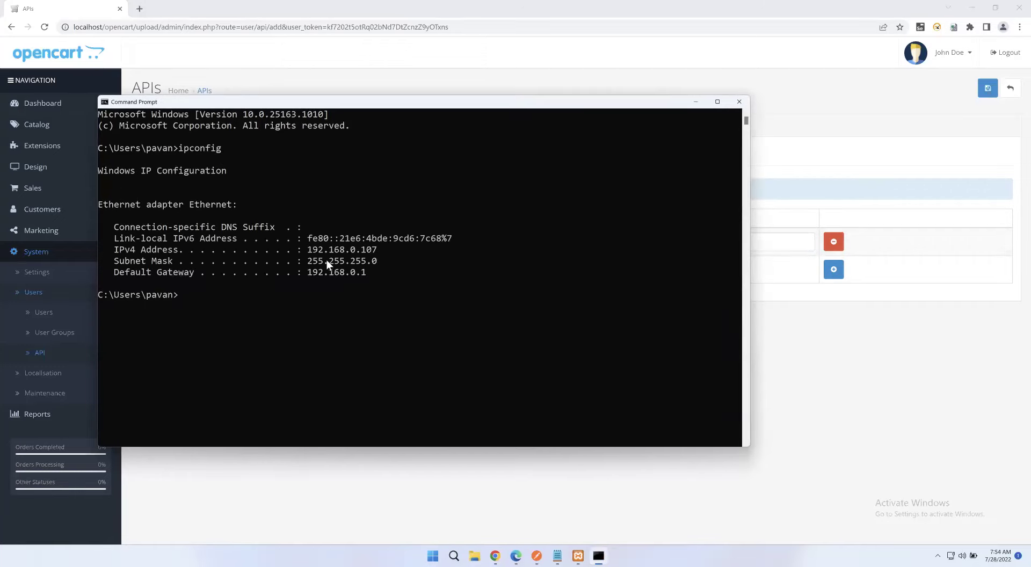
{"action": "left_click_drag", "start_coordinate": [307, 249], "coordinate": [348, 254]}
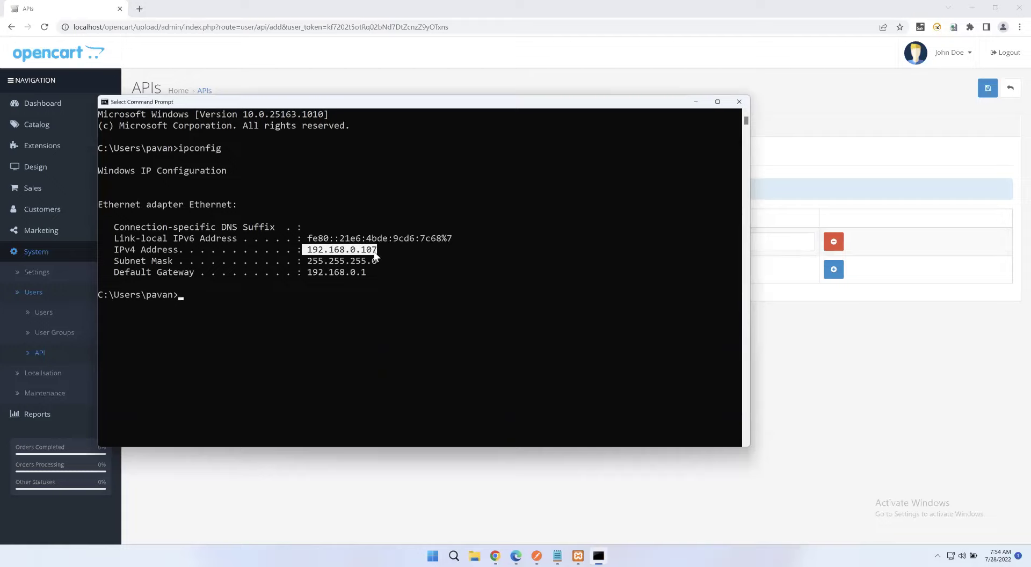
- Fill the new IP row in OpenCart with 192.168.0.107
{"action": "left_click", "coordinate": [332, 453]}
{"action": "left_click", "coordinate": [220, 241]}
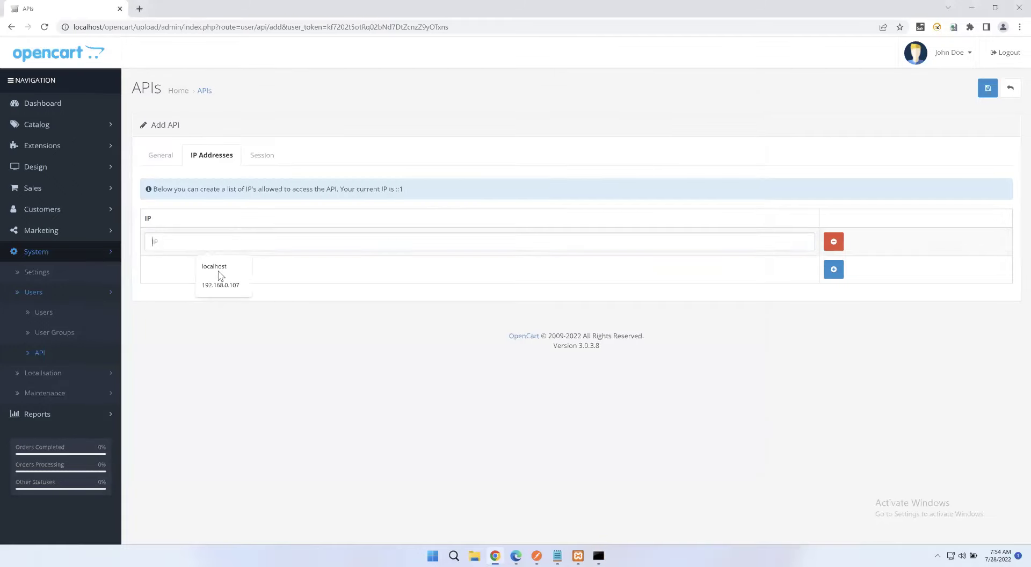
{"action": "left_click", "coordinate": [220, 285]}
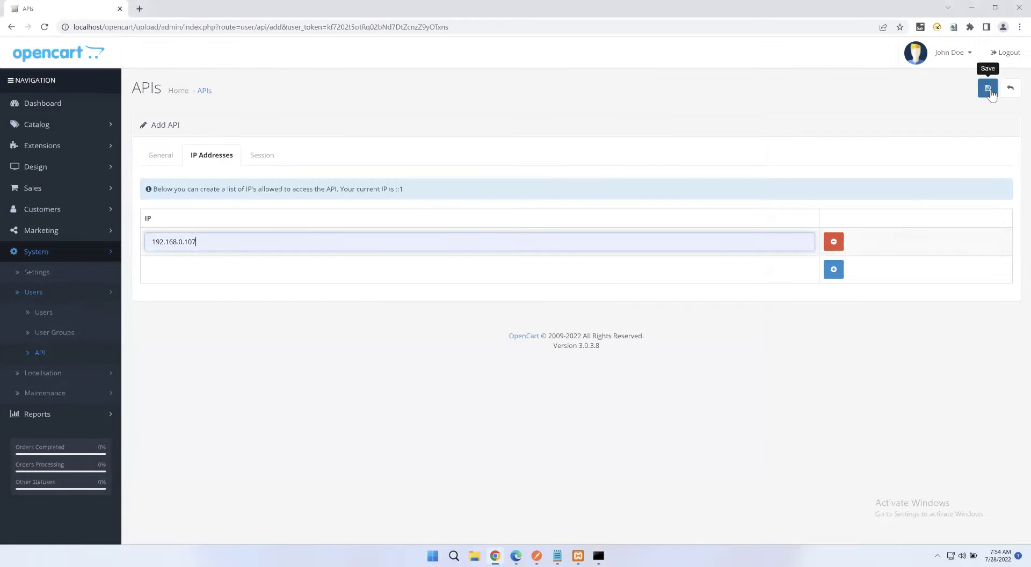
- Recheck the demo12 username, key, status and whitelisted IP, then save the API user
{"action": "left_click", "coordinate": [172, 158]}
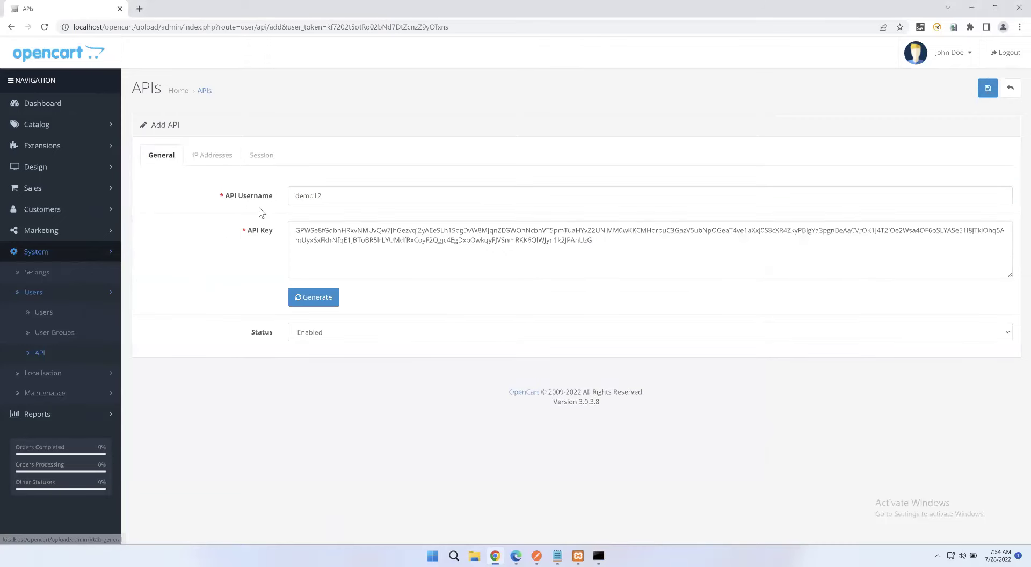
{"action": "left_click_drag", "start_coordinate": [341, 196], "coordinate": [292, 196]}
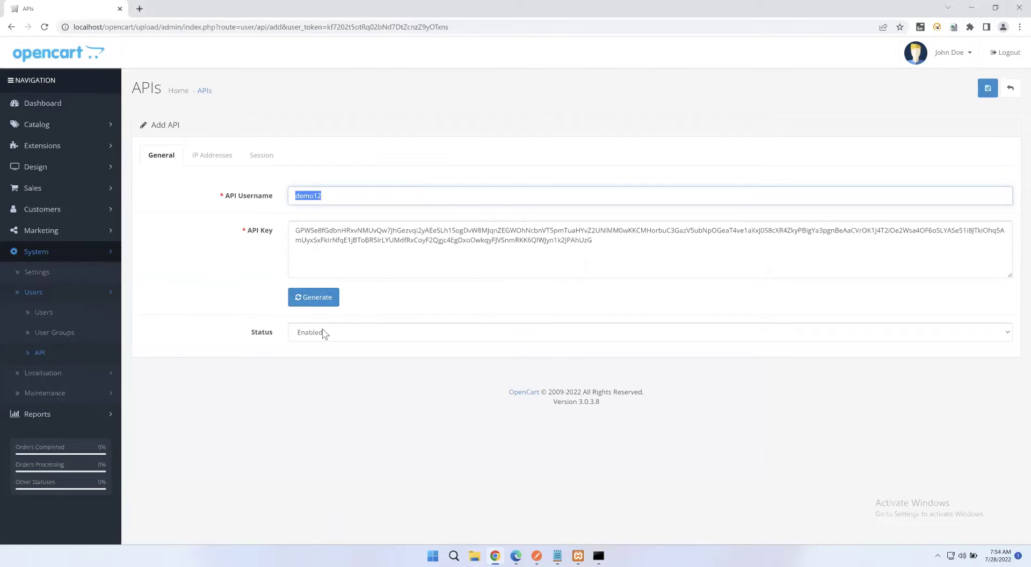
{"action": "left_click", "coordinate": [203, 156]}
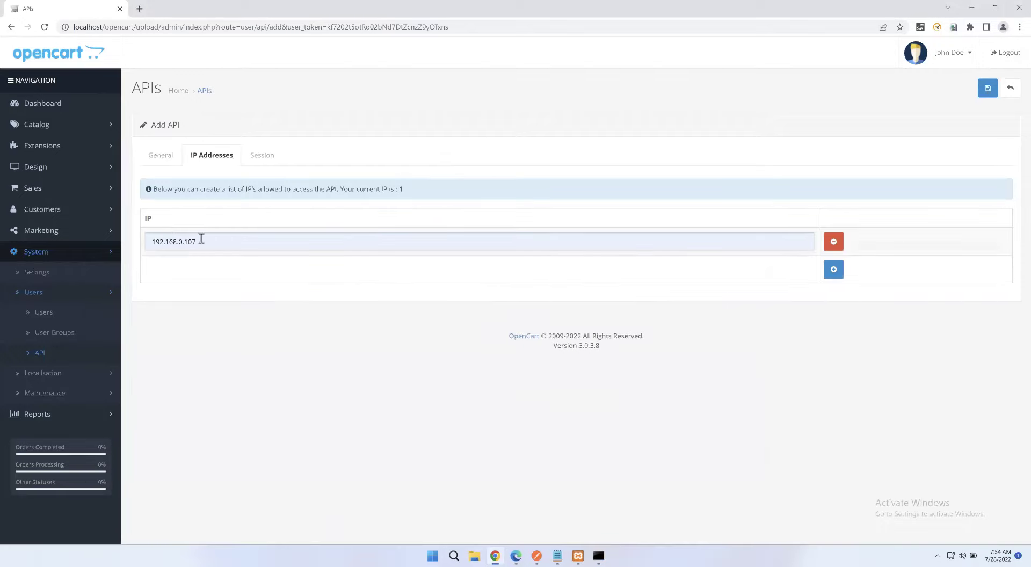
{"action": "left_click", "coordinate": [988, 89]}
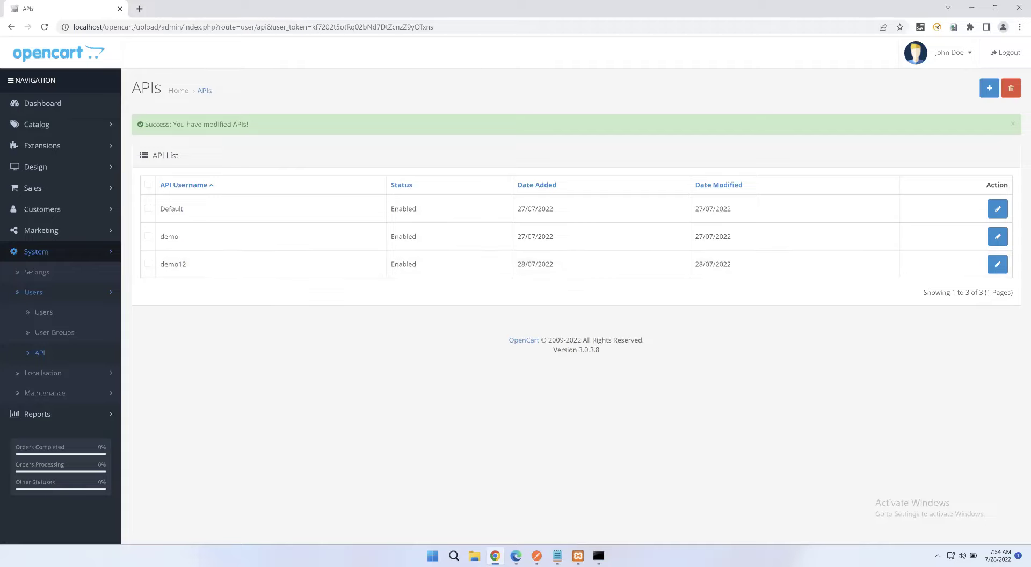
- Search 'opencart API documentation' in a new tab and open the official API documentation page
{"action": "left_click", "coordinate": [140, 9]}
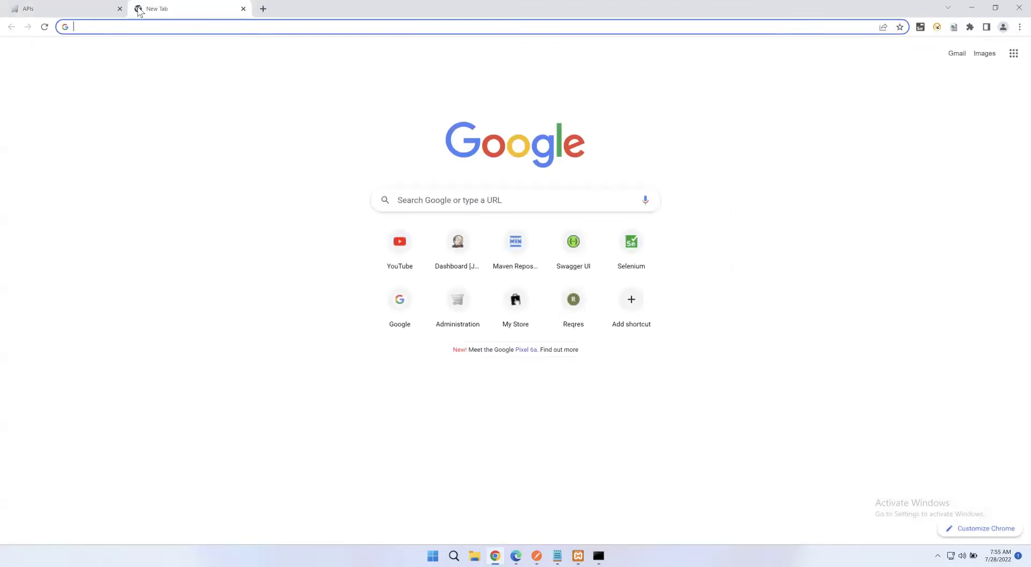
{"action": "type", "text": "opencart"}
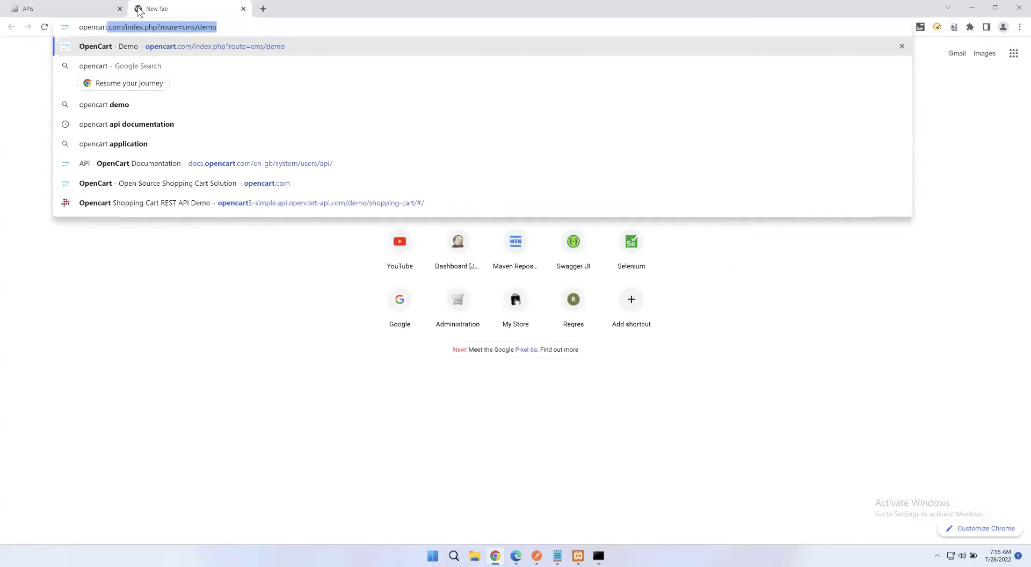
{"action": "type", "text": " API documentaio"}
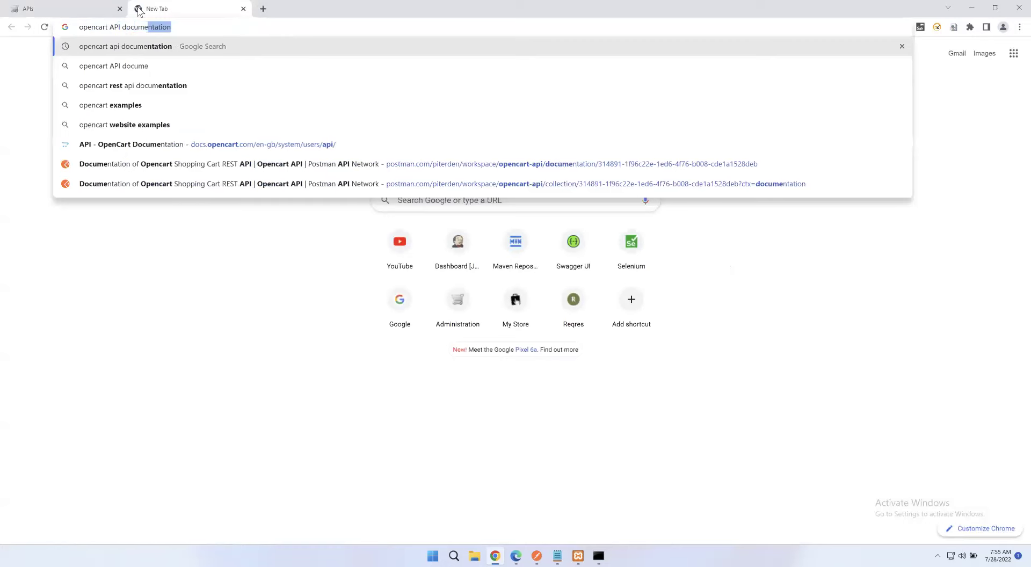
{"action": "key", "text": "BackSpace"}
{"action": "key", "text": "BackSpace"}
{"action": "type", "text": "tion"}
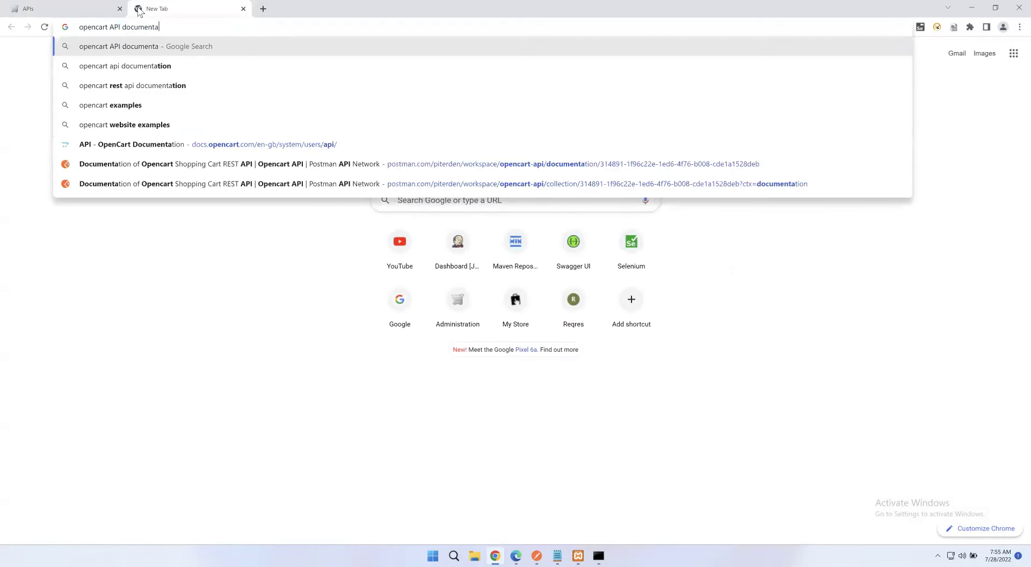
{"action": "key", "text": "Return"}
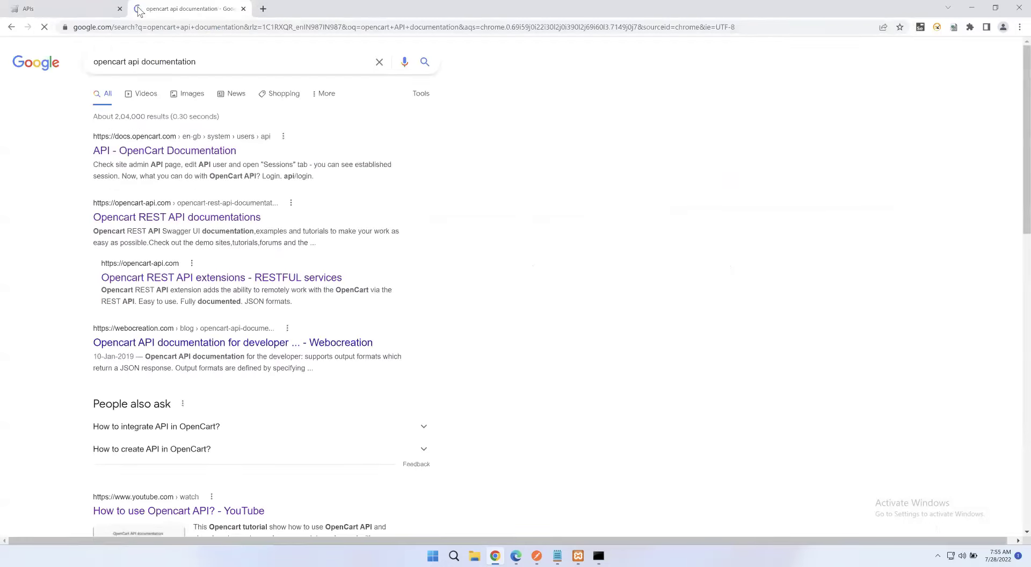
{"action": "left_click", "coordinate": [158, 155]}
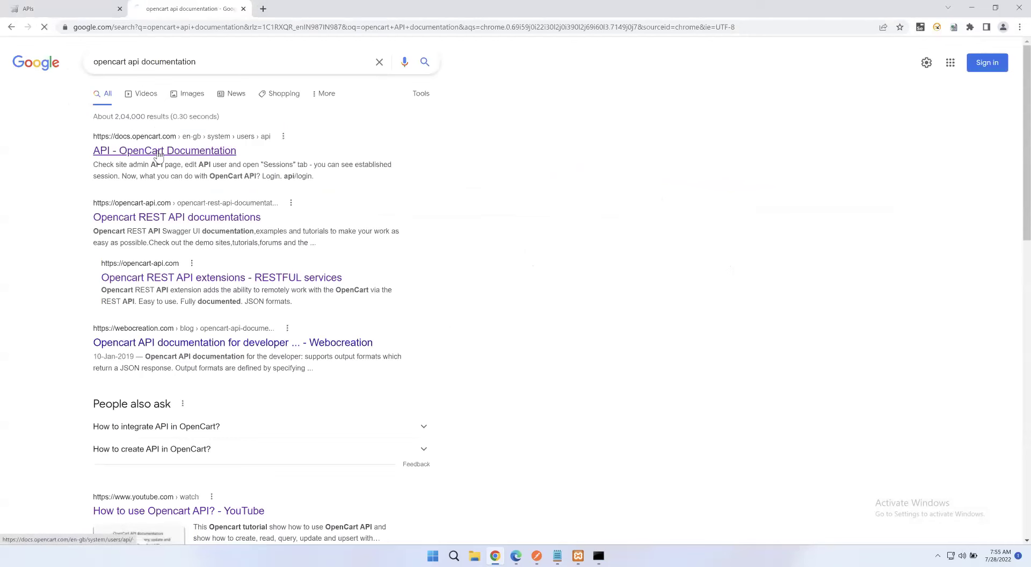
- Copy the documentation page's URL and place the cursor at the end of the Notepad notes
{"action": "left_click", "coordinate": [240, 26]}
{"action": "key", "text": "ctrl+c"}
{"action": "left_click", "coordinate": [556, 555]}
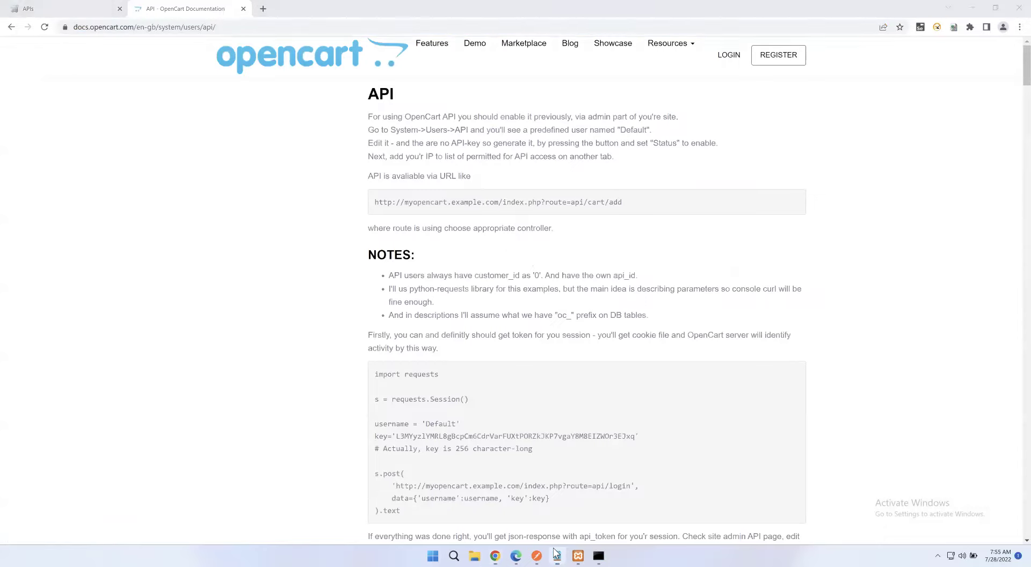
{"action": "left_click", "coordinate": [352, 449]}
{"action": "key", "text": "ctrl+v"}
{"action": "key", "text": "Up"}
{"action": "type", "text": "Opencart A"}
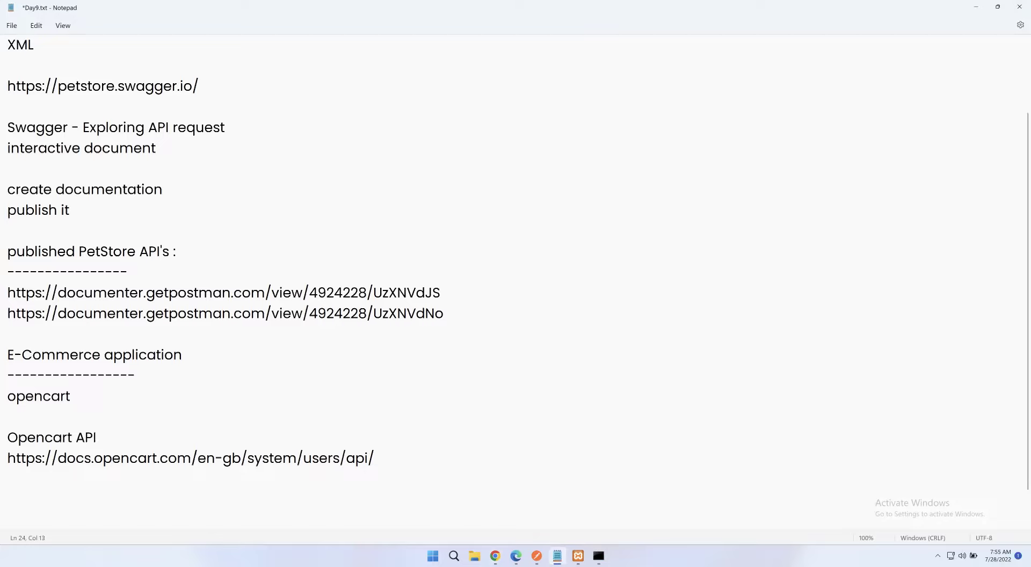
{"action": "type", "text": "DOCUMENTATIO"}
{"action": "key", "text": "BackSpace"}
{"action": "key", "text": "BackSpace"}
{"action": "key", "text": "BackSpace"}
{"action": "key", "text": "BackSpace"}
{"action": "key", "text": "BackSpace"}
{"action": "key", "text": "BackSpace"}
{"action": "key", "text": "BackSpace"}
{"action": "key", "text": "BackSpace"}
{"action": "key", "text": "BackSpace"}
{"action": "key", "text": "BackSpace"}
{"action": "key", "text": "BackSpace"}
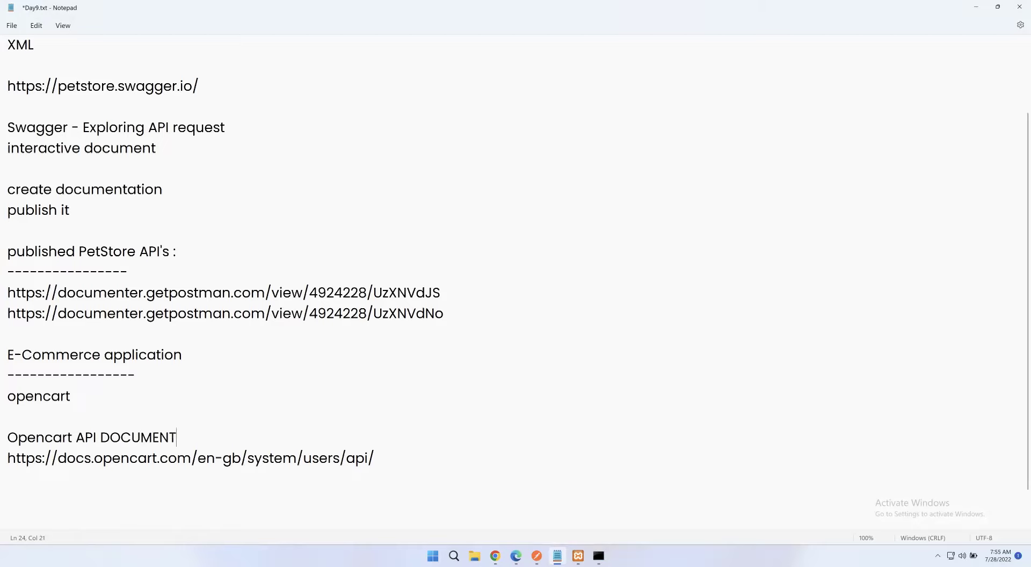
{"action": "type", "text": "ocume"}
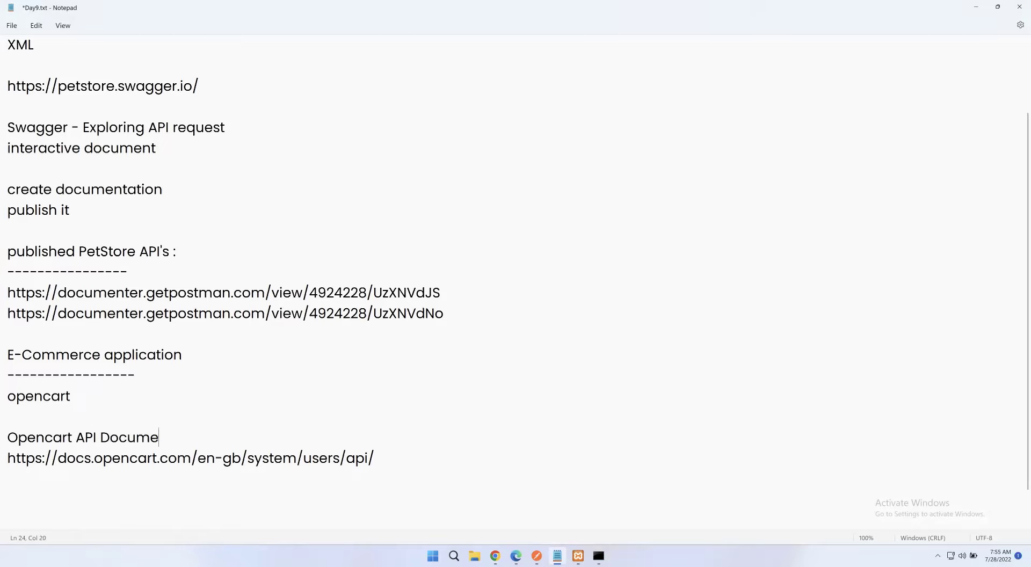
{"action": "type", "text": "ntation:"}
{"action": "key", "text": "Delete"}
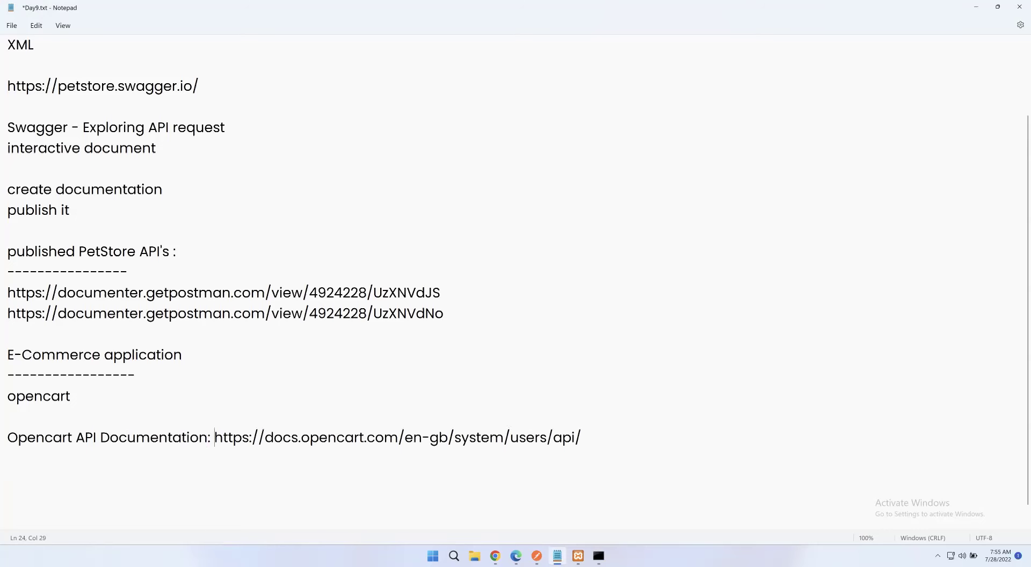
{"action": "left_click", "coordinate": [495, 556]}
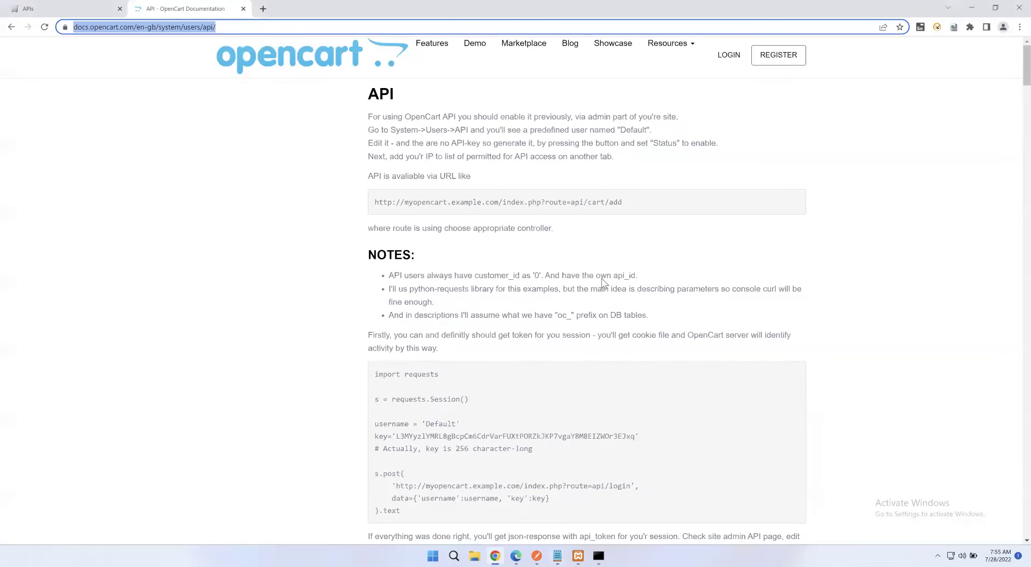
- Scroll the API documentation page and highlight its opening sentences on enabling the API
{"action": "scroll", "coordinate": [452, 338], "scroll_direction": "down", "scroll_amount": 5}
{"action": "scroll", "coordinate": [452, 338], "scroll_direction": "down", "scroll_amount": 15}
{"action": "scroll", "coordinate": [453, 339], "scroll_direction": "up", "scroll_amount": 20}
{"action": "left_click_drag", "start_coordinate": [368, 114], "coordinate": [527, 142]}
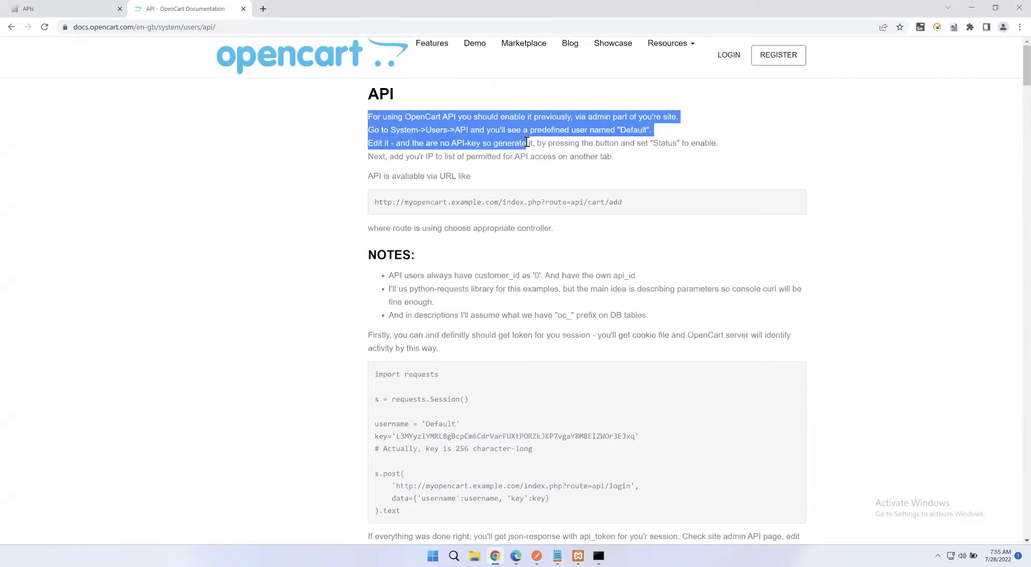
{"action": "left_click", "coordinate": [539, 133]}
{"action": "left_click_drag", "start_coordinate": [364, 116], "coordinate": [680, 123]}
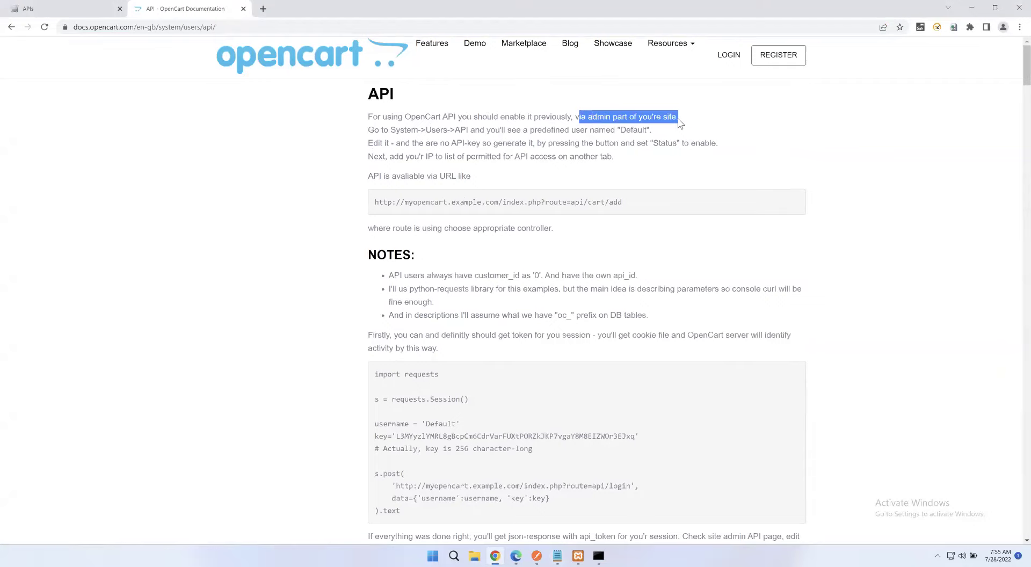